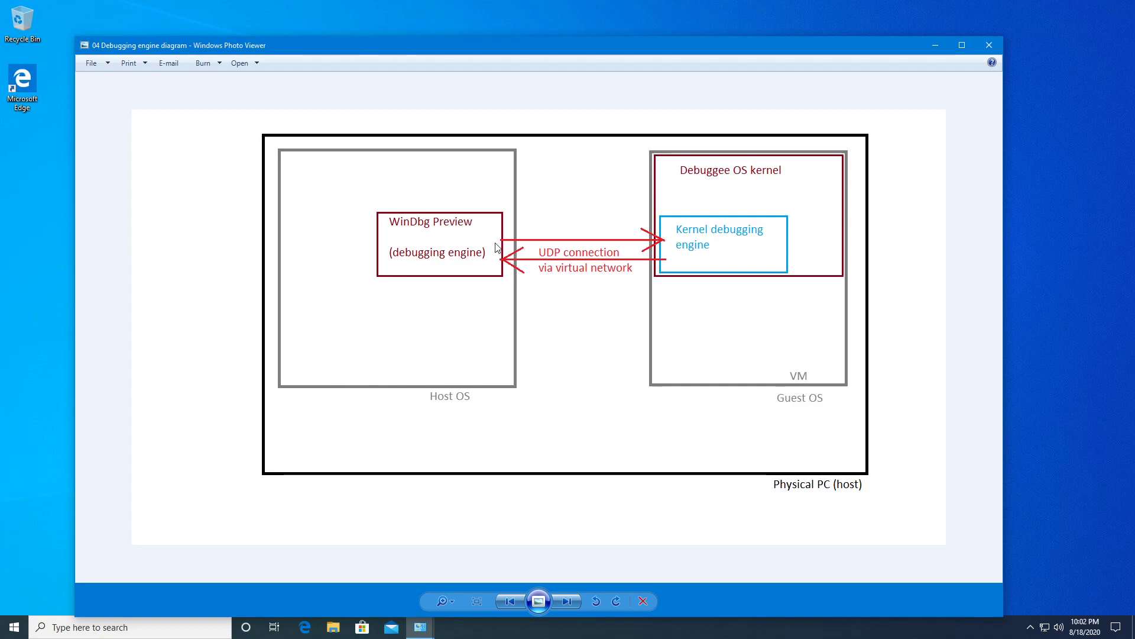
# Drag the Photo Viewer debugging-engine diagram aside to reveal the windows behind it.
pyautogui.moveTo(778, 50); pyautogui.dragTo(0, 88)
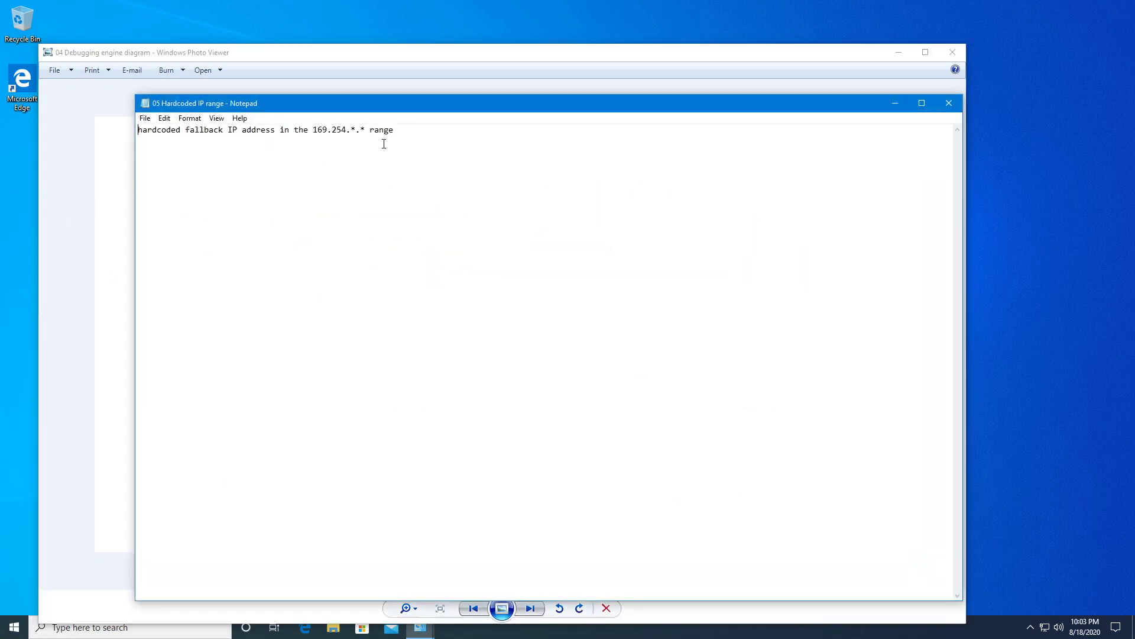
# Move the note off the diagram and back, then highlight 169.254.*.* and zoom the text.
pyautogui.moveTo(460, 114); pyautogui.dragTo(619, 361)
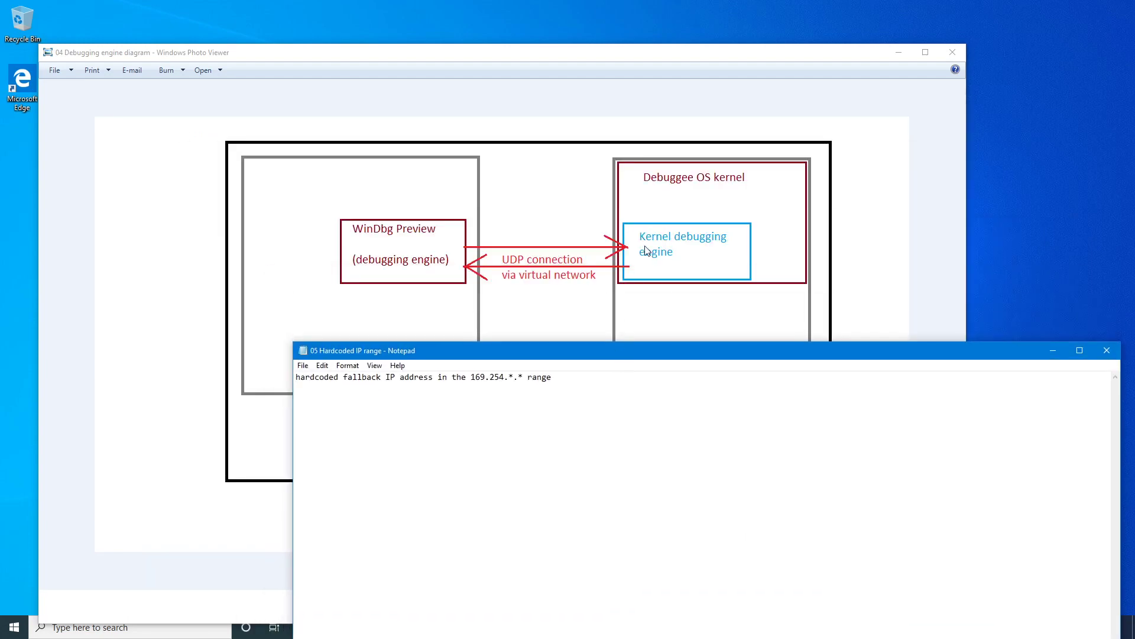
pyautogui.moveTo(698, 352); pyautogui.dragTo(528, 107)
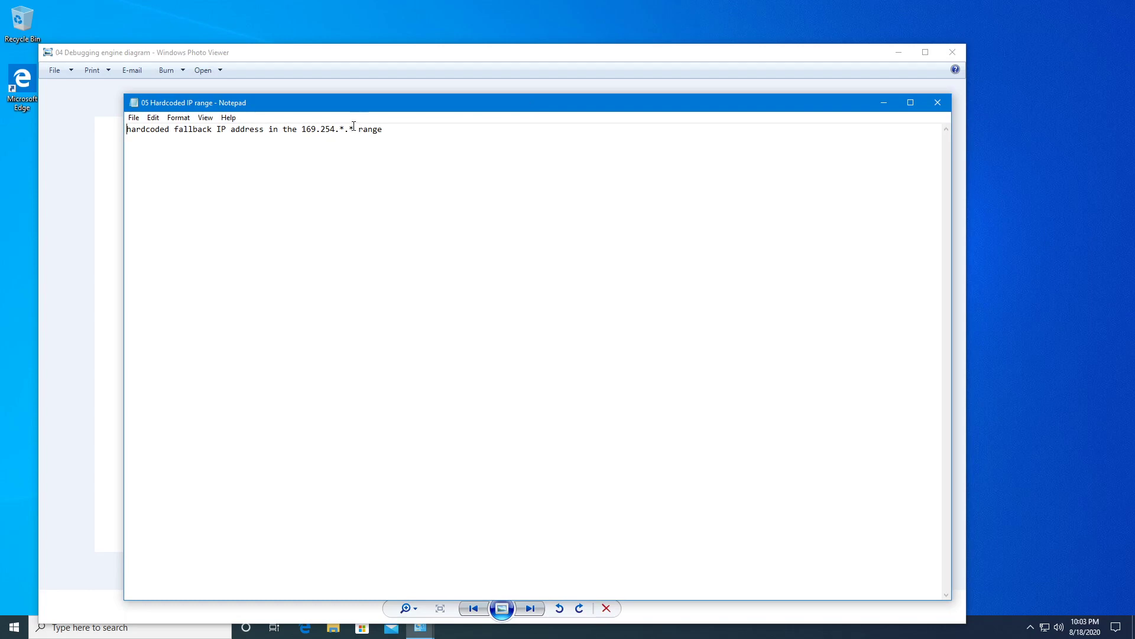
pyautogui.moveTo(353, 128); pyautogui.dragTo(302, 128)
pyautogui.keyDown('ctrl'); pyautogui.scroll(9, 672, 310); pyautogui.keyUp('ctrl')
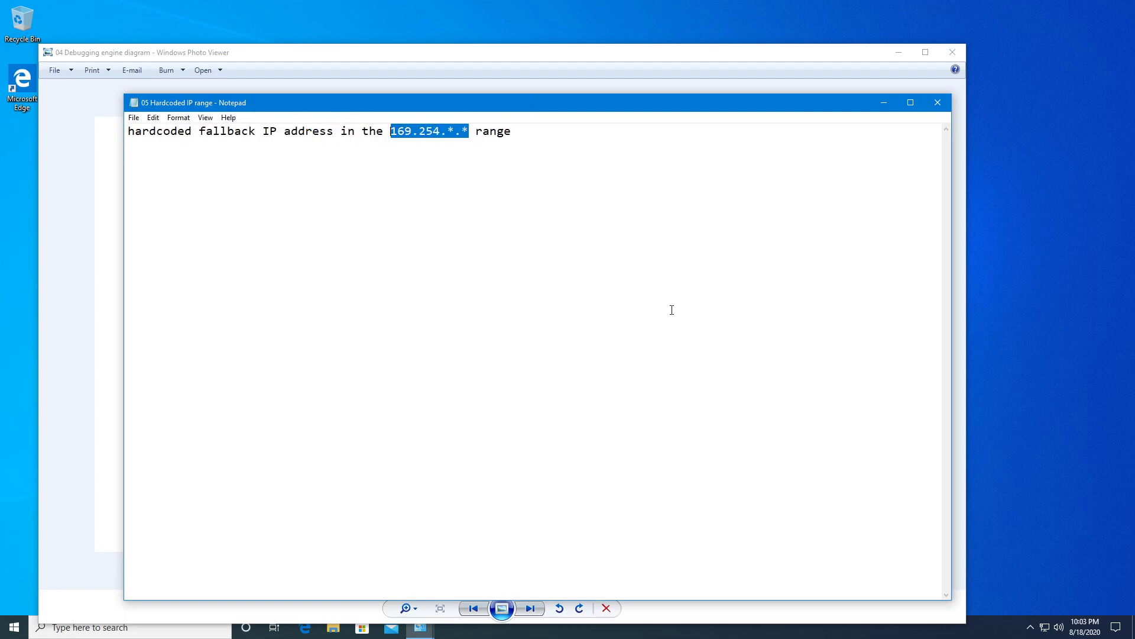
# Re-highlight the 169.254.*.* range a few more times, then close the hardcoded IP range note.
pyautogui.click(492, 134)
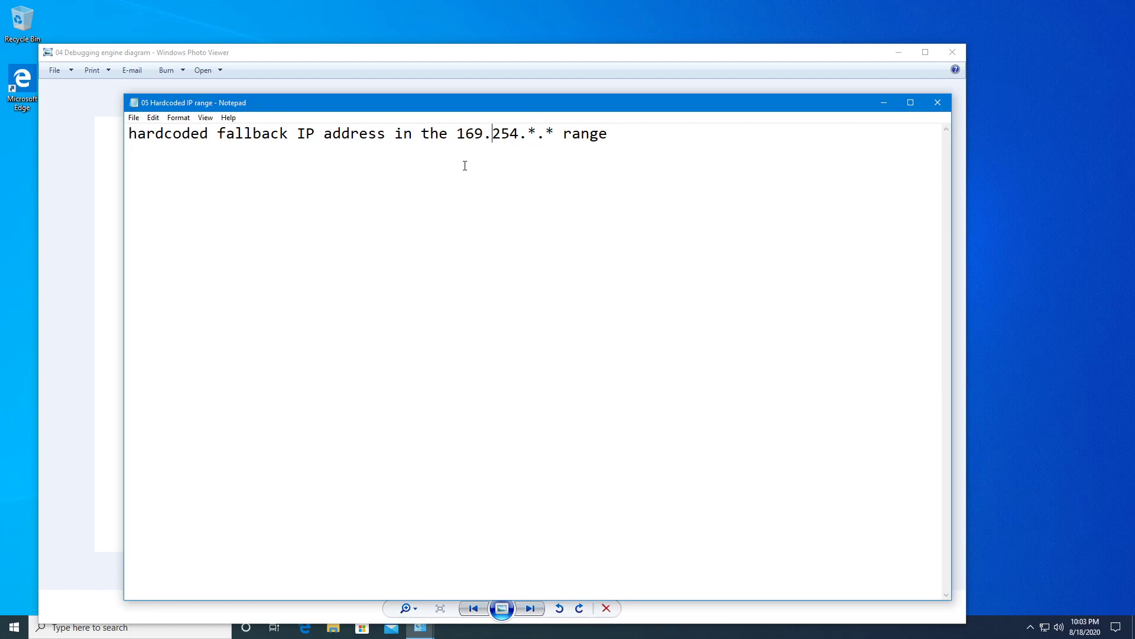
pyautogui.moveTo(459, 133); pyautogui.dragTo(555, 133)
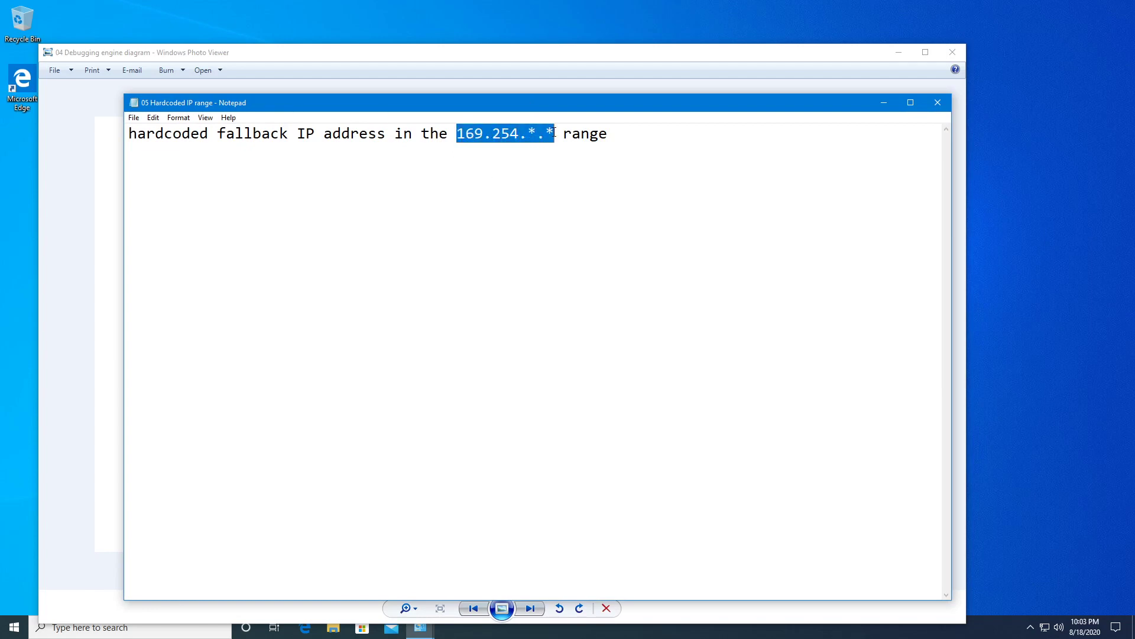
pyautogui.click(548, 176)
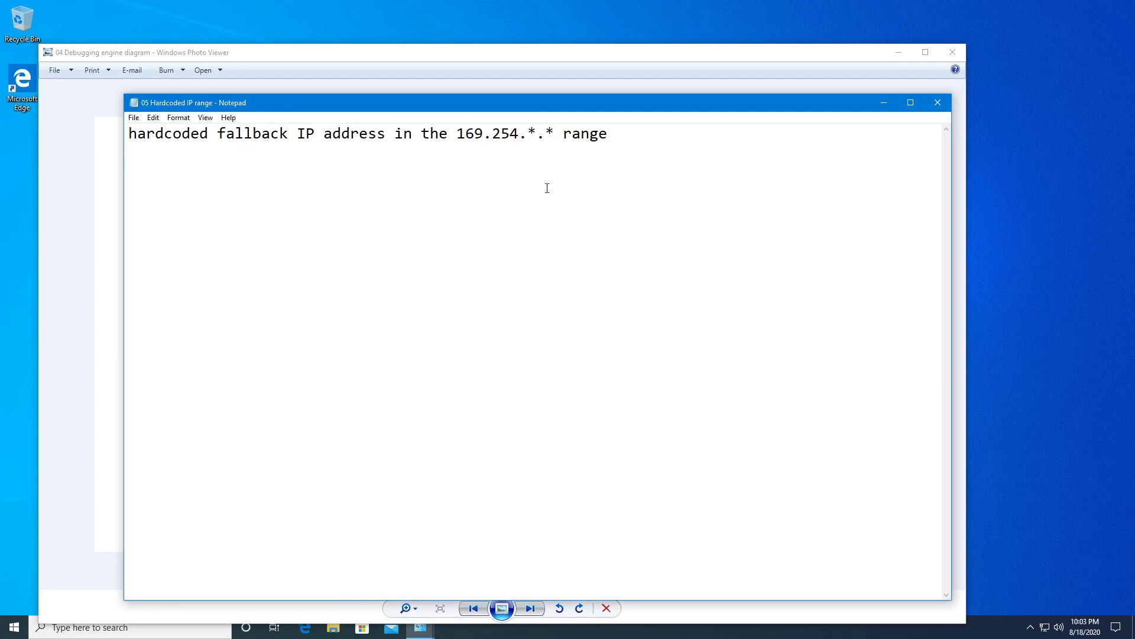
pyautogui.moveTo(459, 133); pyautogui.dragTo(574, 134)
pyautogui.click(609, 160)
pyautogui.click(938, 102)
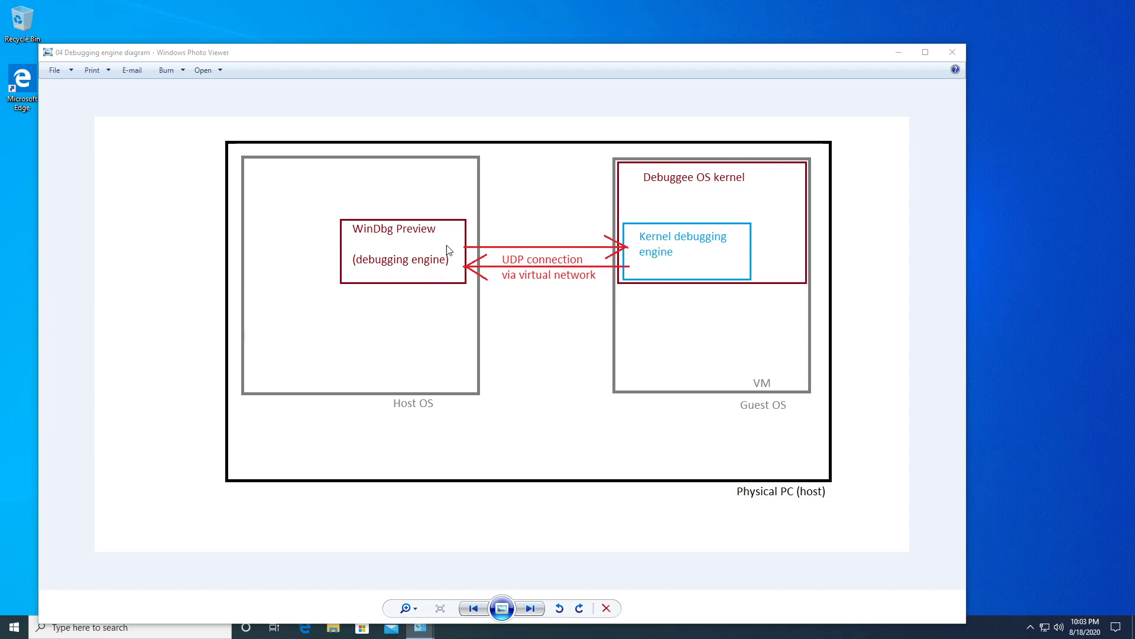
pyautogui.click(334, 208)
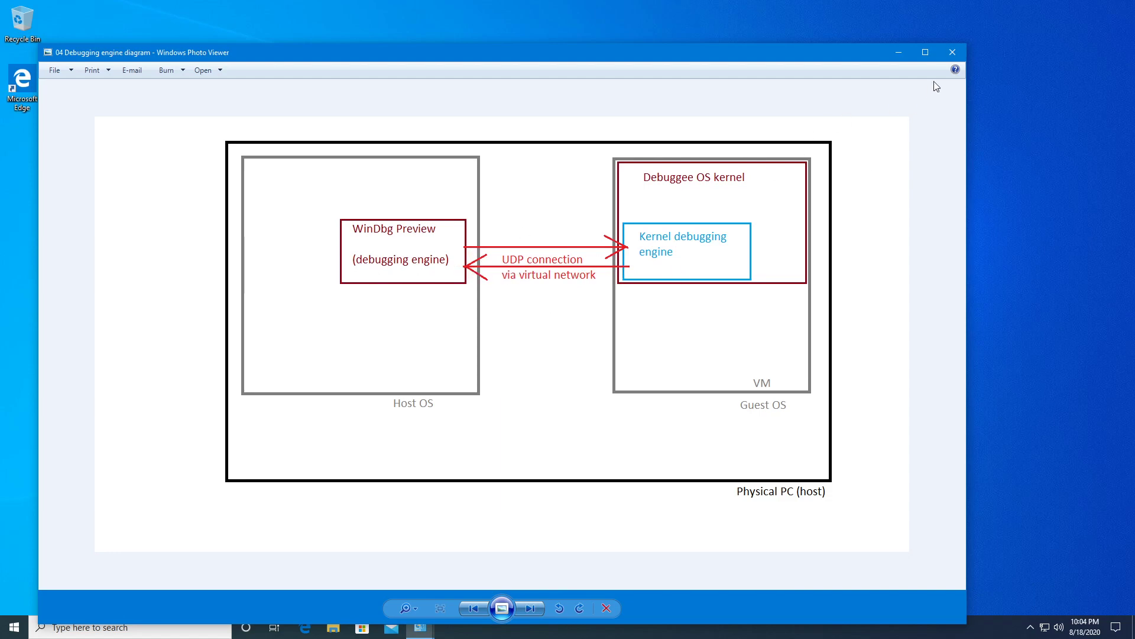
# Close Photo Viewer, IPv4 Properties, Ethernet0 Properties, Ethernet0 Status and Network and Sharing Center.
pyautogui.click(952, 53)
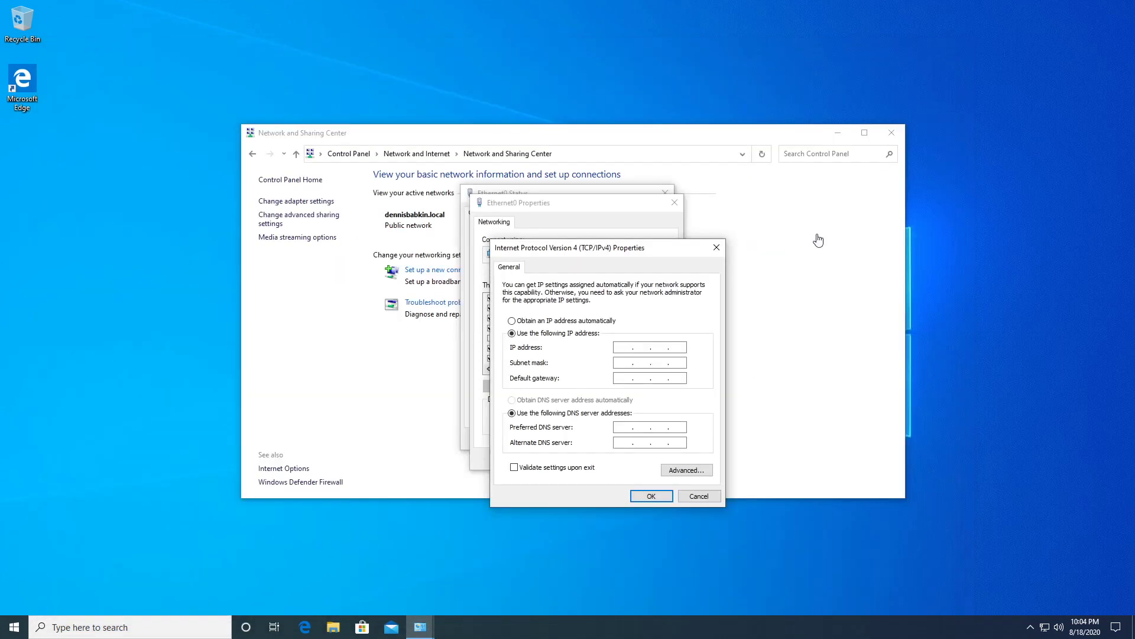
pyautogui.click(716, 248)
pyautogui.click(674, 203)
pyautogui.click(667, 193)
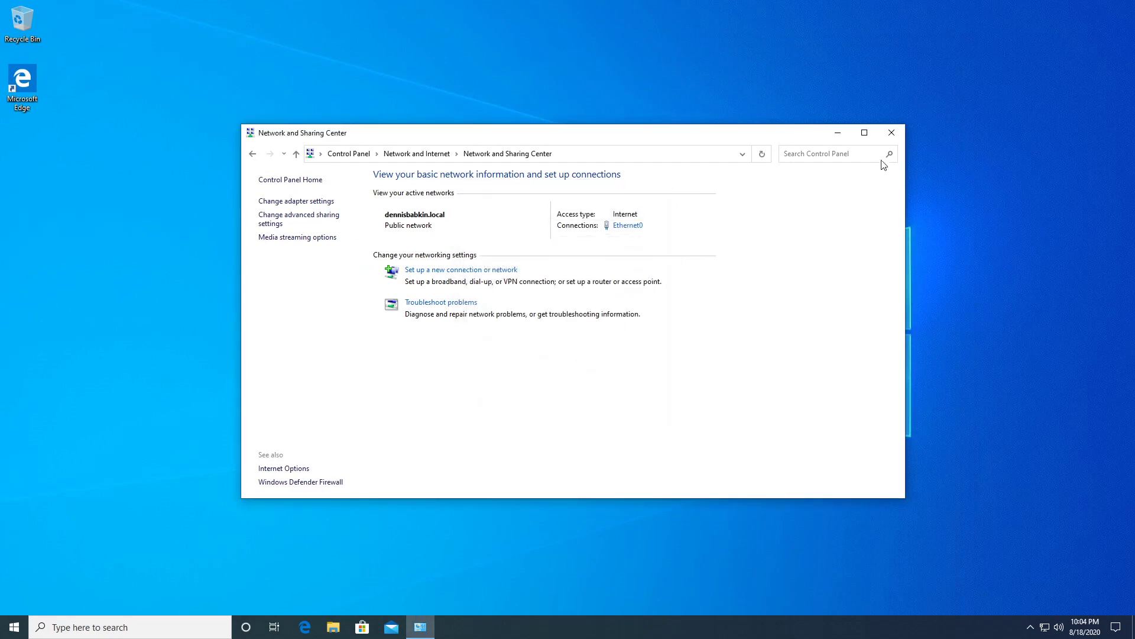
pyautogui.click(893, 132)
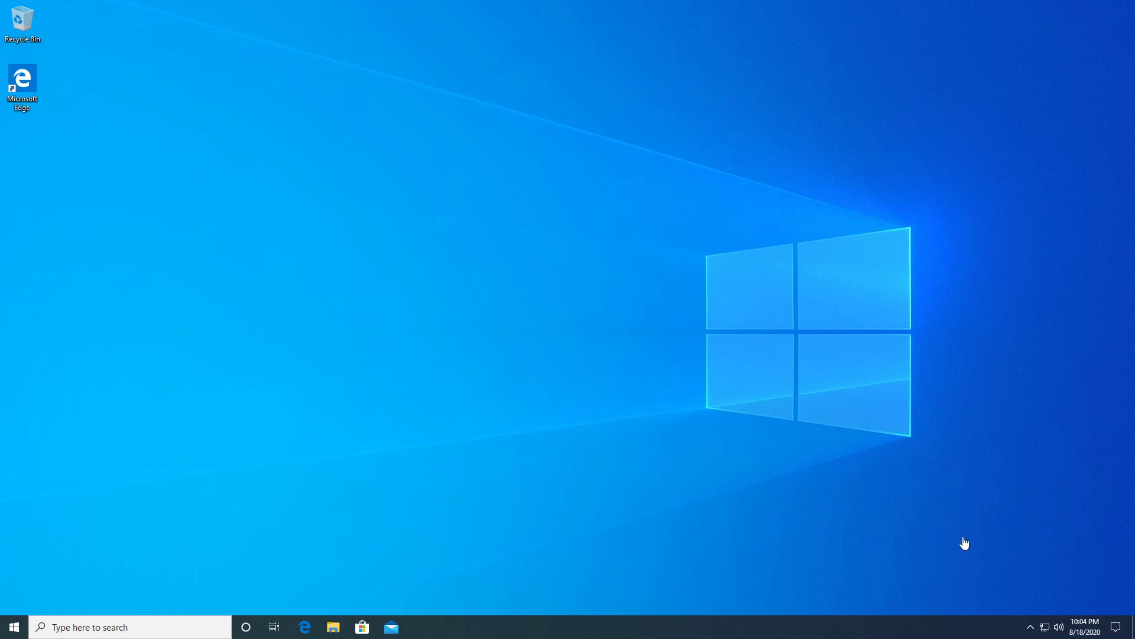
# Open Network & Internet settings from the tray network icon and position the Settings window.
pyautogui.rightClick(1042, 628)
pyautogui.click(934, 625)
pyautogui.rightClick(1040, 627)
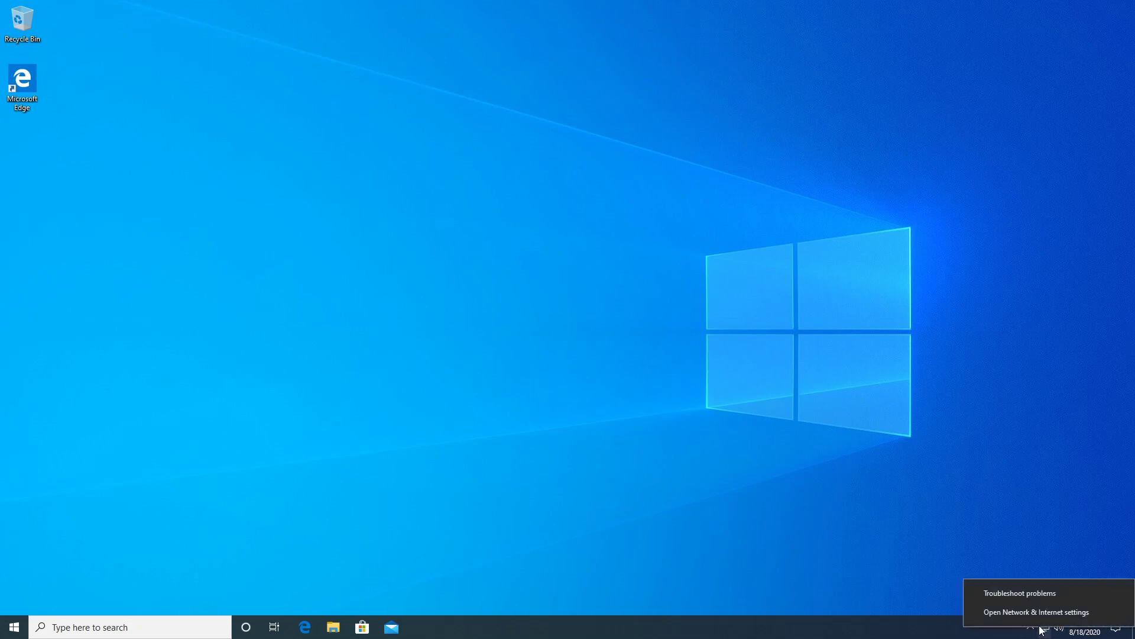
pyautogui.click(1037, 612)
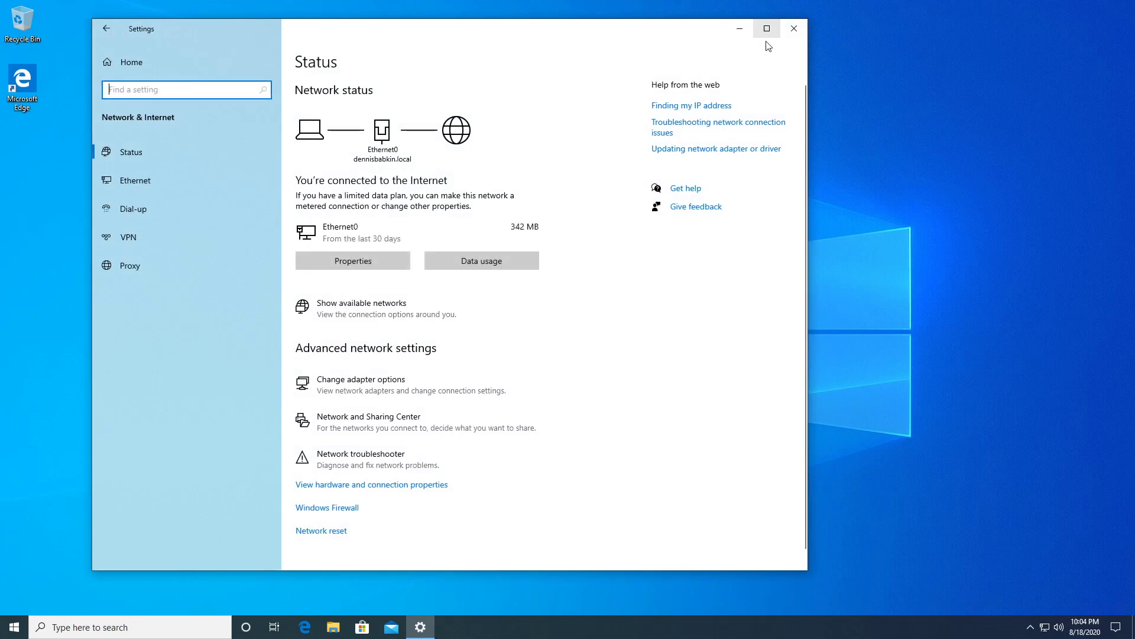
pyautogui.click(792, 30)
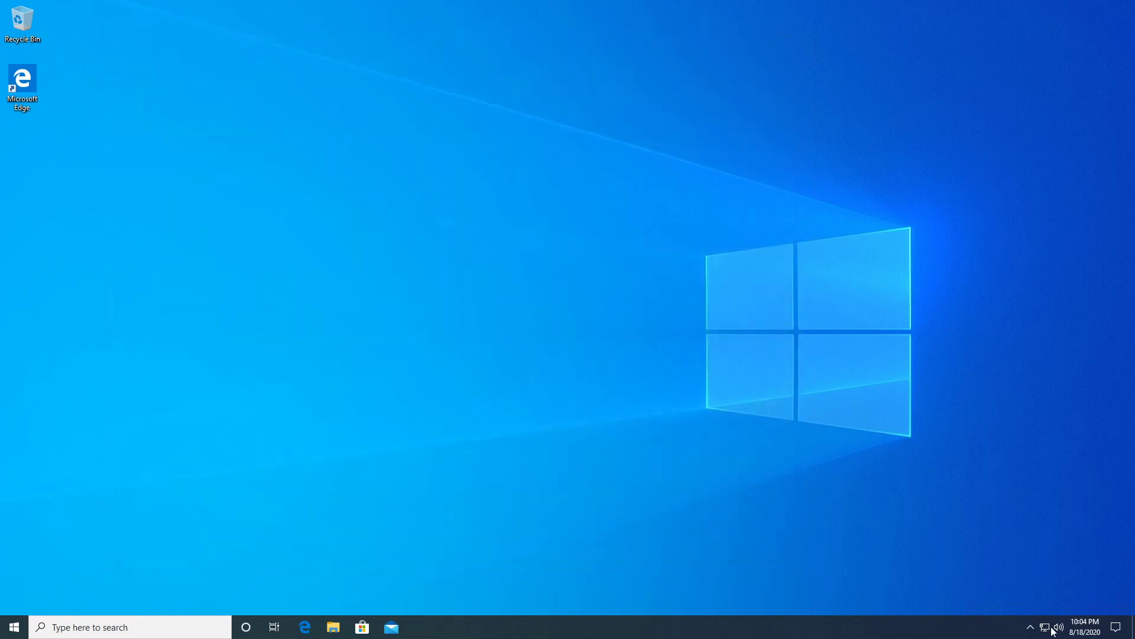
pyautogui.rightClick(1053, 631)
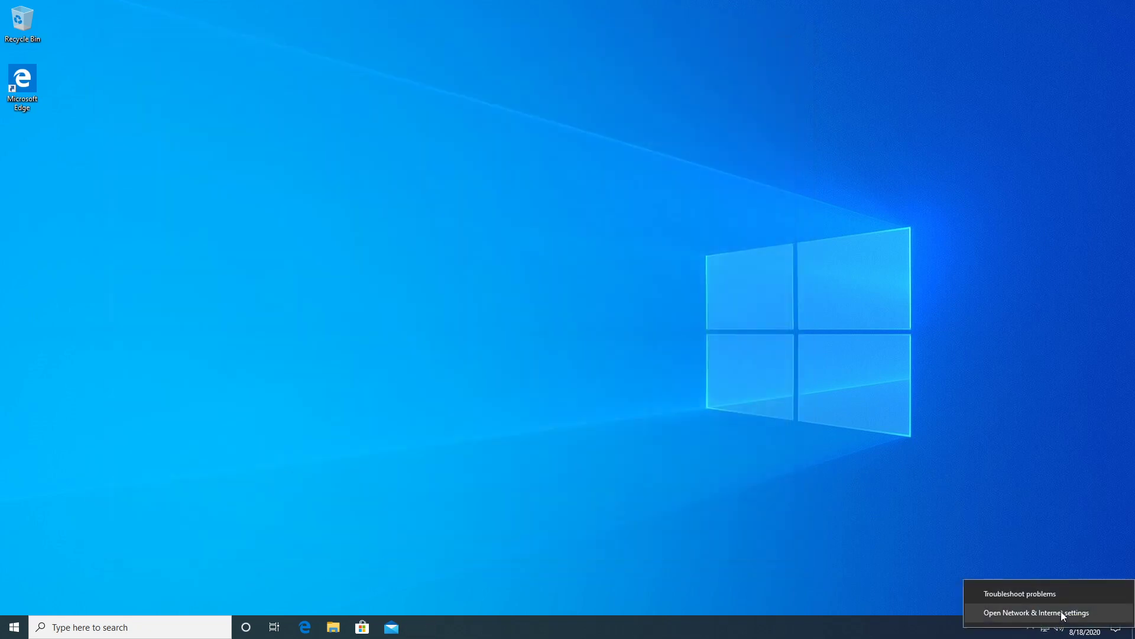
pyautogui.click(1061, 612)
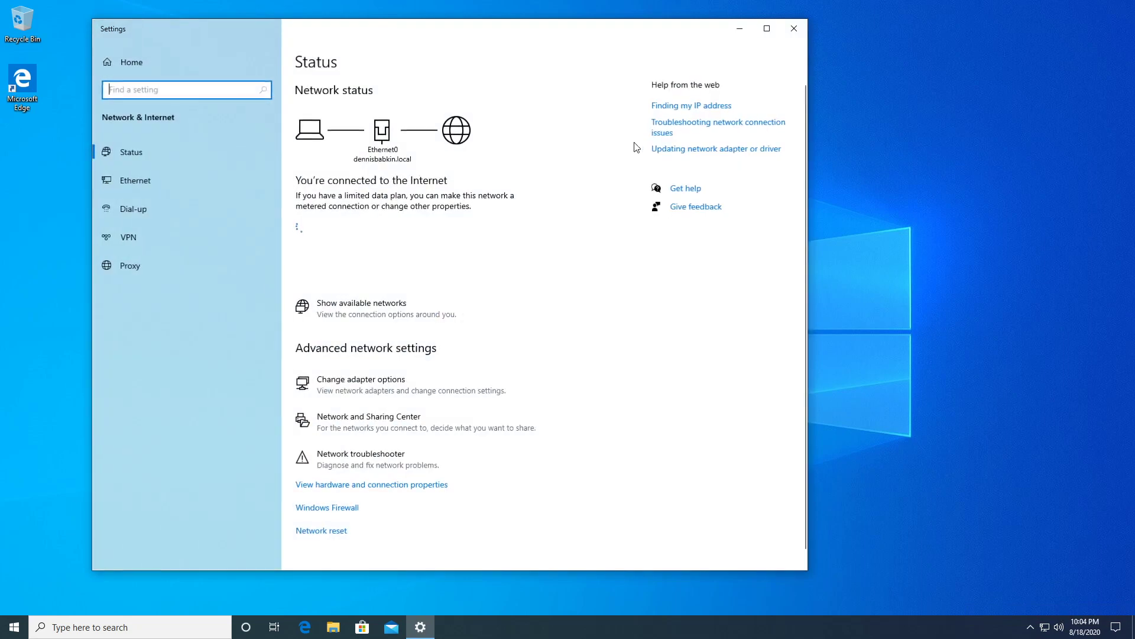
pyautogui.click(802, 27)
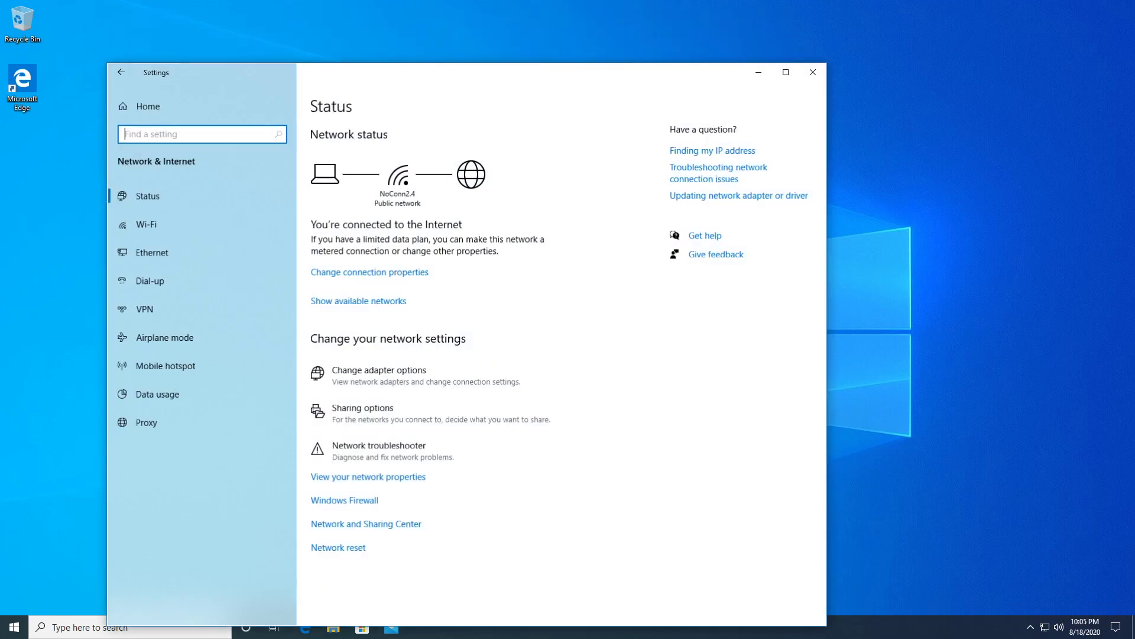
pyautogui.moveTo(508, 82)
pyautogui.mouseDown()
pyautogui.moveTo(480, 67)
pyautogui.moveTo(530, 79)
pyautogui.moveTo(517, 96)
pyautogui.moveTo(527, 80)
pyautogui.mouseUp()
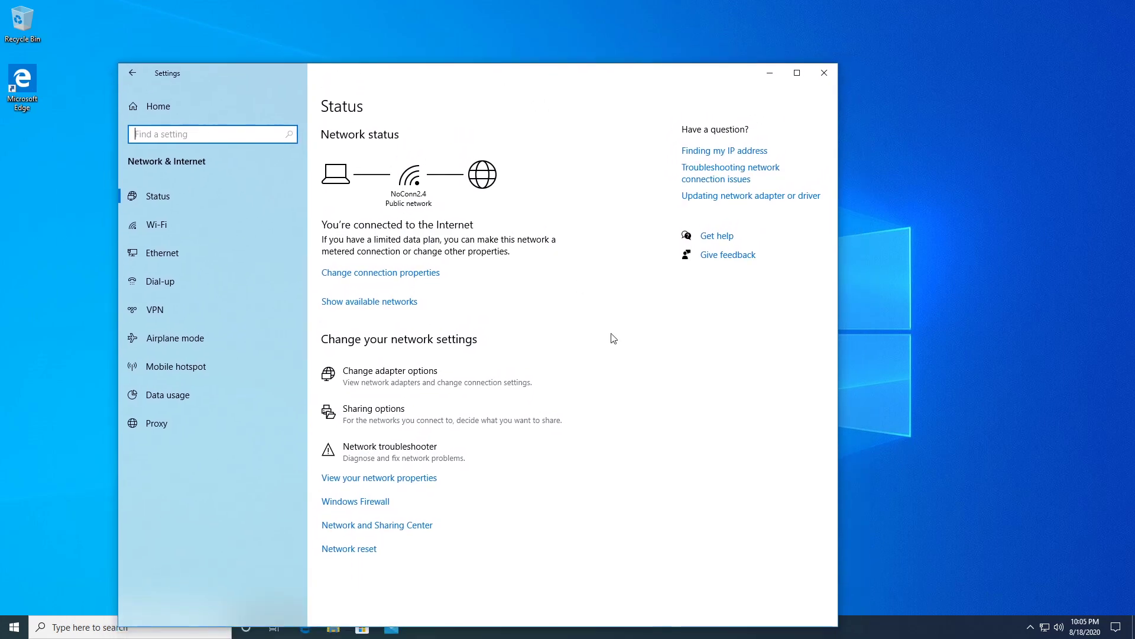
pyautogui.click(378, 526)
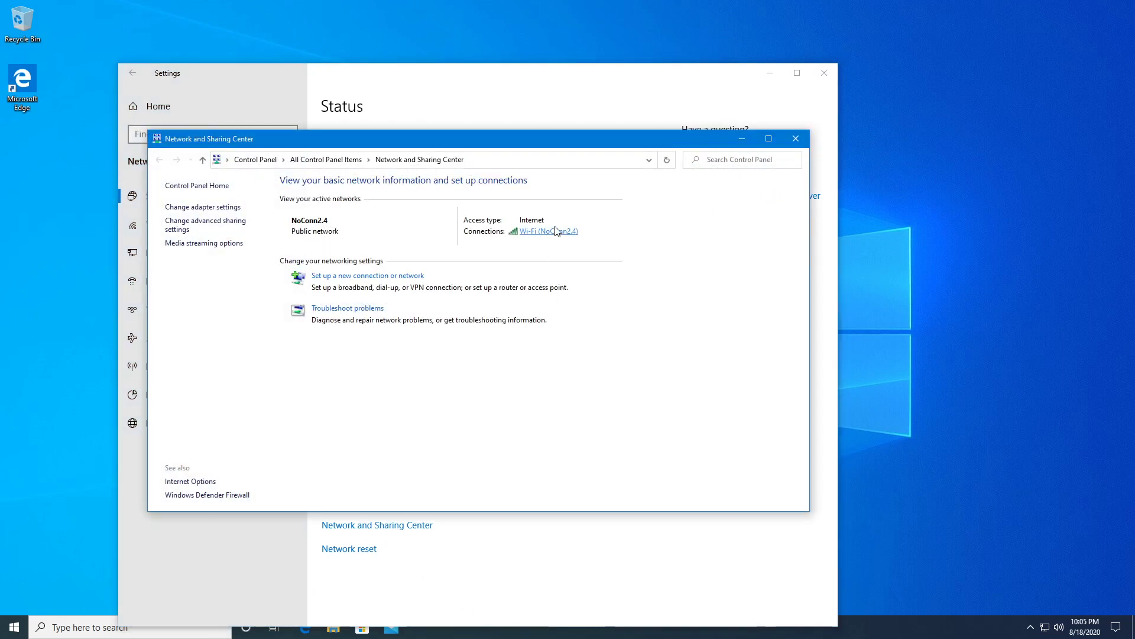
pyautogui.click(200, 225)
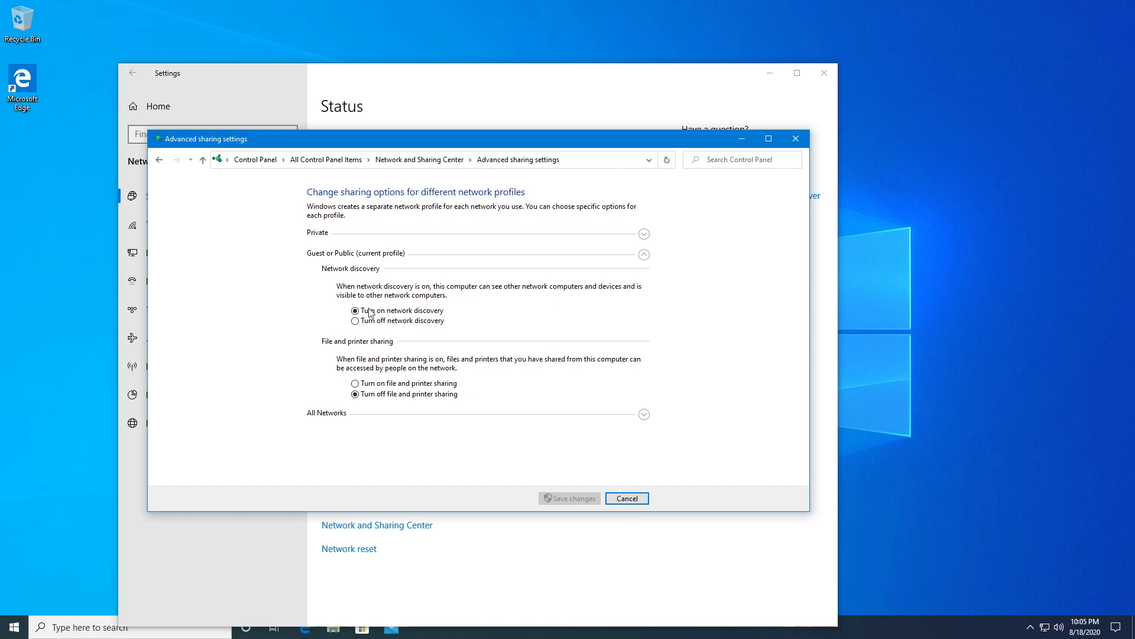
pyautogui.click(355, 312)
pyautogui.click(796, 141)
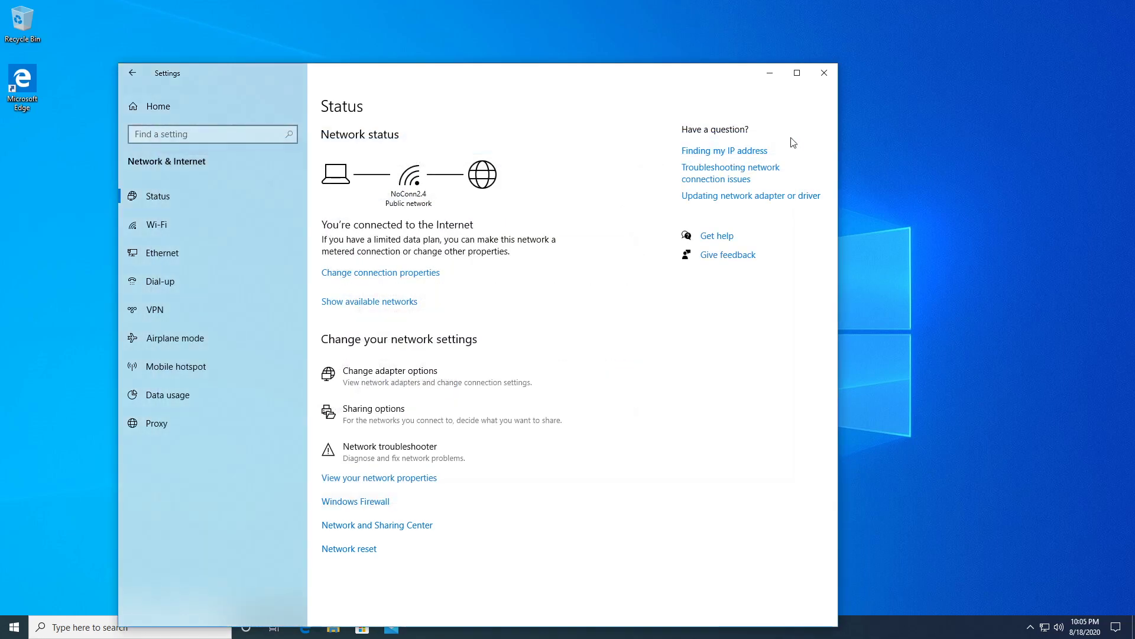
# Close the Settings window and the Photo Viewer debugging-engine diagram.
pyautogui.click(831, 74)
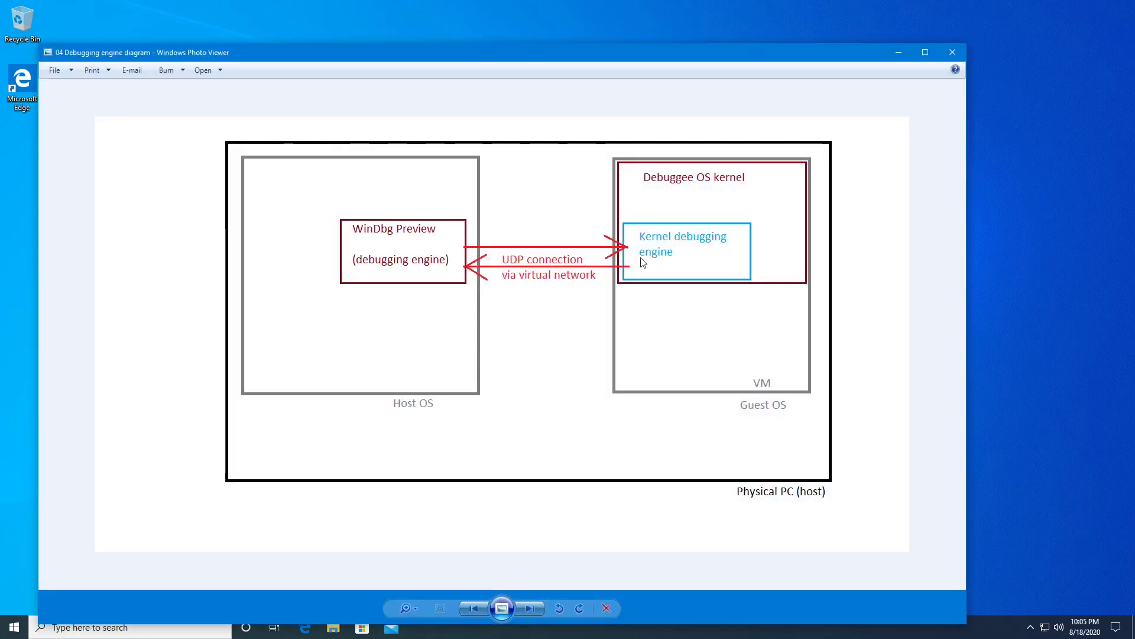
pyautogui.click(953, 52)
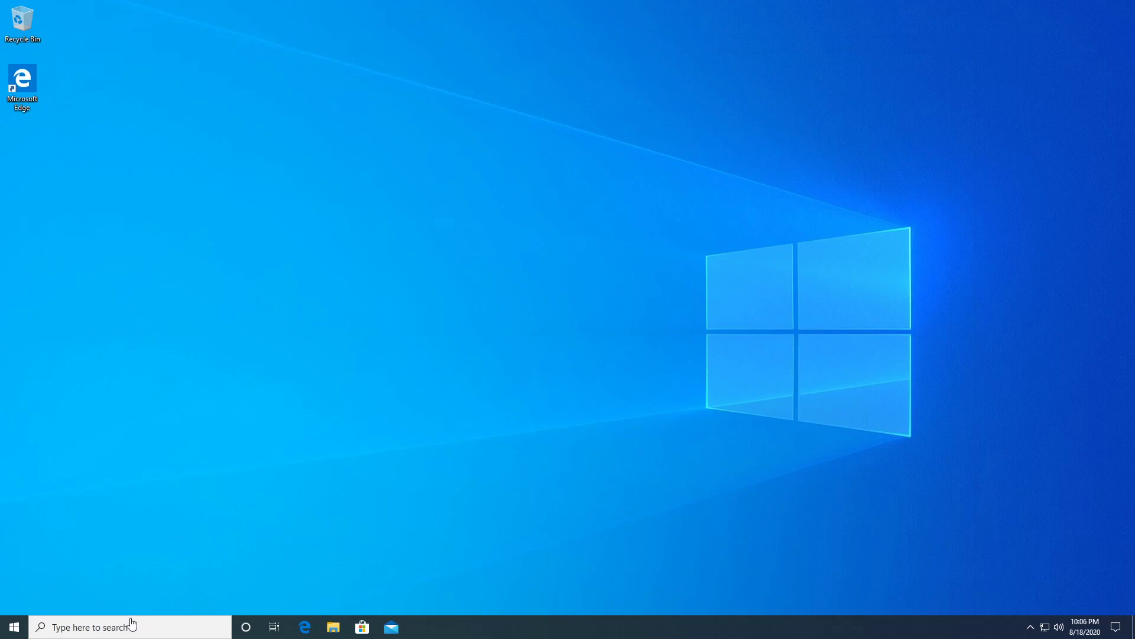
# Launch Command Prompt as administrator and run wf.msc to open the firewall console.
pyautogui.click(89, 627)
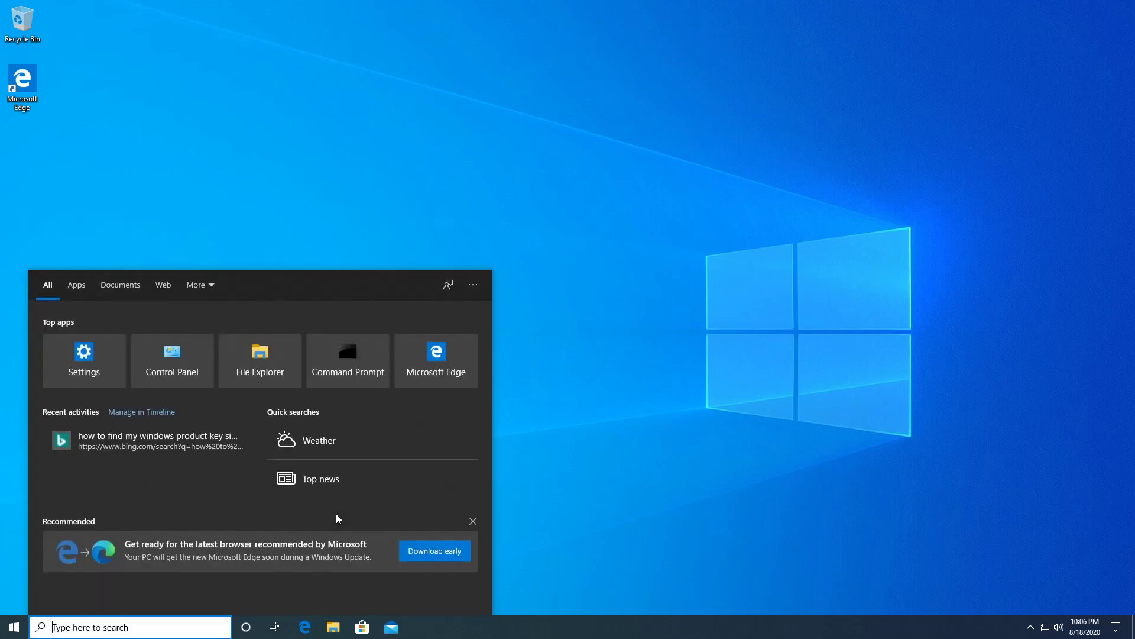
pyautogui.write('cmd')
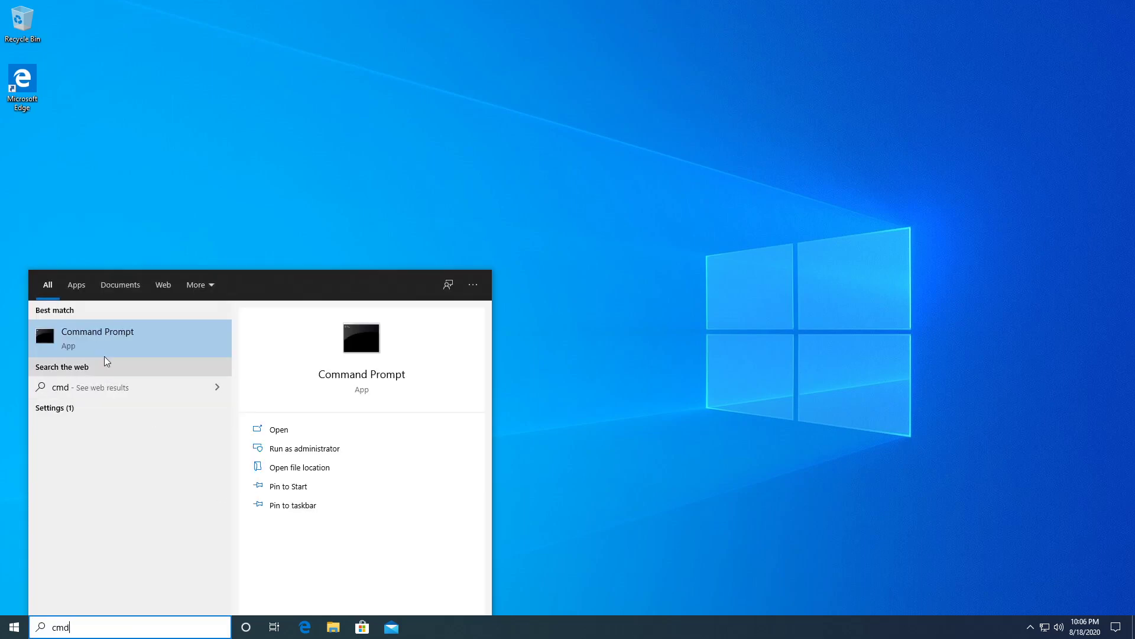
pyautogui.rightClick(100, 335)
pyautogui.click(127, 348)
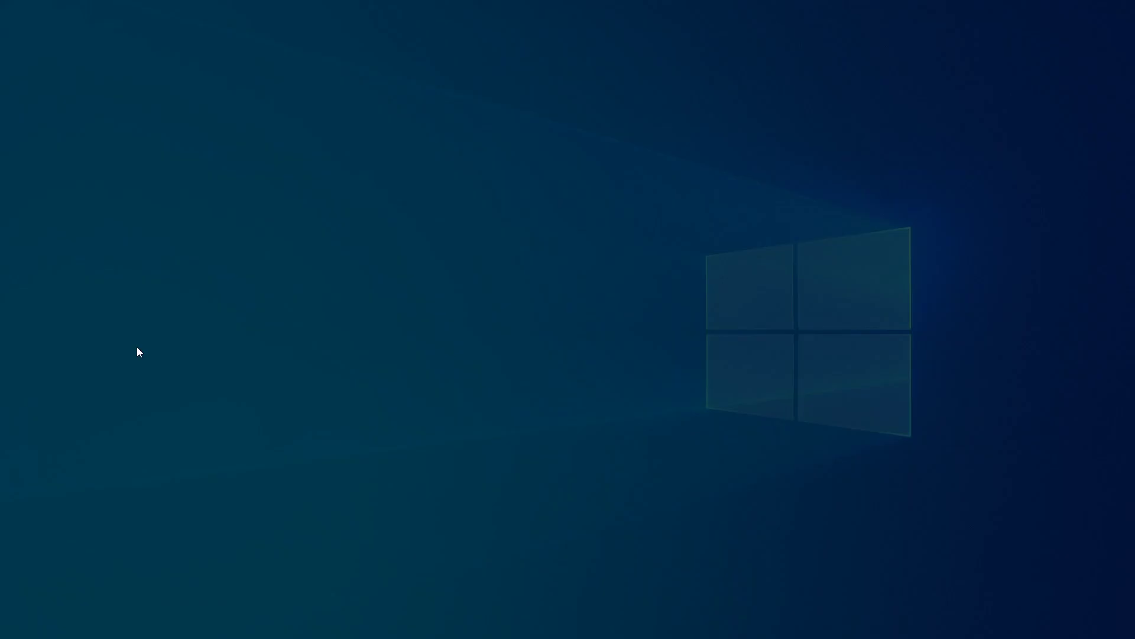
pyautogui.click(536, 388)
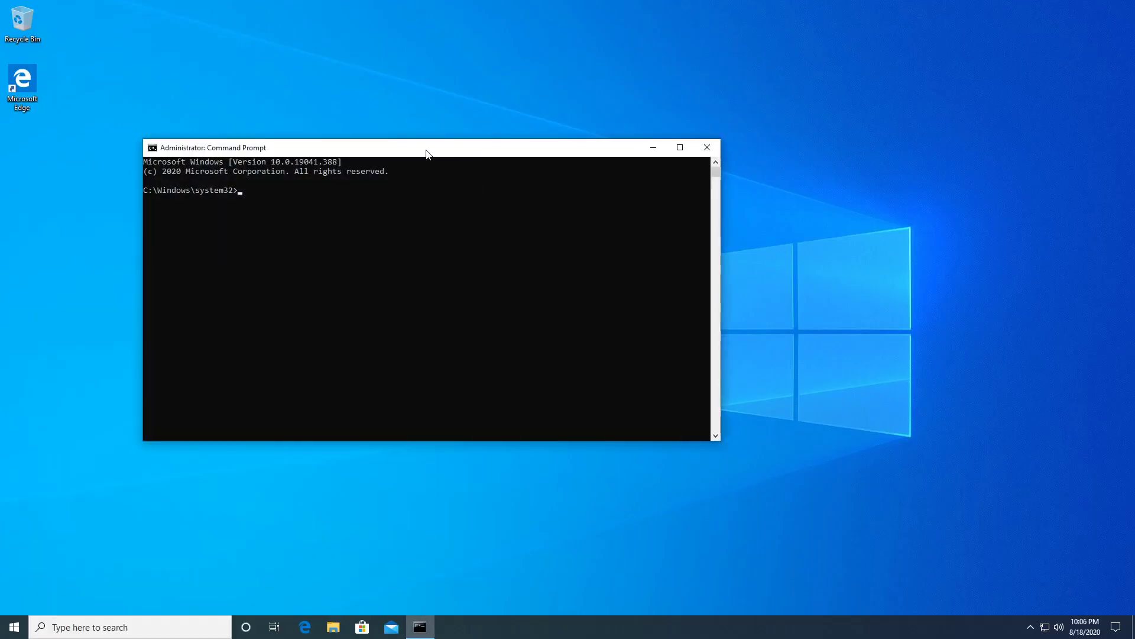
pyautogui.moveTo(426, 150); pyautogui.dragTo(327, 163)
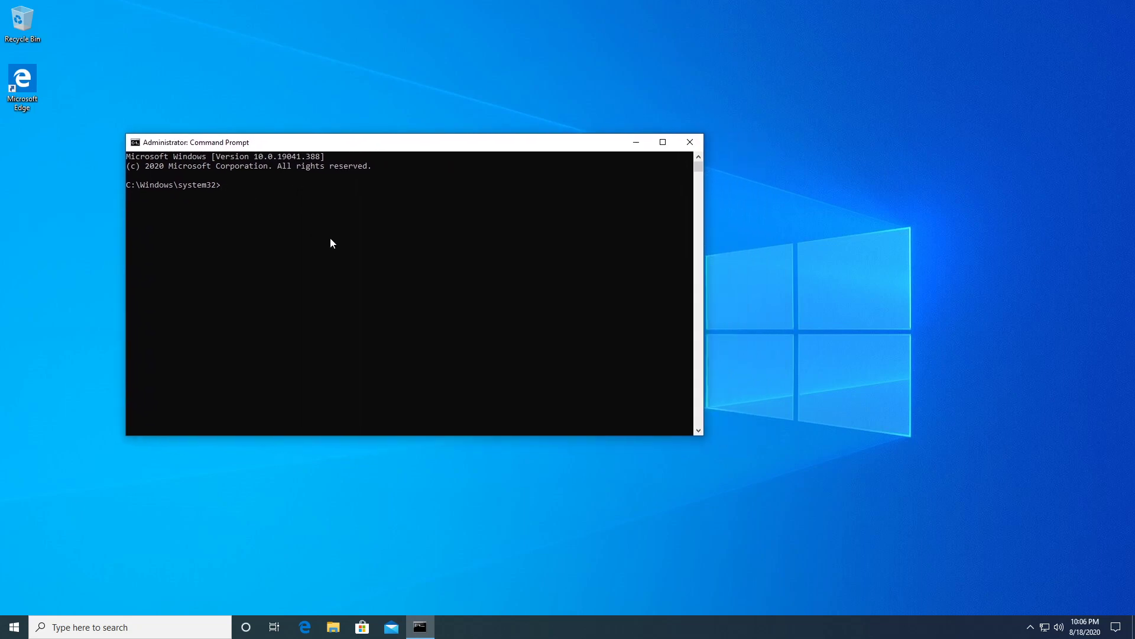
pyautogui.write('wf.msc')
pyautogui.press('Return')
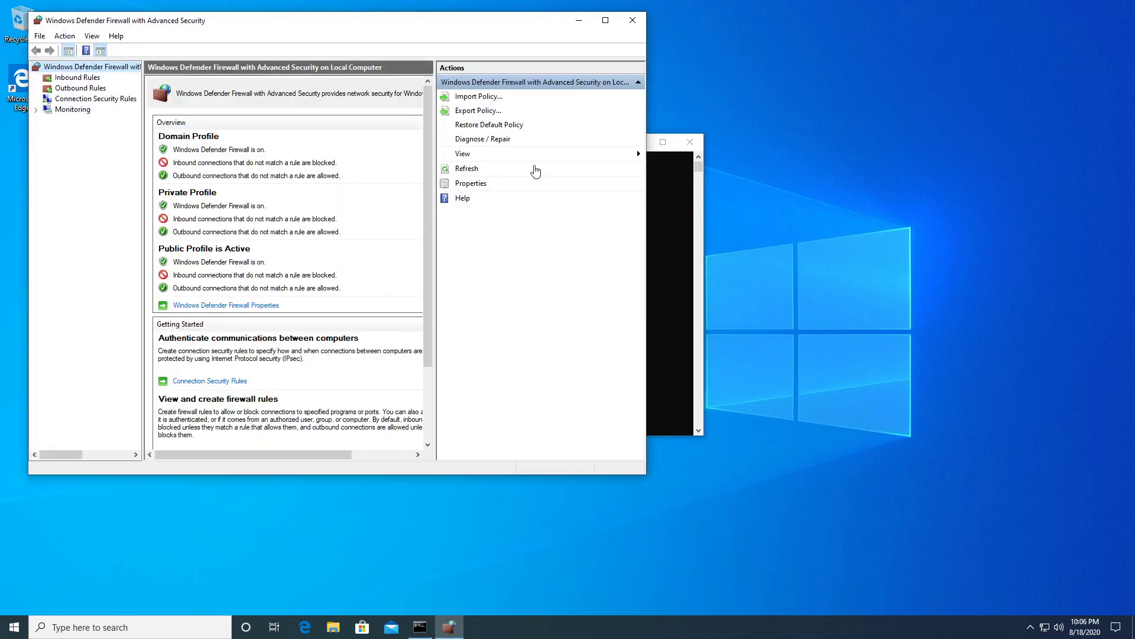
# Maximize the firewall console and inspect the inbound Echo Request ICMPv4-In rules and their profiles.
pyautogui.doubleClick(495, 30)
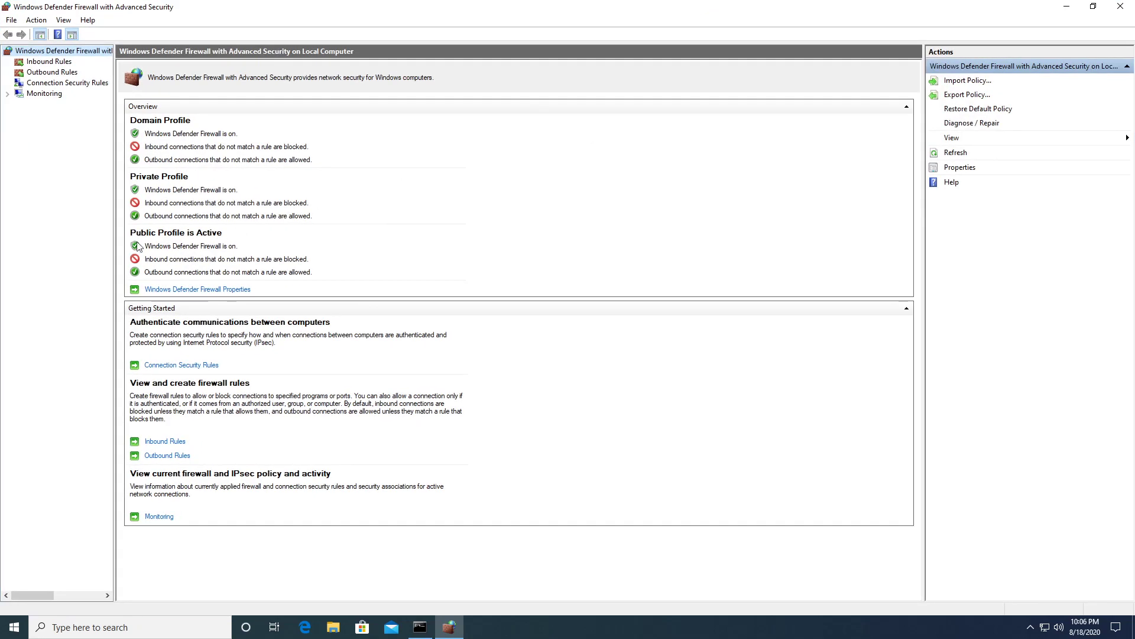
pyautogui.click(47, 62)
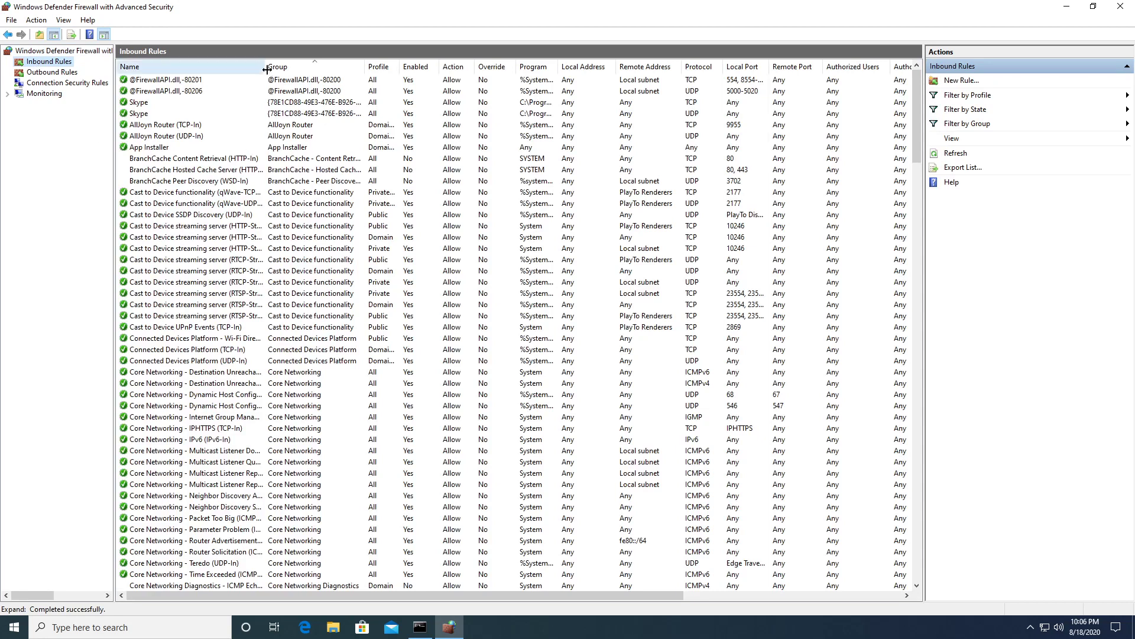
pyautogui.doubleClick(268, 67)
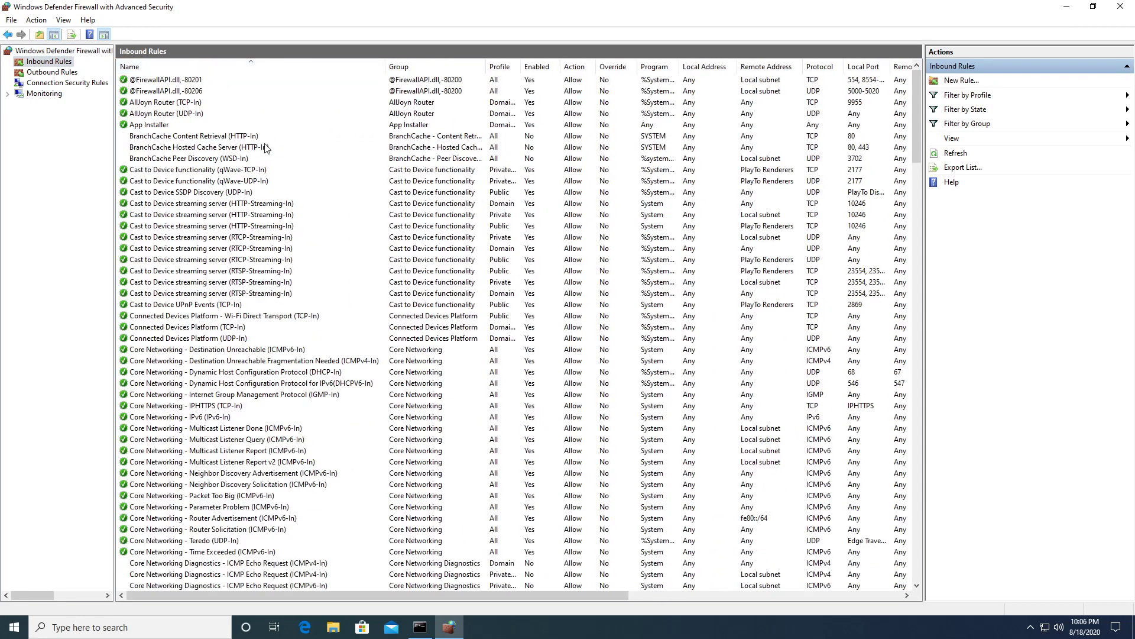
pyautogui.scroll(-14, 285, 184)
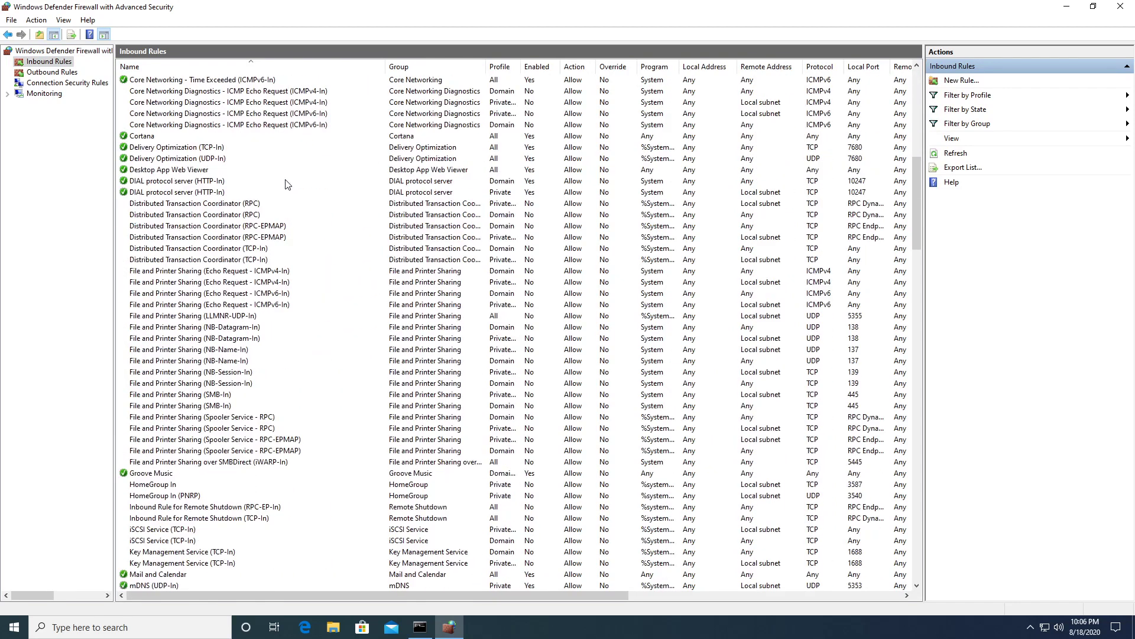
pyautogui.click(265, 271)
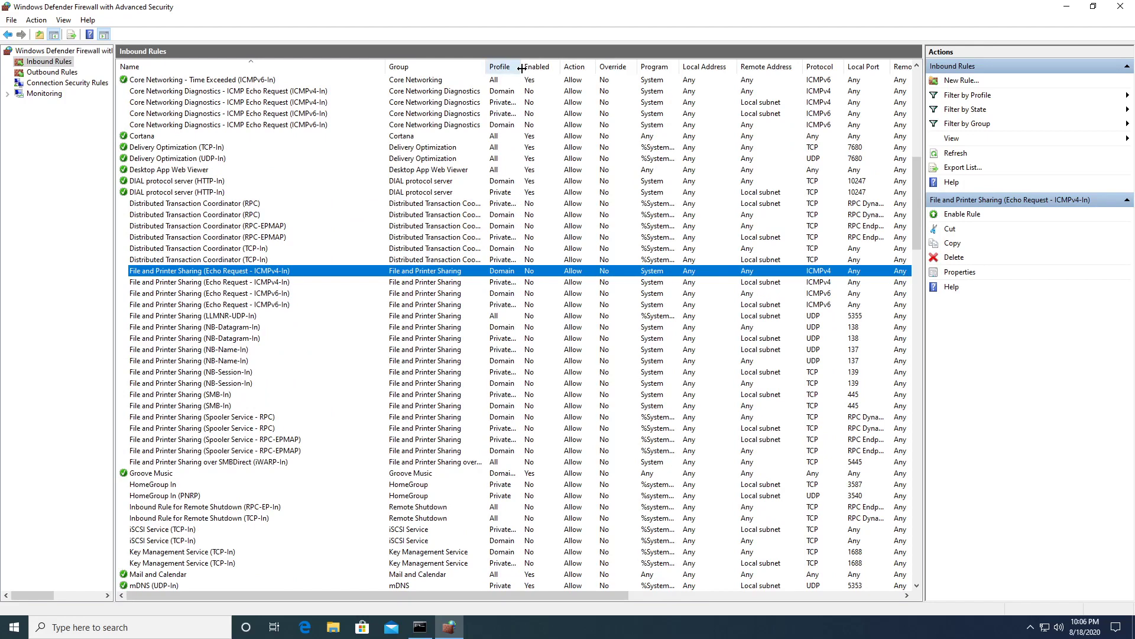
pyautogui.moveTo(521, 68); pyautogui.dragTo(586, 68)
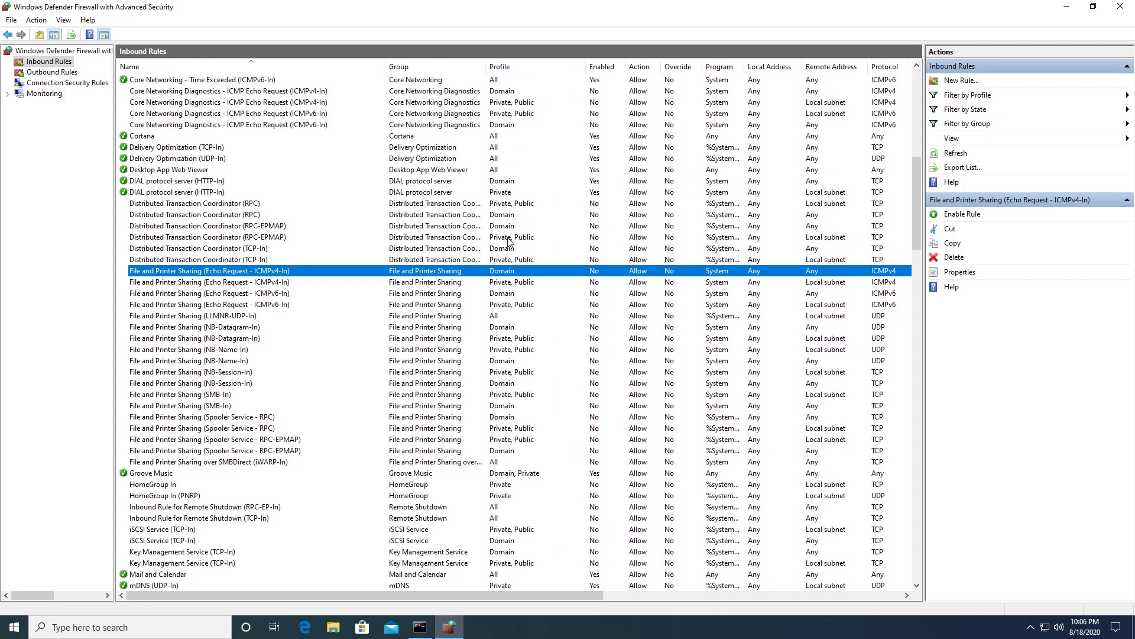
pyautogui.click(219, 282)
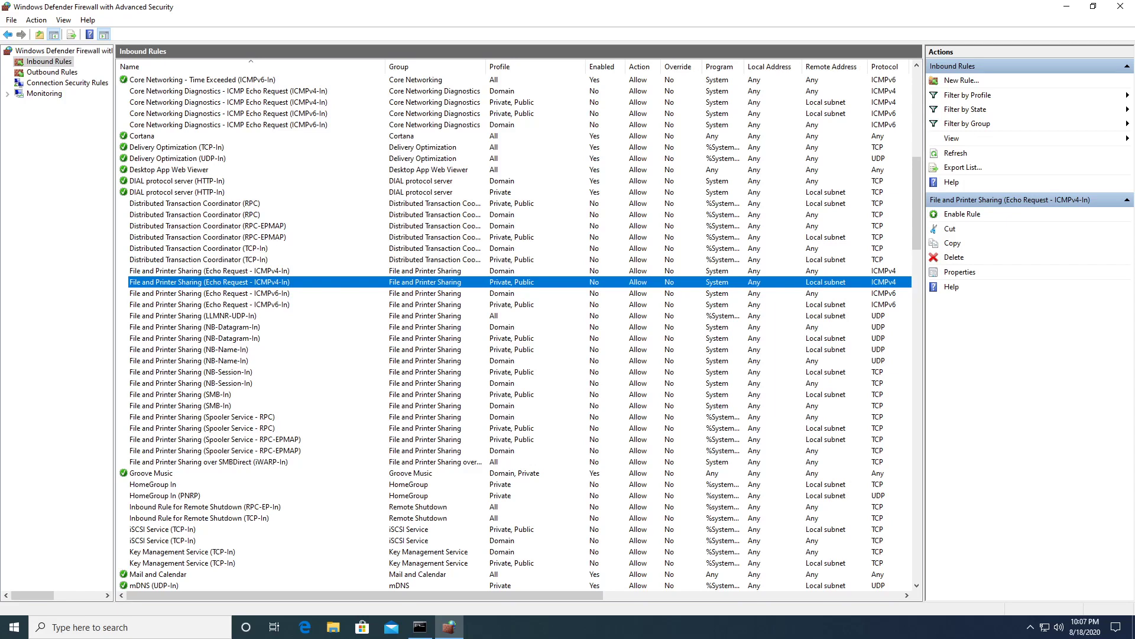
# Enable the Private, Public Echo Request ICMPv4-In rule and close the console.
pyautogui.rightClick(204, 283)
pyautogui.click(230, 292)
pyautogui.click(1120, 11)
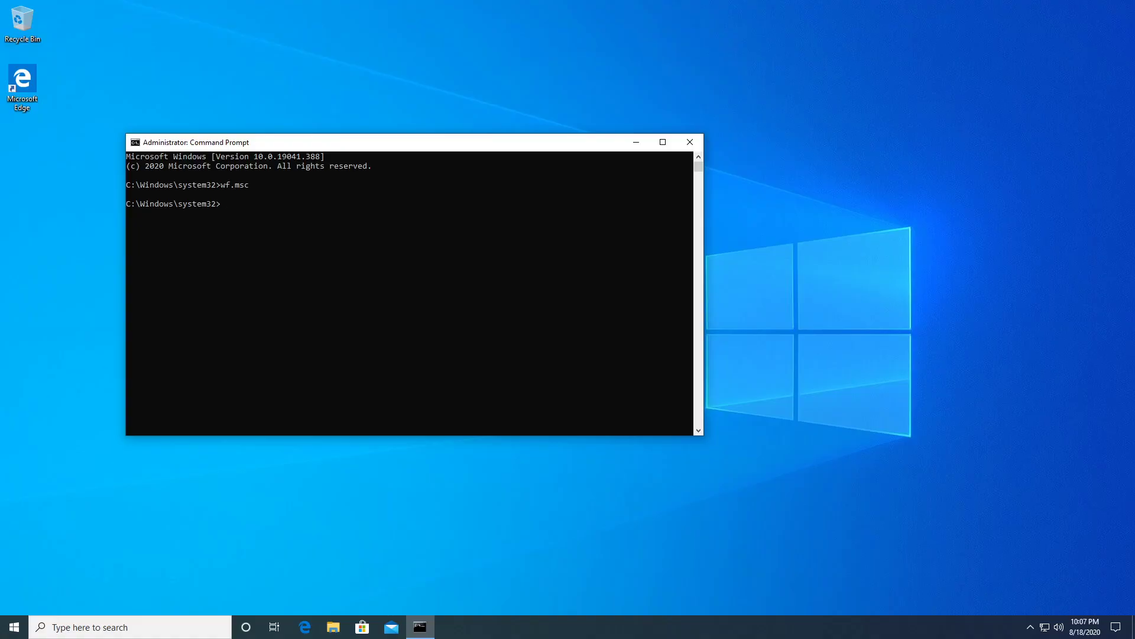
# Open the second machine's firewall console with wf.msc and list its inbound rules.
pyautogui.moveTo(0, 245); pyautogui.dragTo(415, 252)
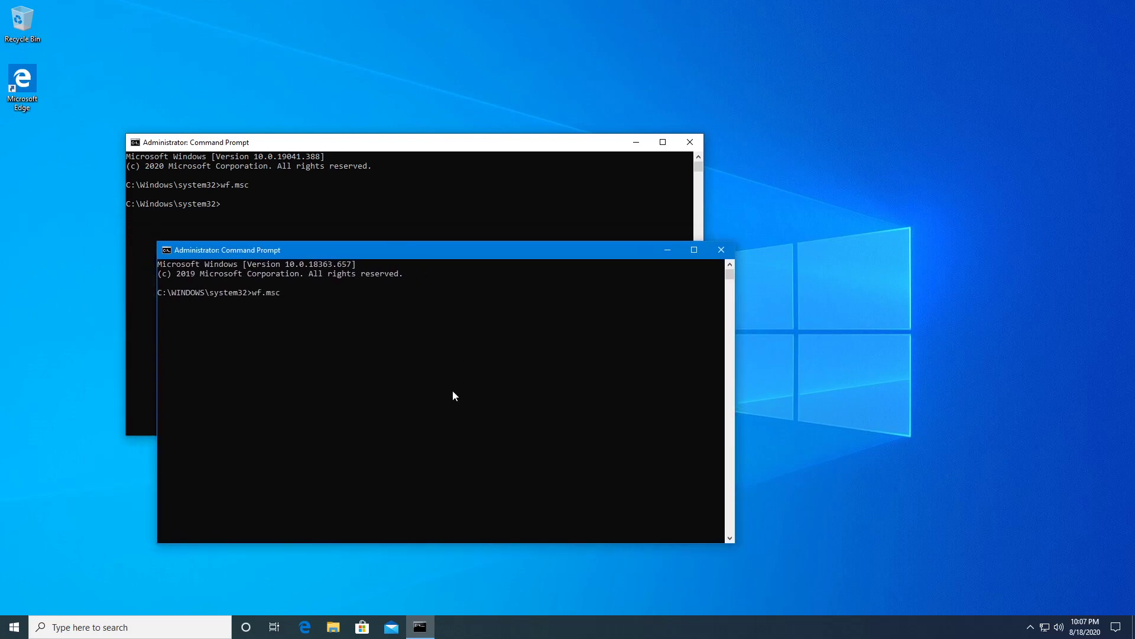
pyautogui.press('Return')
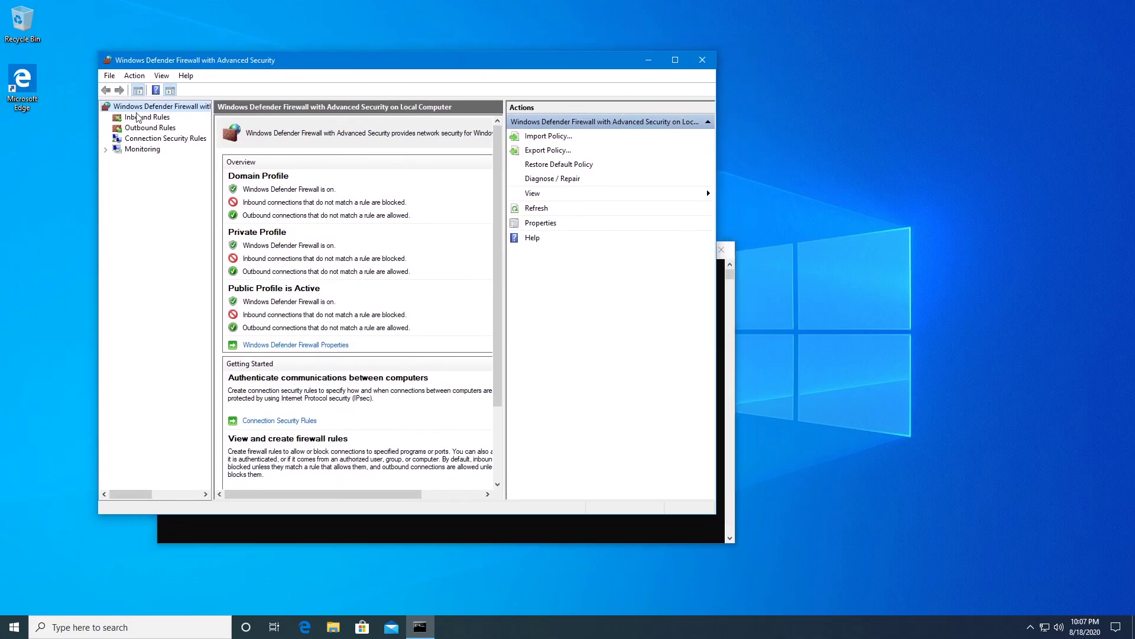
pyautogui.click(142, 119)
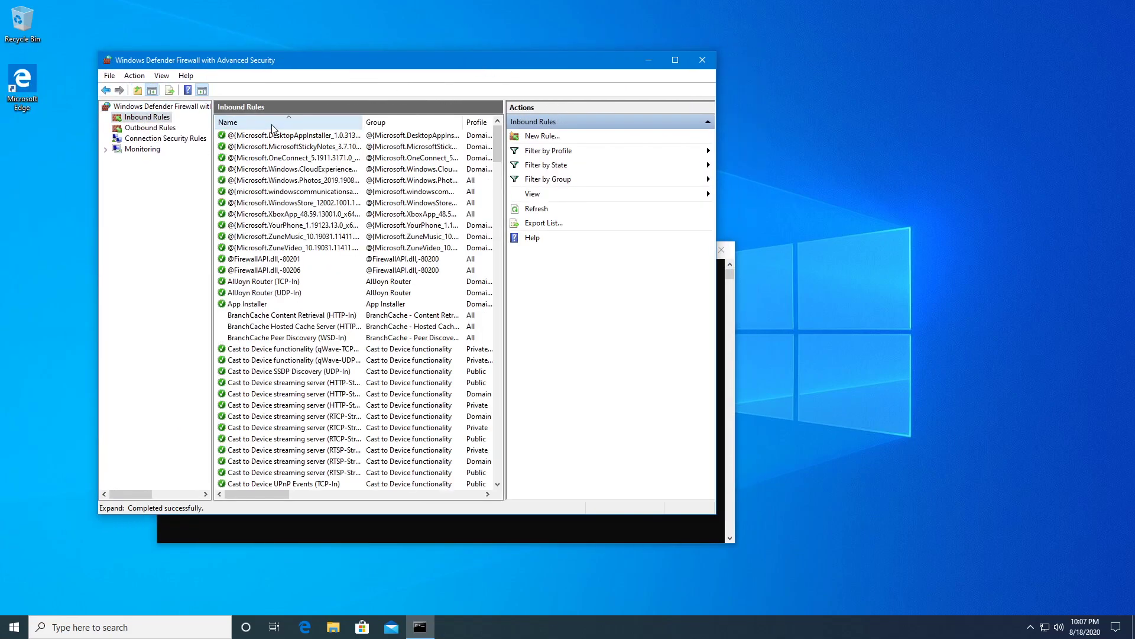
pyautogui.moveTo(497, 143); pyautogui.dragTo(502, 215)
# Confirm the Private, Public Echo Request ICMPv4-In rule is enabled, widening columns to read it.
pyautogui.click(279, 260)
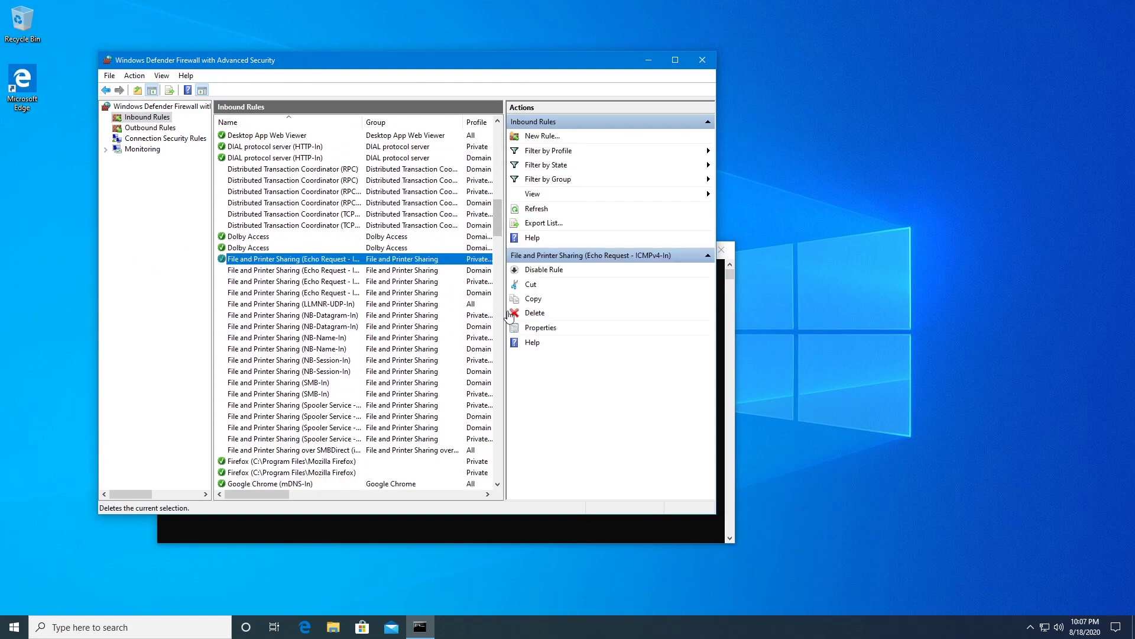
pyautogui.moveTo(504, 314); pyautogui.dragTo(598, 313)
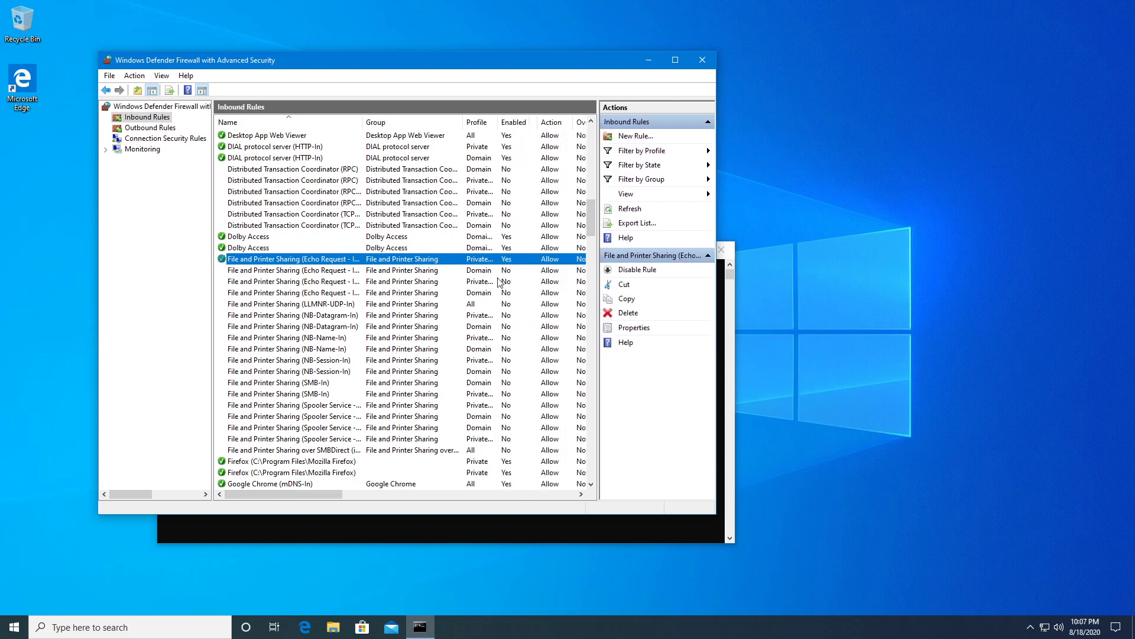
pyautogui.moveTo(499, 121); pyautogui.dragTo(541, 122)
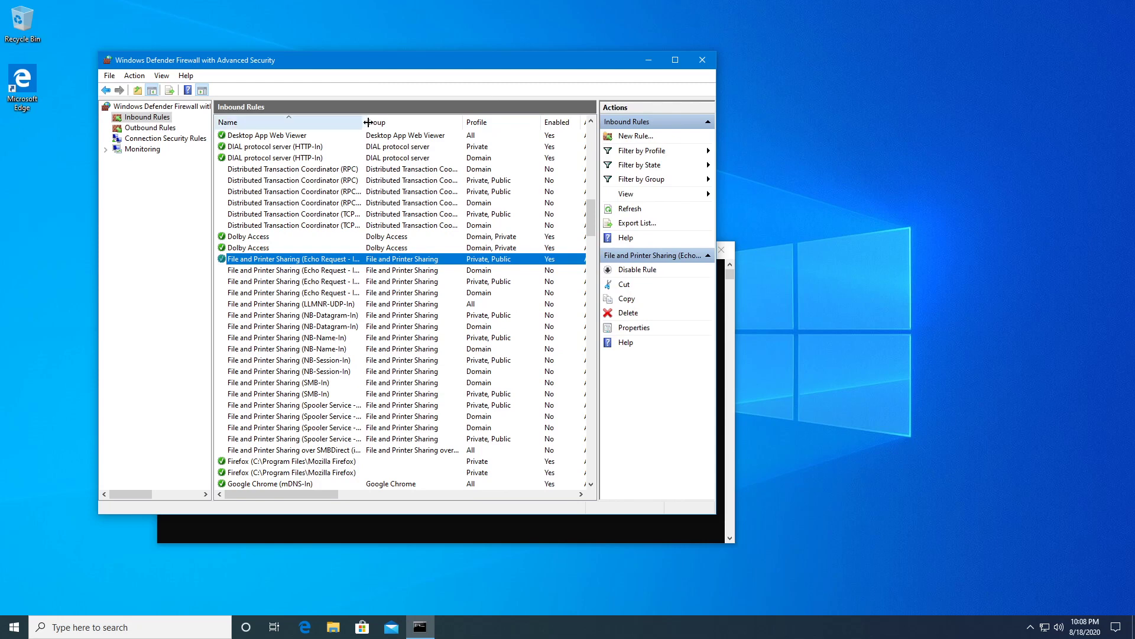
pyautogui.moveTo(362, 122); pyautogui.dragTo(400, 122)
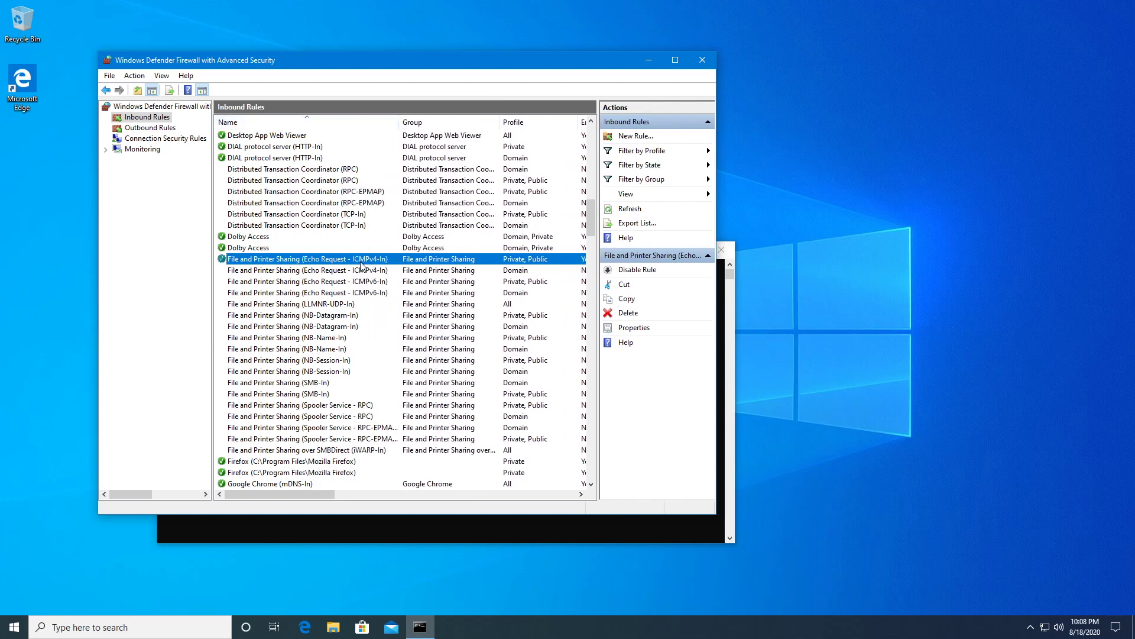
pyautogui.rightClick(243, 264)
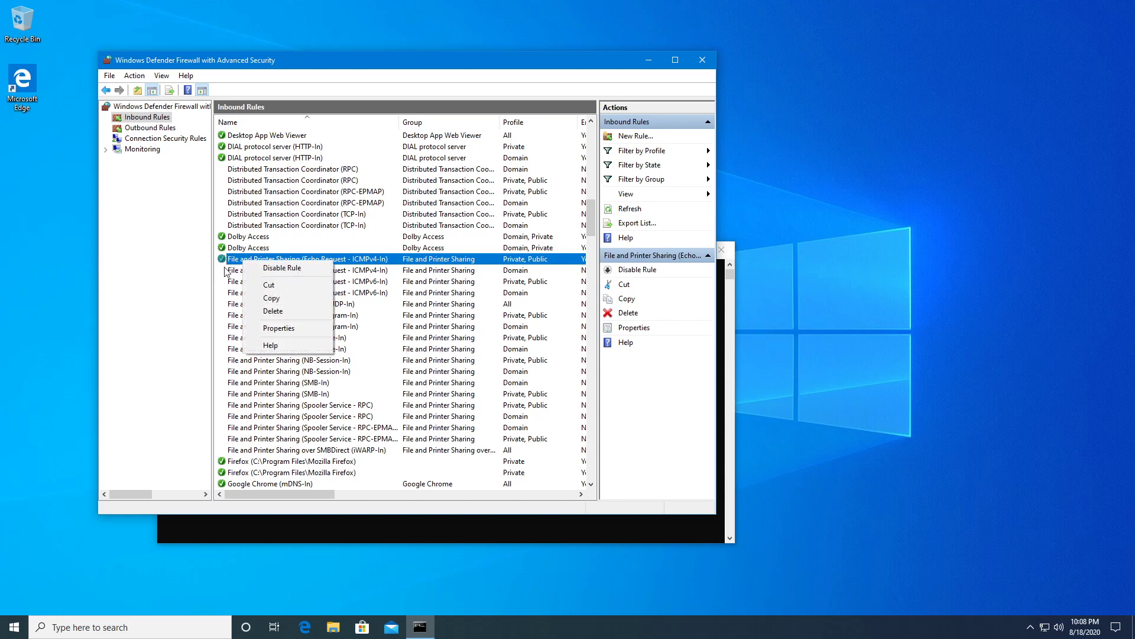
pyautogui.click(361, 261)
# Close the firewall console and both Command Prompt windows.
pyautogui.click(712, 66)
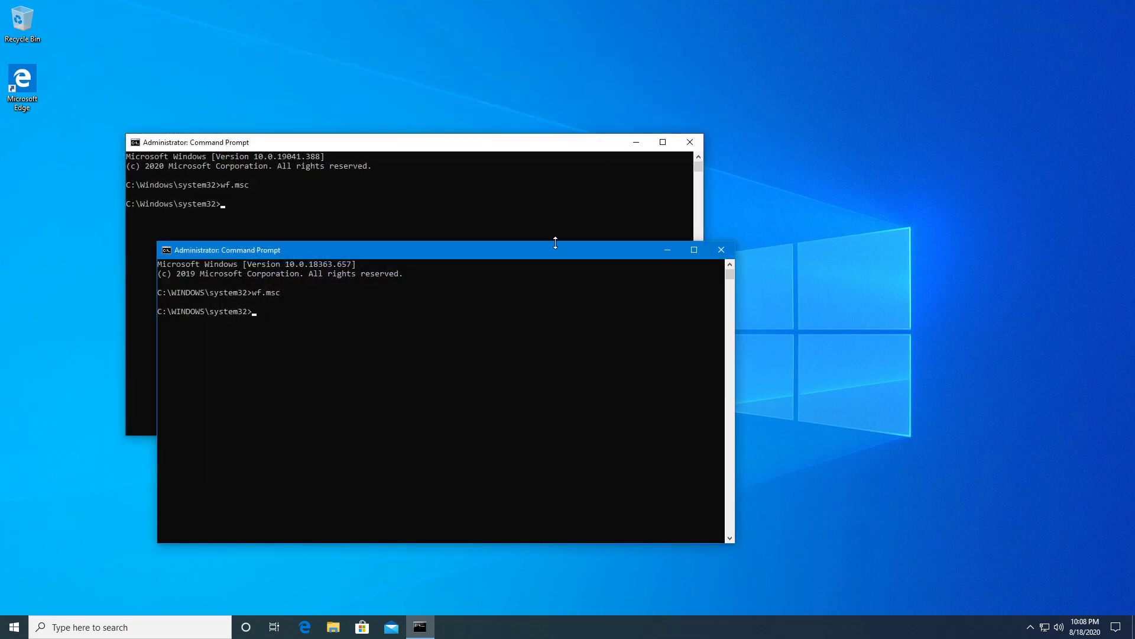
pyautogui.click(721, 250)
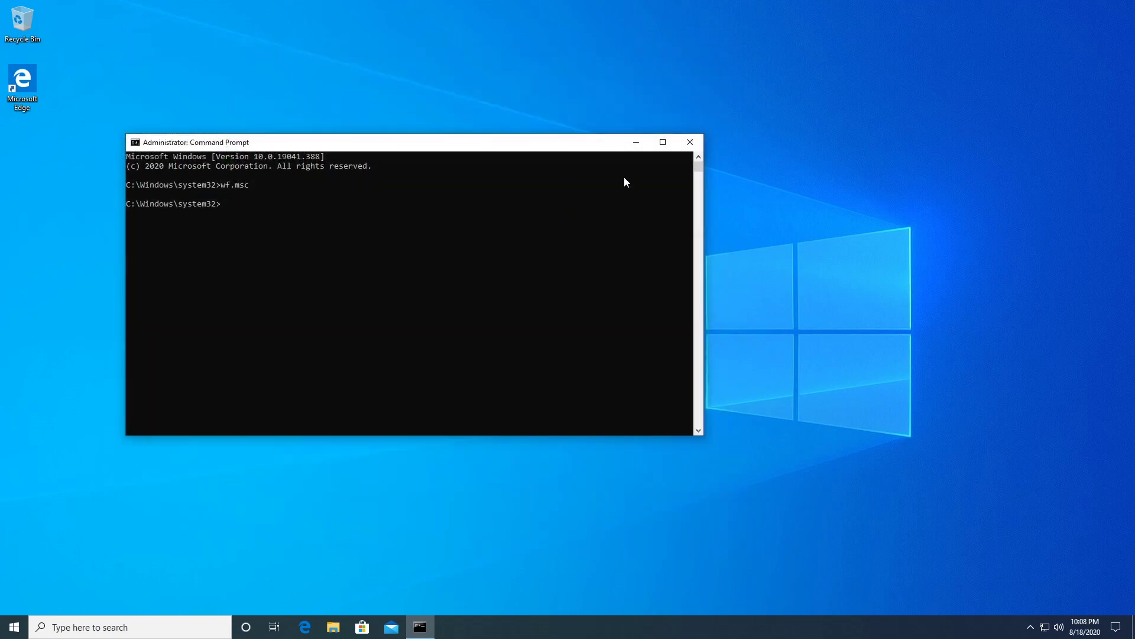
pyautogui.click(691, 145)
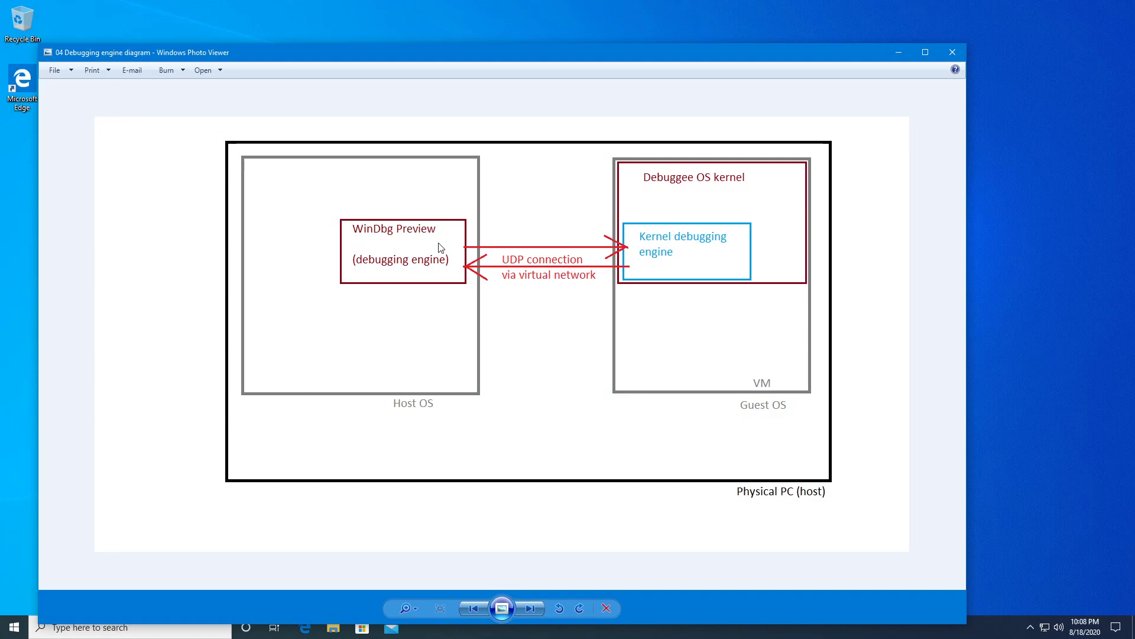
pyautogui.click(954, 53)
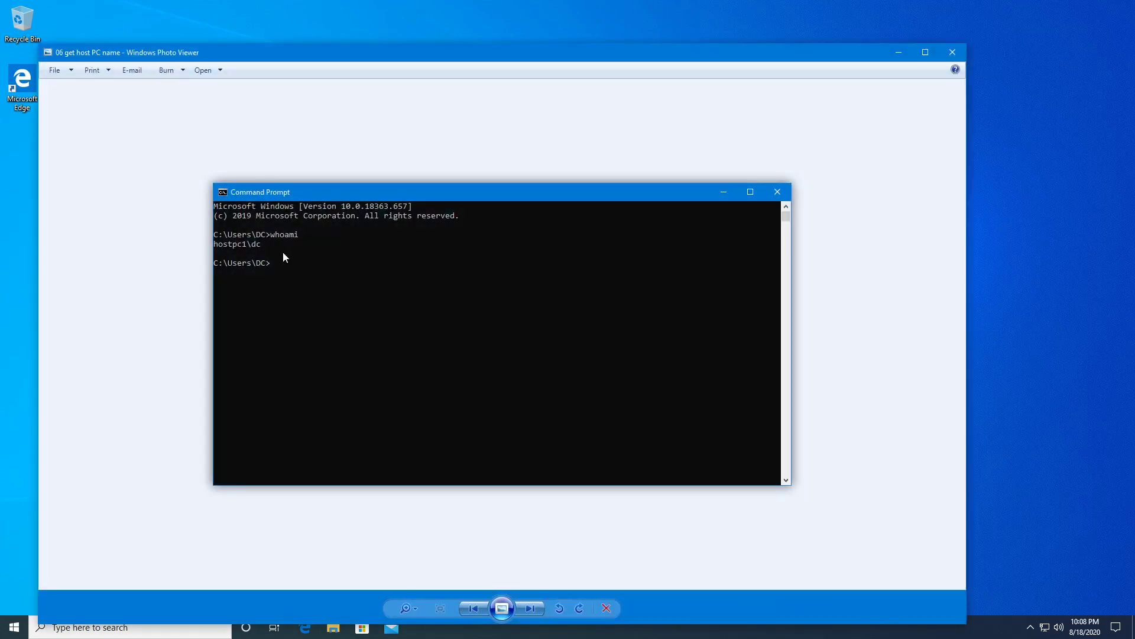
pyautogui.scroll(2, 261, 246)
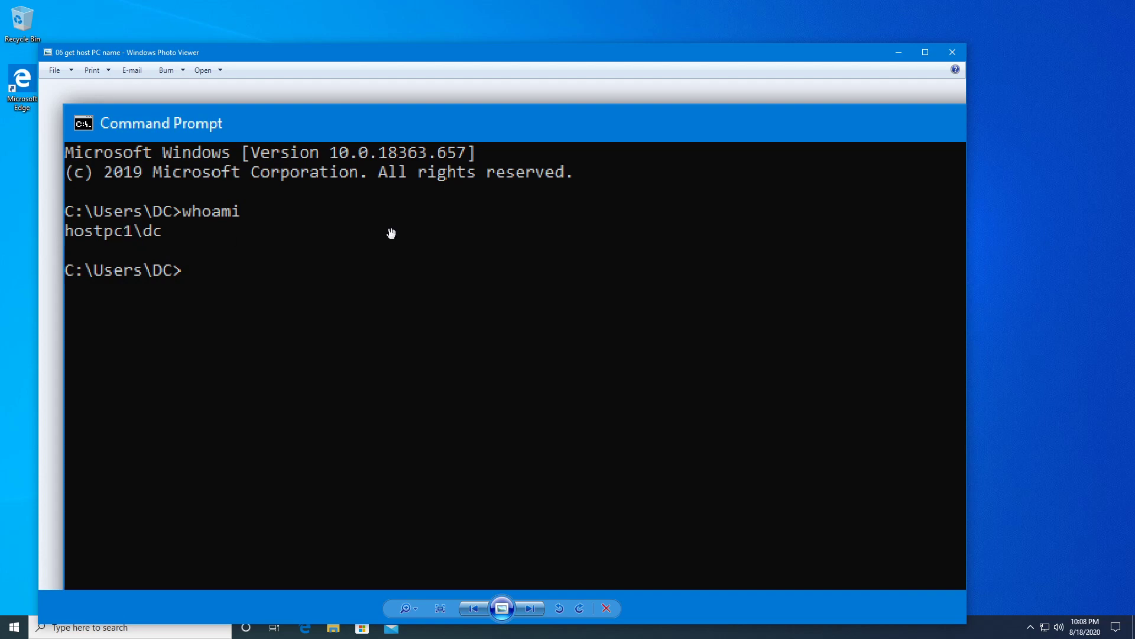
pyautogui.click(955, 52)
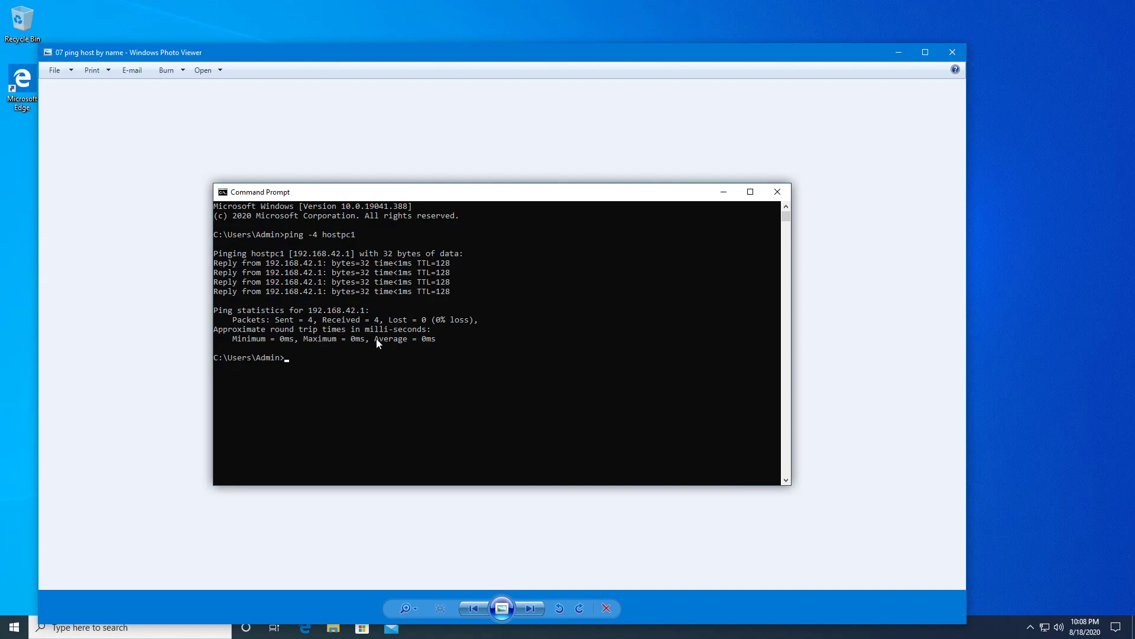
pyautogui.scroll(3, 390, 228)
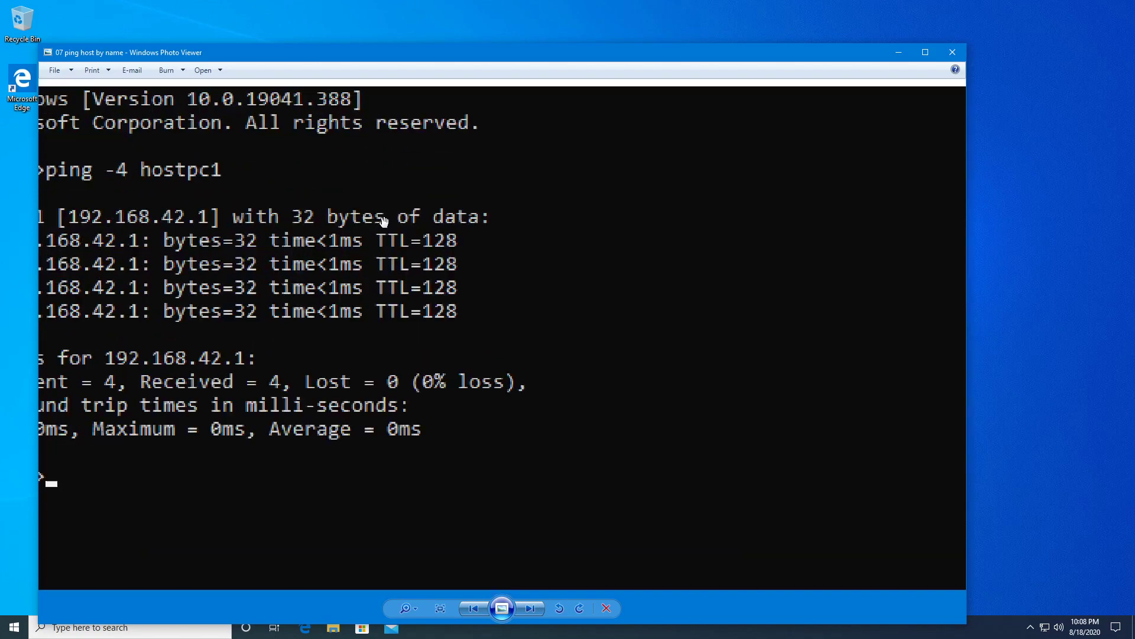
pyautogui.scroll(-3, 383, 220)
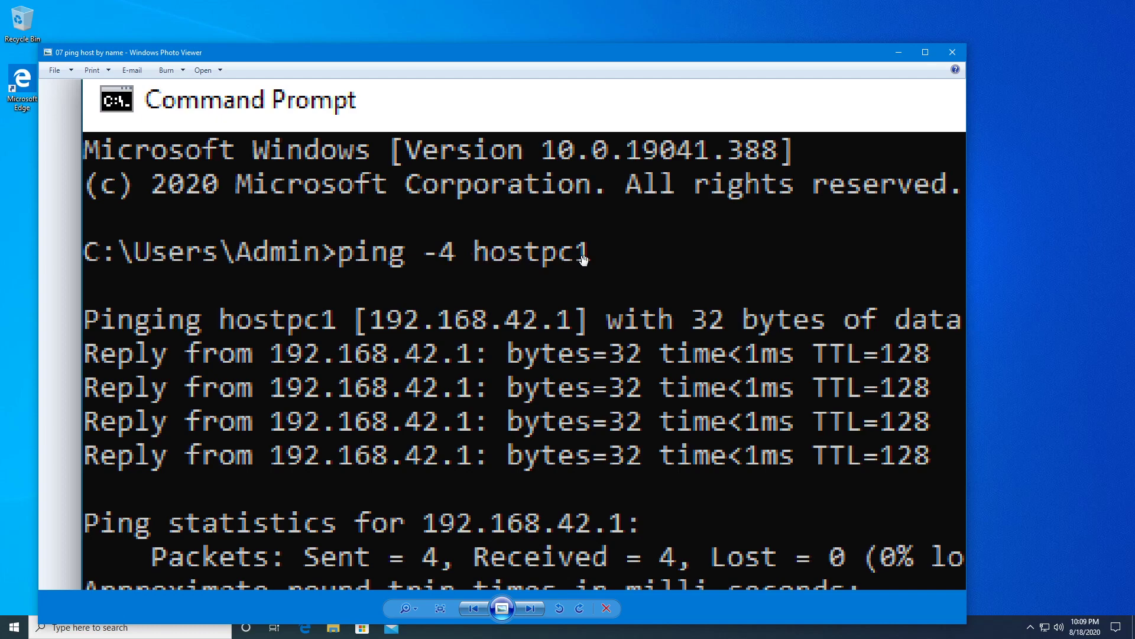
pyautogui.scroll(-3, 541, 257)
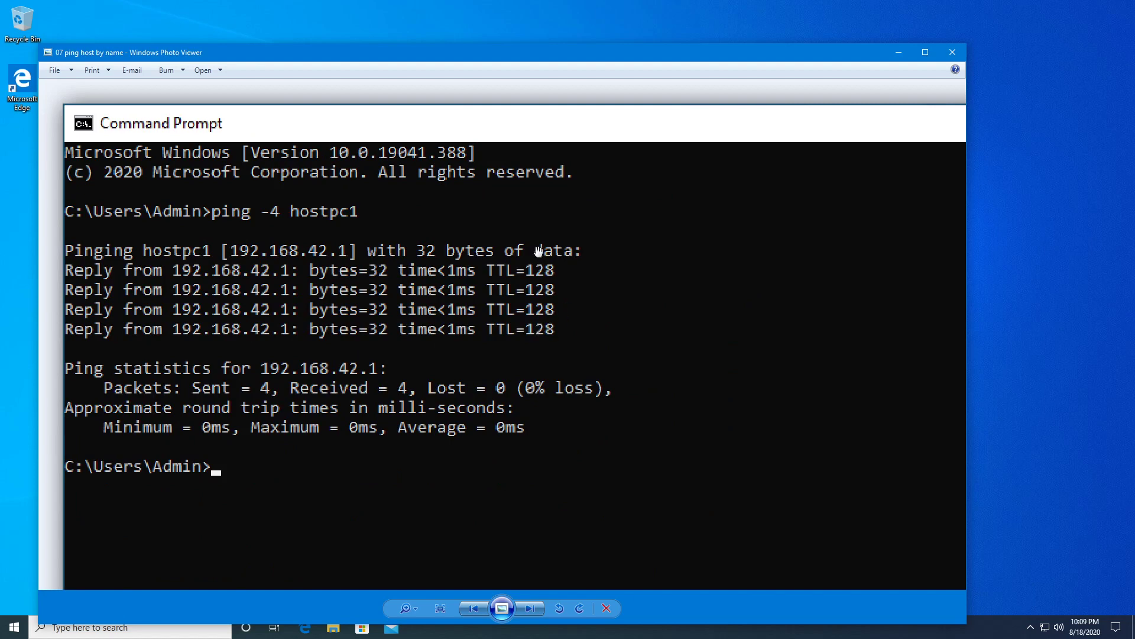
pyautogui.click(956, 59)
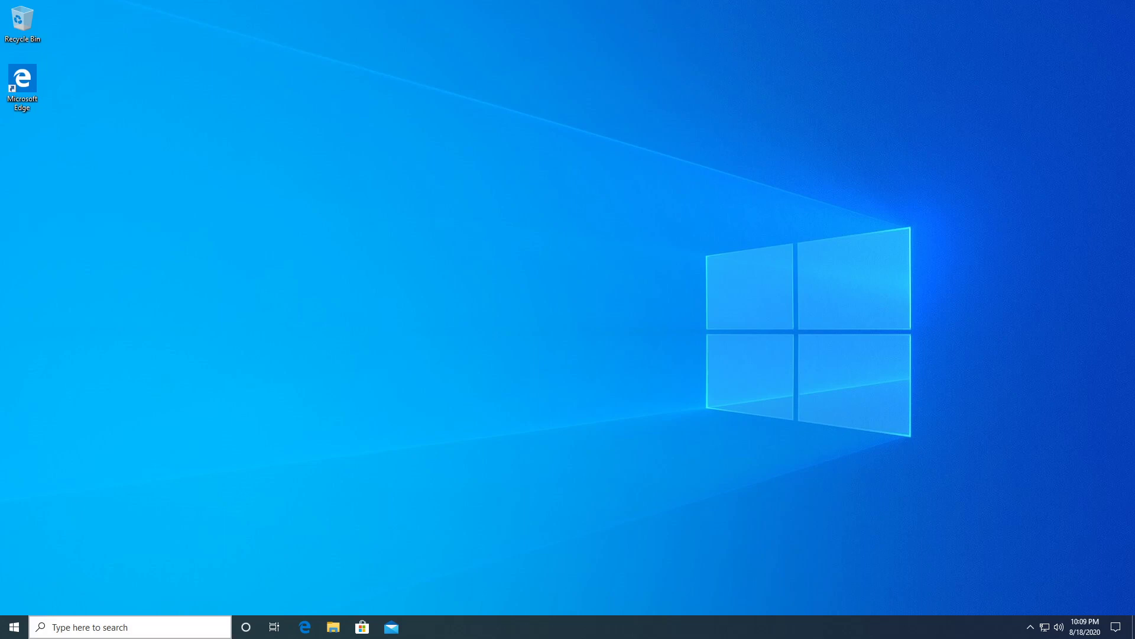
# Open Command Prompt and ping -4 the host, receiving four replies from 192.168.42.1 with 0% loss.
pyautogui.click(119, 627)
pyautogui.write('cmd')
pyautogui.press('Return')
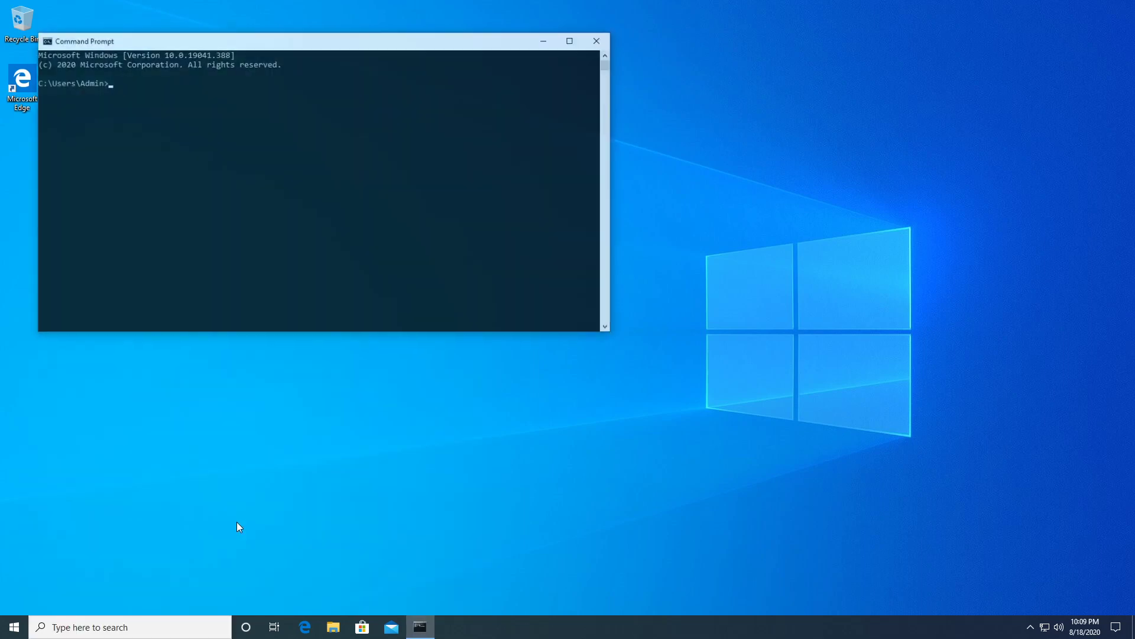
pyautogui.moveTo(286, 49); pyautogui.dragTo(358, 148)
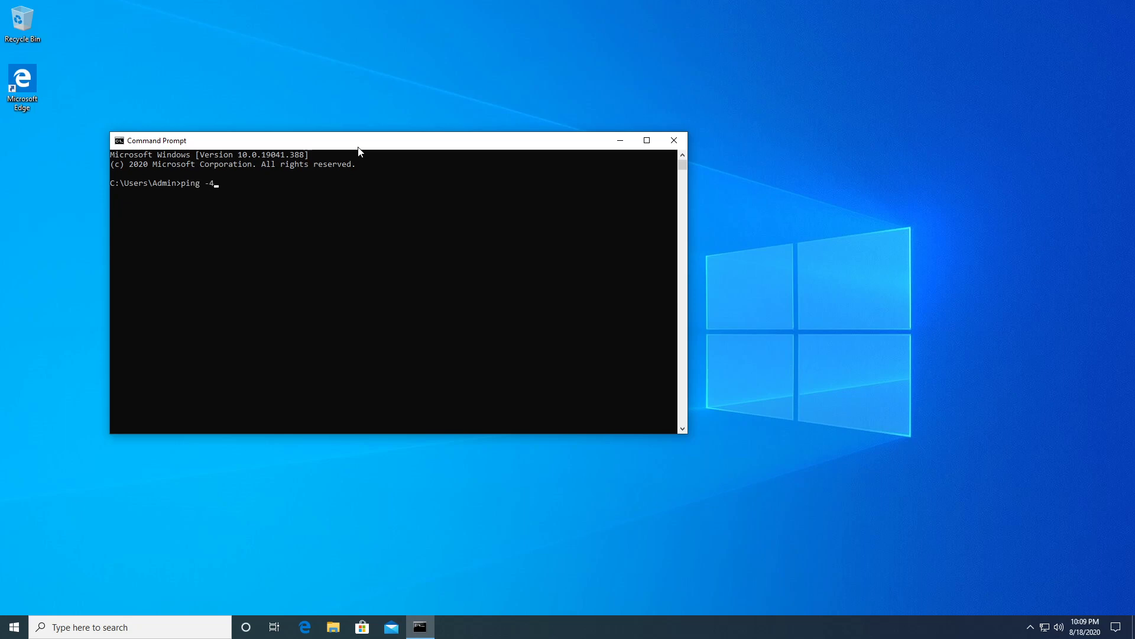
pyautogui.press('Return')
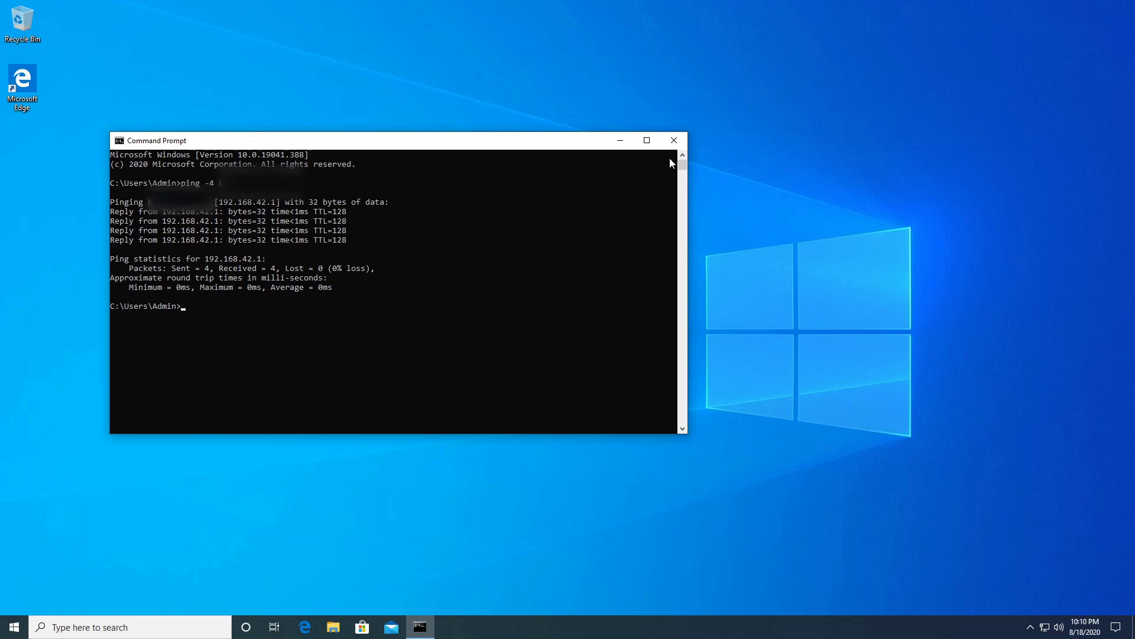
# Close Command Prompt and zoom the text of the Windows SDK download note.
pyautogui.click(682, 138)
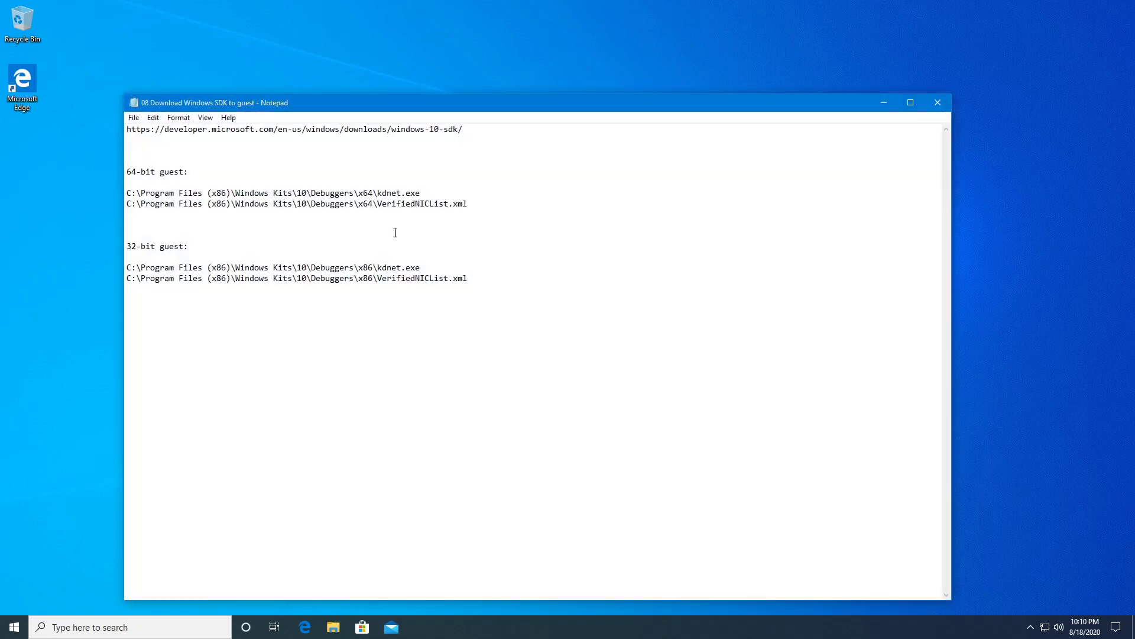
pyautogui.scroll(9, 397, 229)
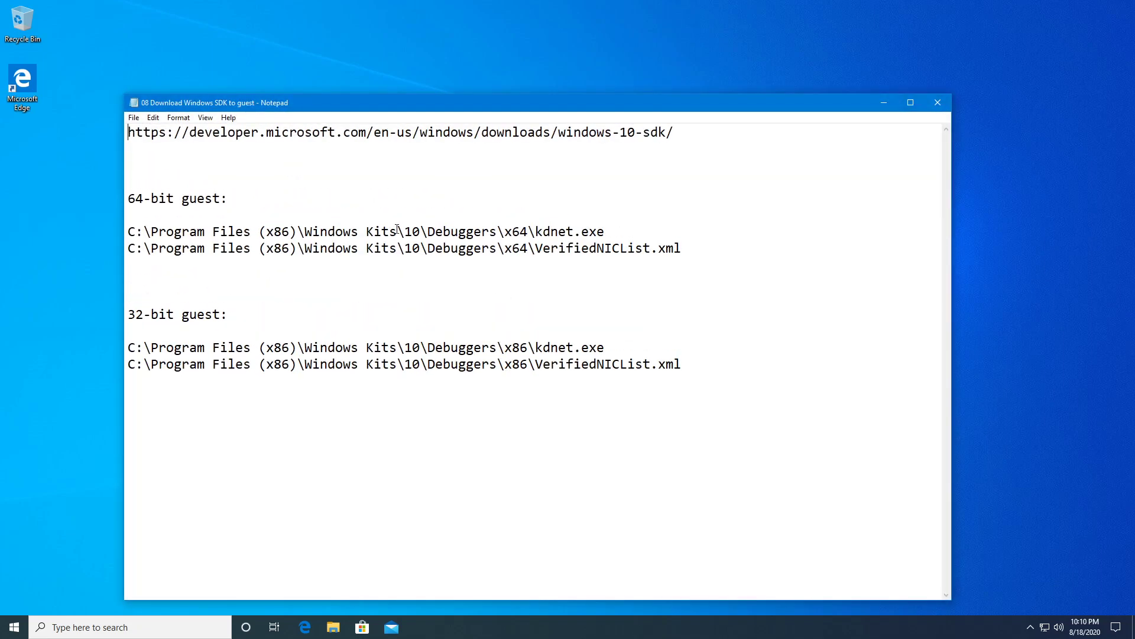
pyautogui.scroll(4, 397, 228)
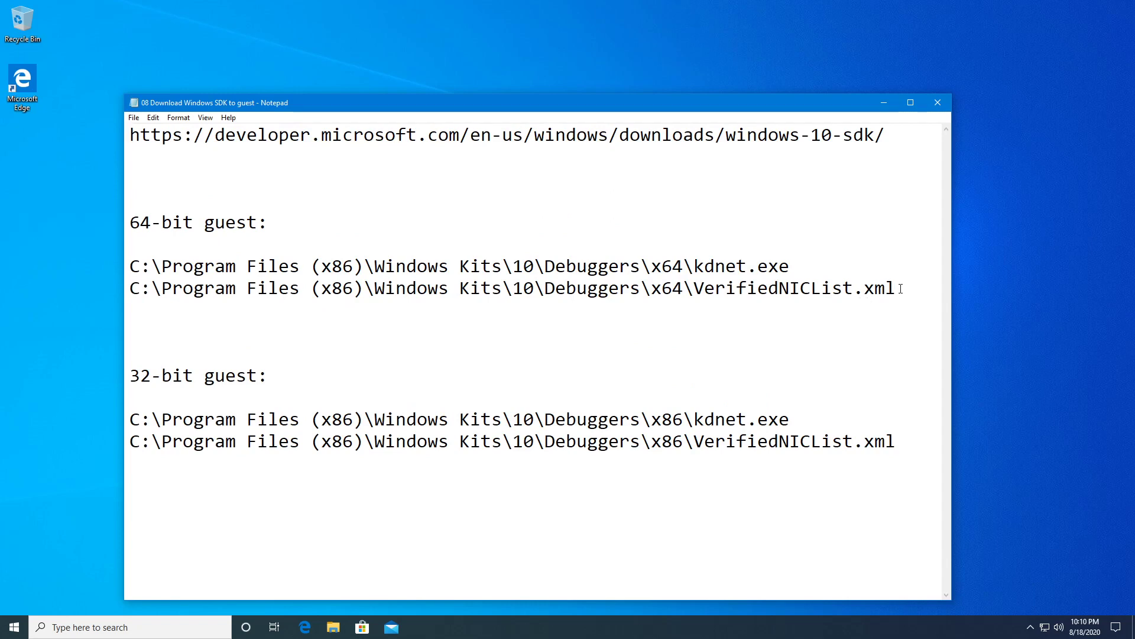
# Highlight the 64-bit kdnet.exe and VerifiedNICList.xml path lines, then switch to an empty desktop.
pyautogui.moveTo(898, 289); pyautogui.dragTo(128, 263)
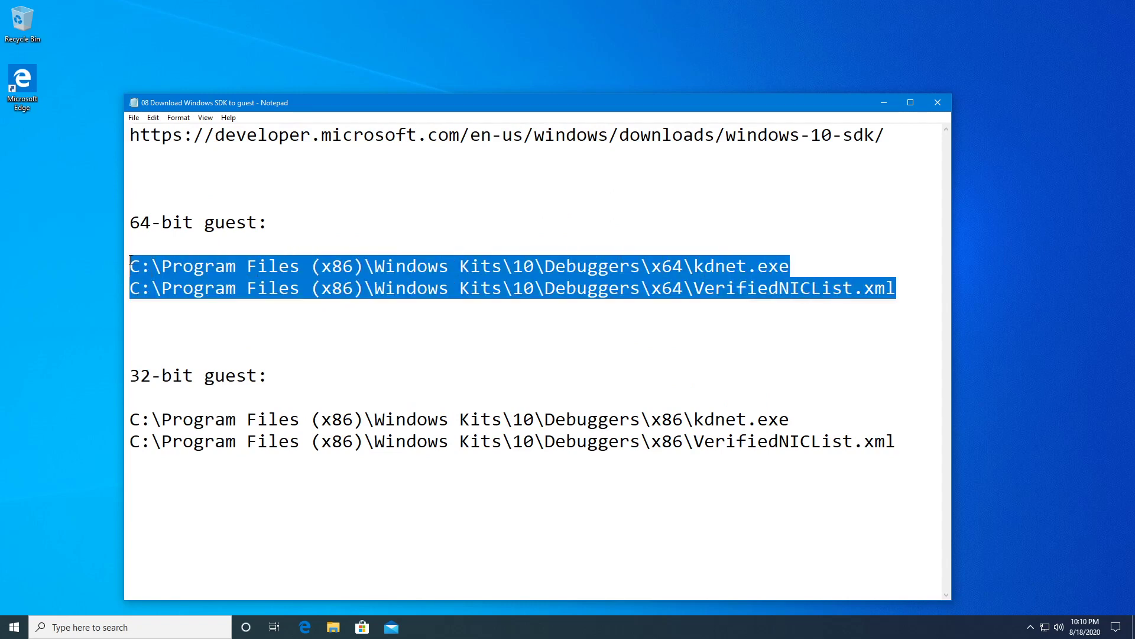
pyautogui.click(268, 288)
pyautogui.moveTo(189, 222); pyautogui.dragTo(128, 223)
pyautogui.click(245, 267)
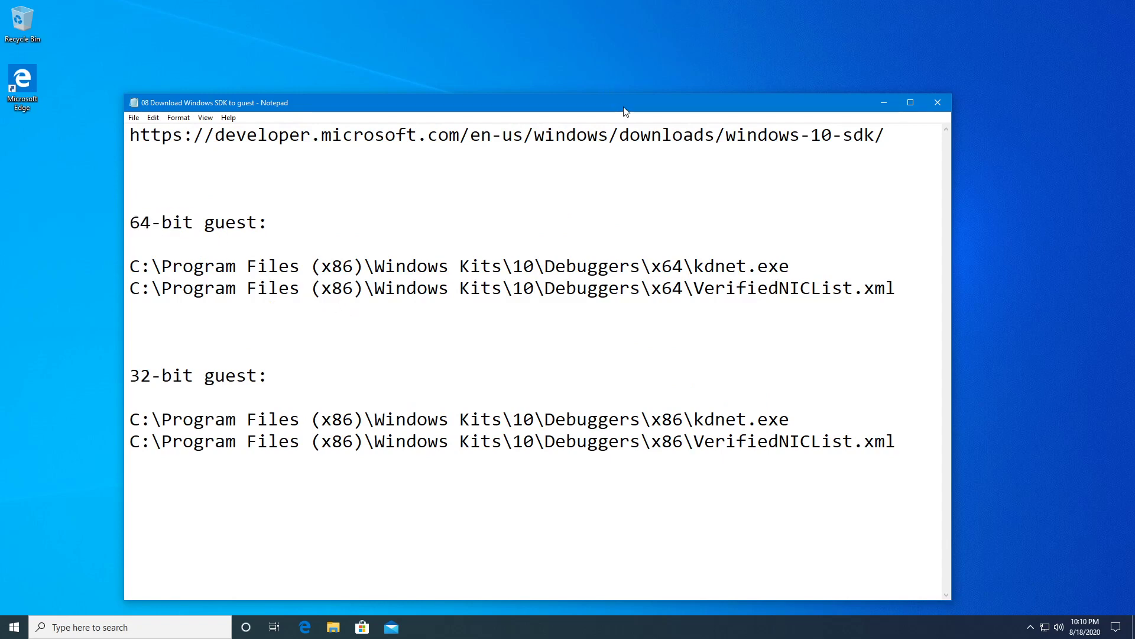
pyautogui.press('ctrl+super+Right')
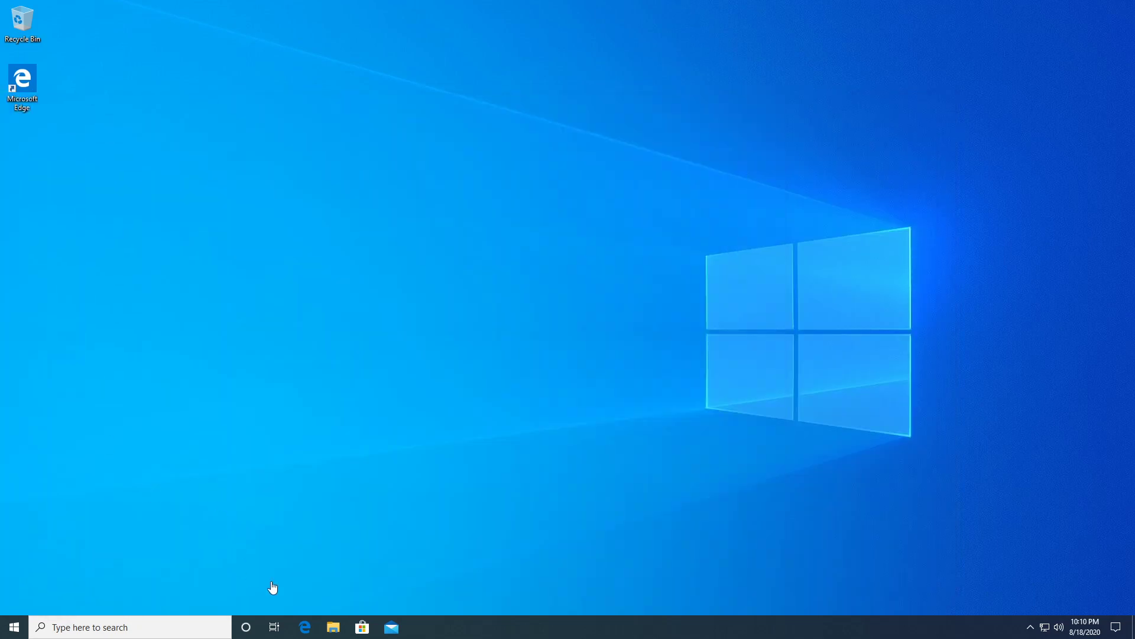
# Check This PC's Properties in File Explorer to confirm a 64-bit system type, then close both windows.
pyautogui.click(333, 627)
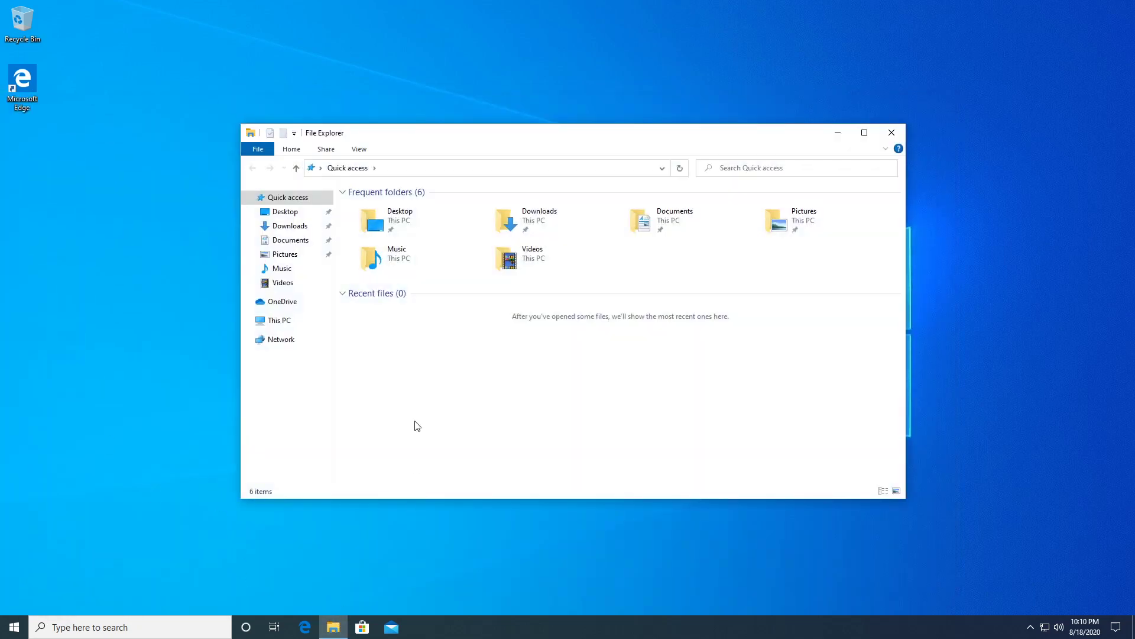
pyautogui.rightClick(278, 321)
pyautogui.click(314, 476)
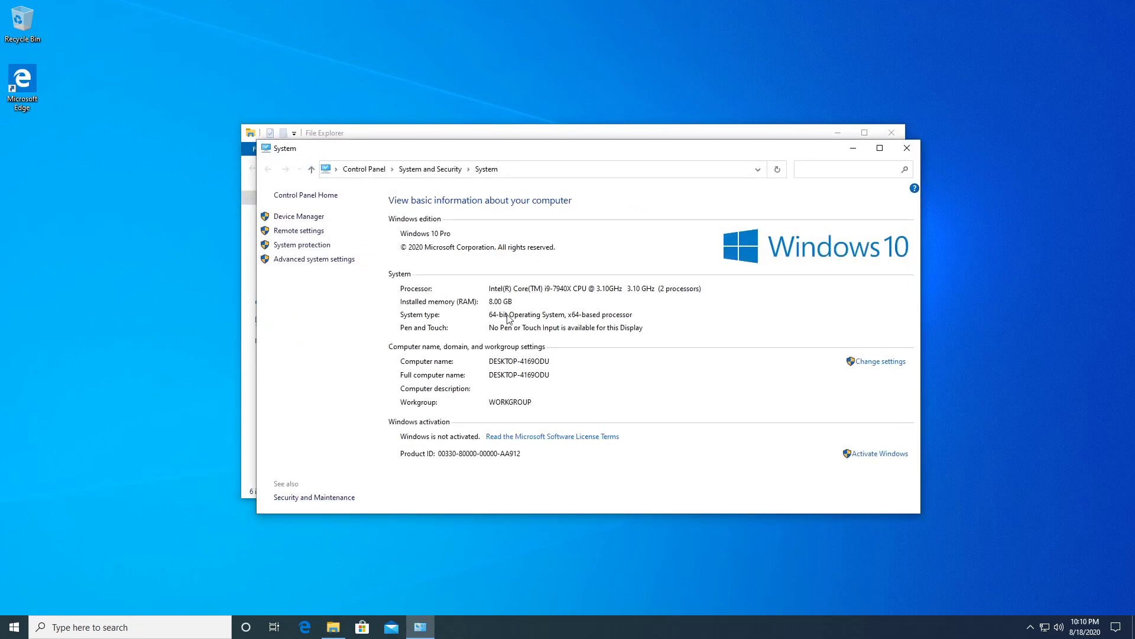
pyautogui.click(909, 150)
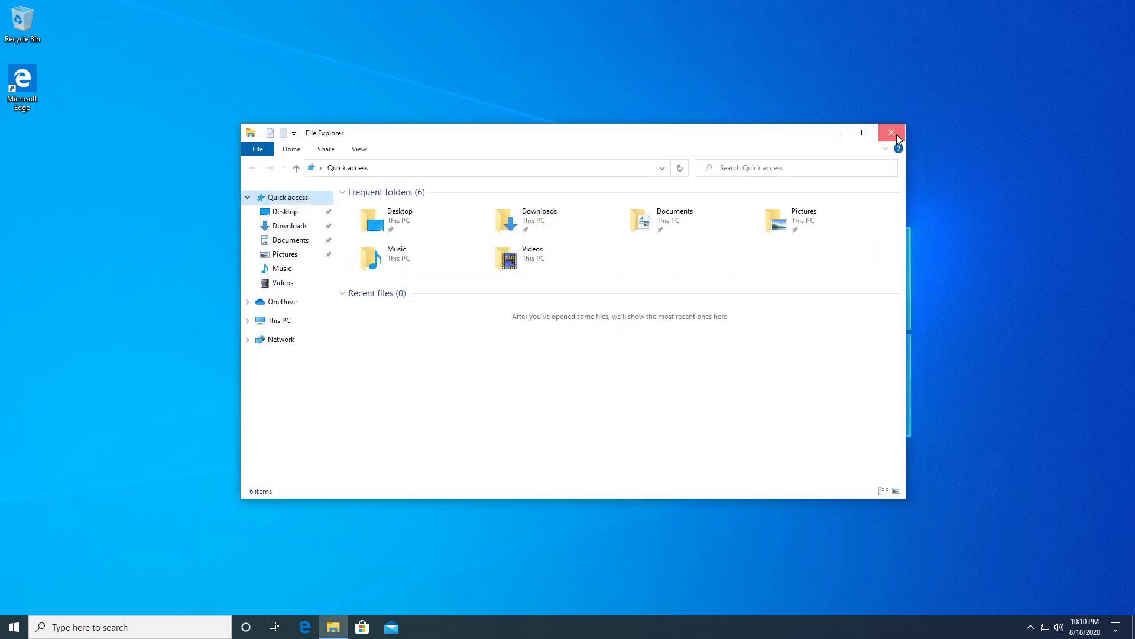
pyautogui.click(891, 133)
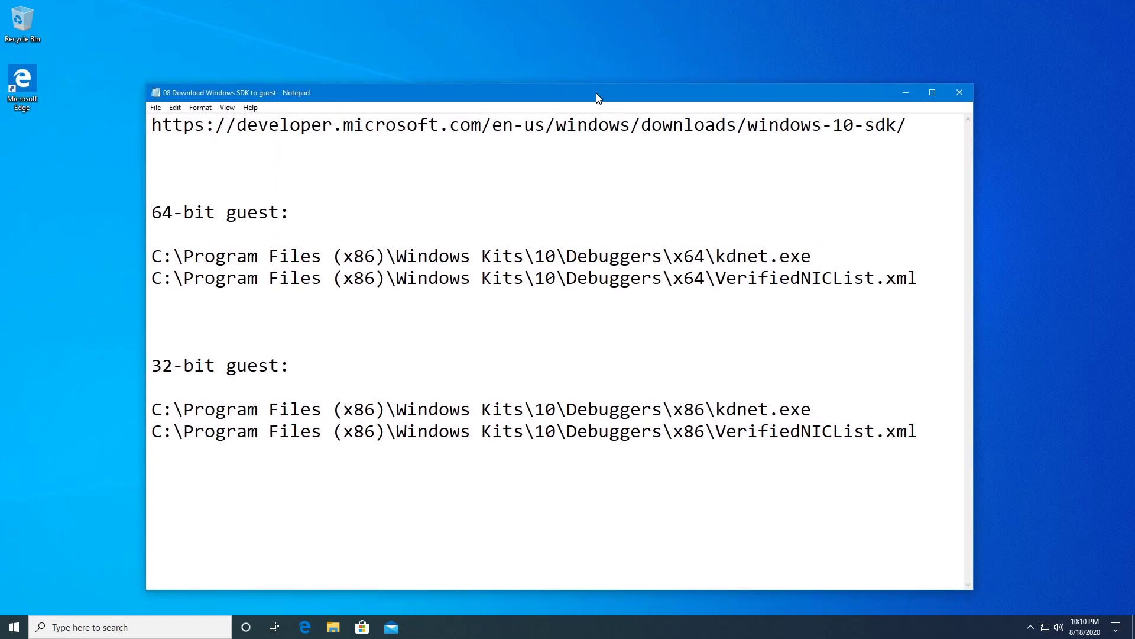
# Copy the full Windows 10 SDK download URL from the first line of the Notepad note.
pyautogui.moveTo(918, 278); pyautogui.dragTo(152, 255)
pyautogui.click(718, 260)
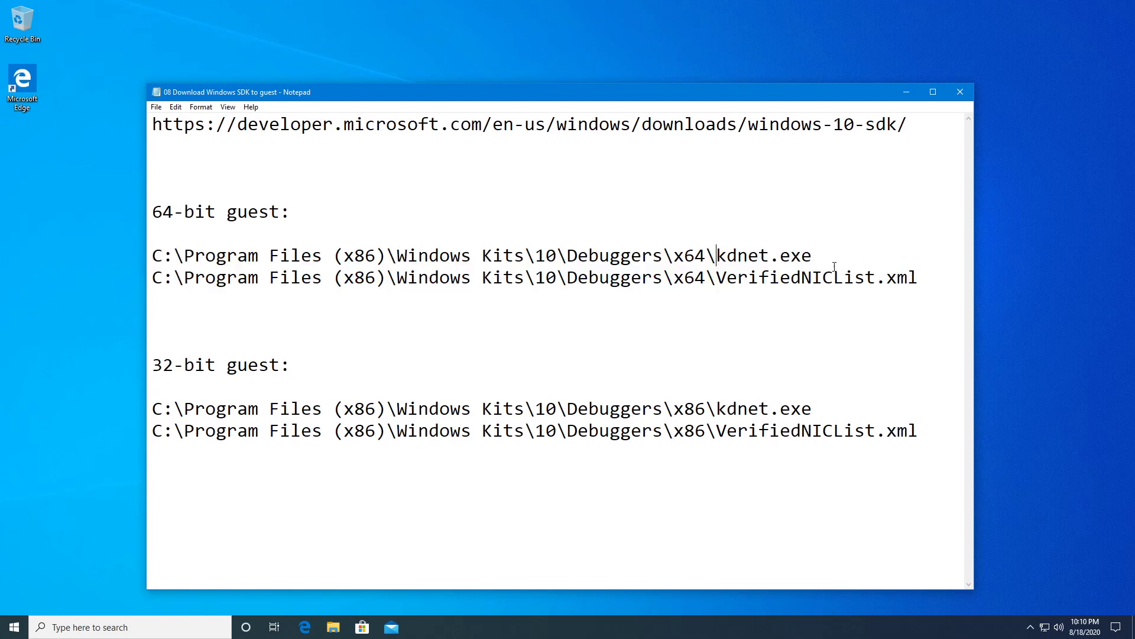
pyautogui.moveTo(821, 259); pyautogui.dragTo(717, 256)
pyautogui.click(806, 197)
pyautogui.moveTo(910, 125); pyautogui.dragTo(147, 115)
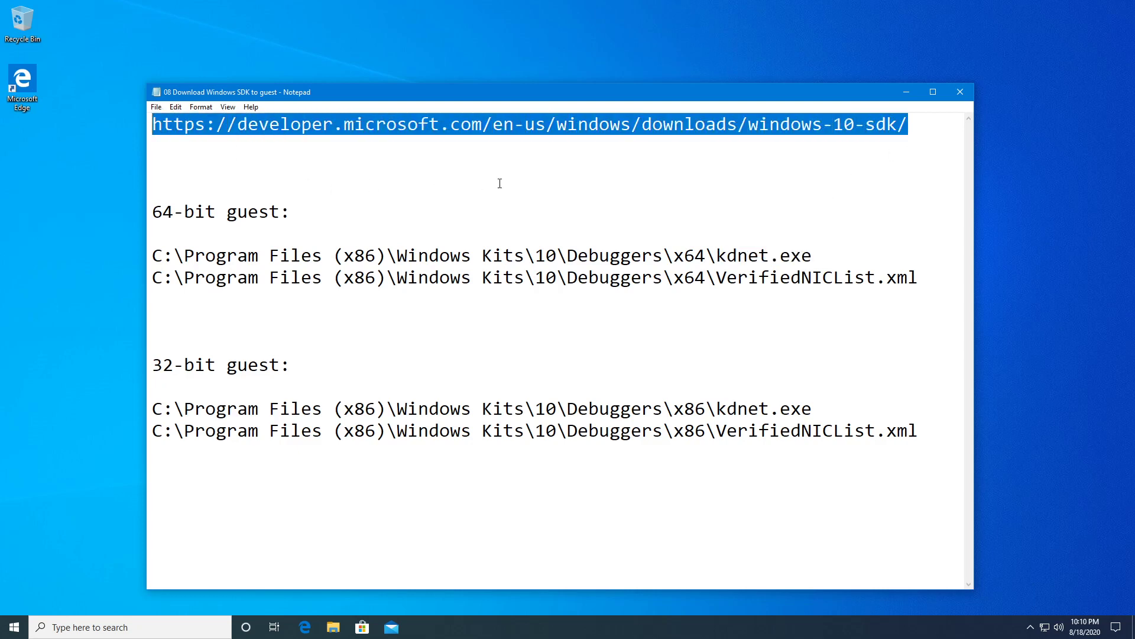
pyautogui.rightClick(529, 125)
pyautogui.click(557, 160)
# Minimize the notes, then download and run winsdksetup.exe from the Windows 10 SDK page in Edge.
pyautogui.click(910, 91)
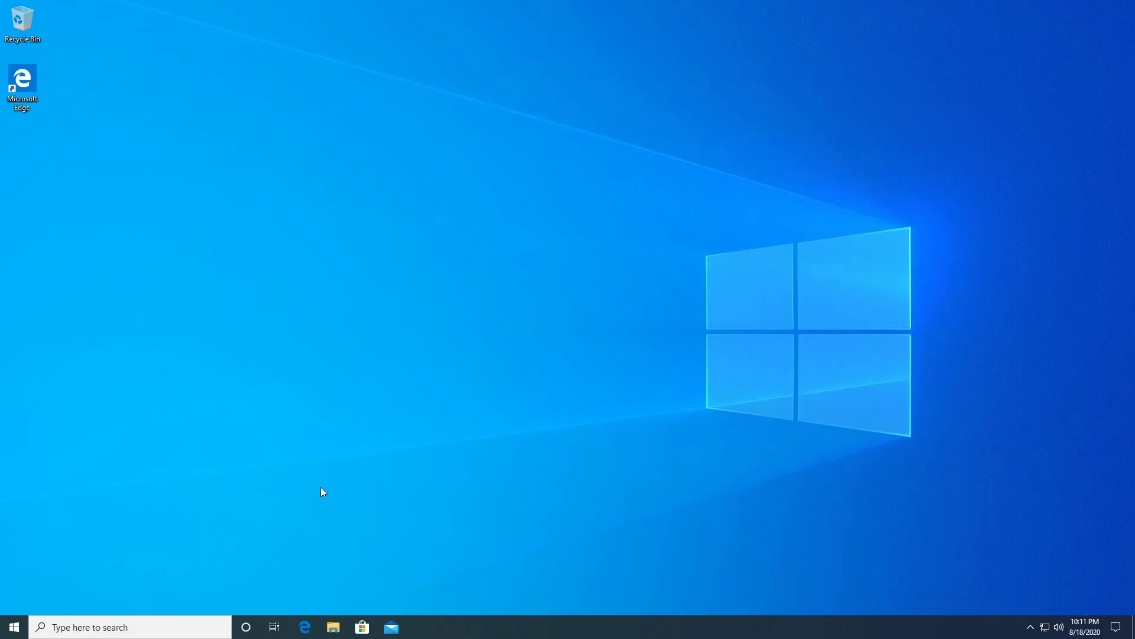
pyautogui.click(310, 634)
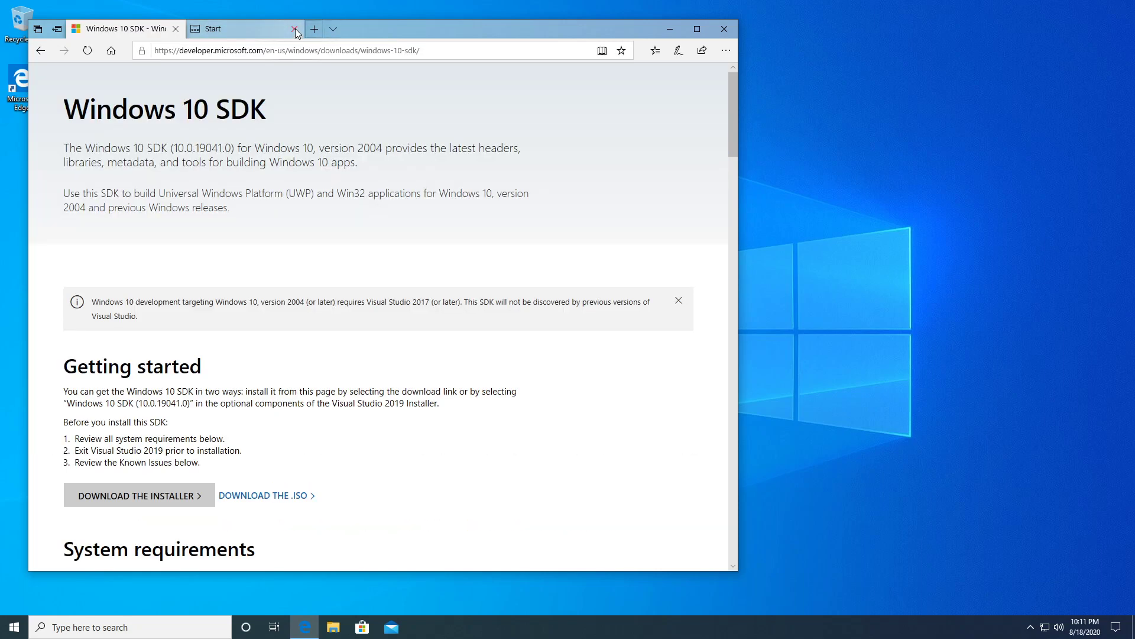
pyautogui.click(296, 29)
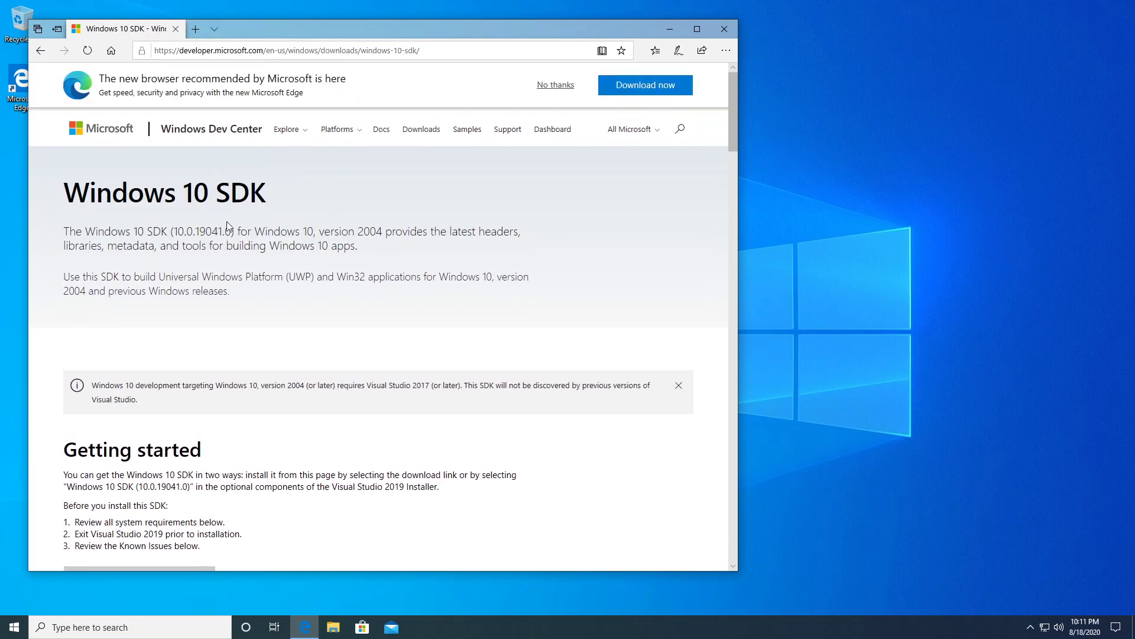
pyautogui.scroll(-4, 281, 200)
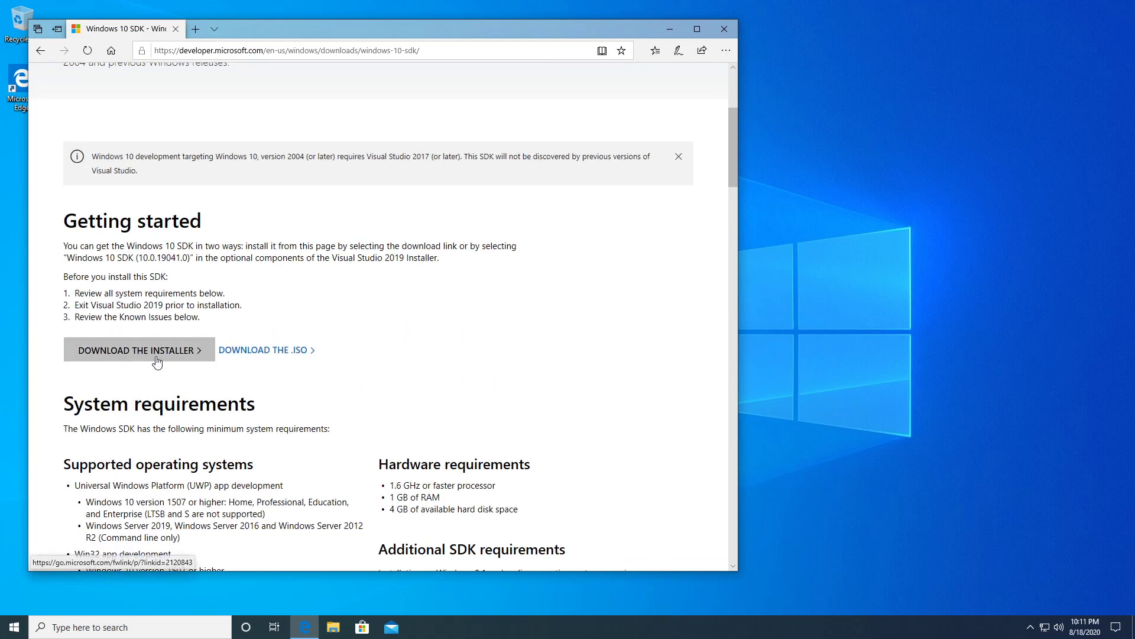
pyautogui.click(157, 355)
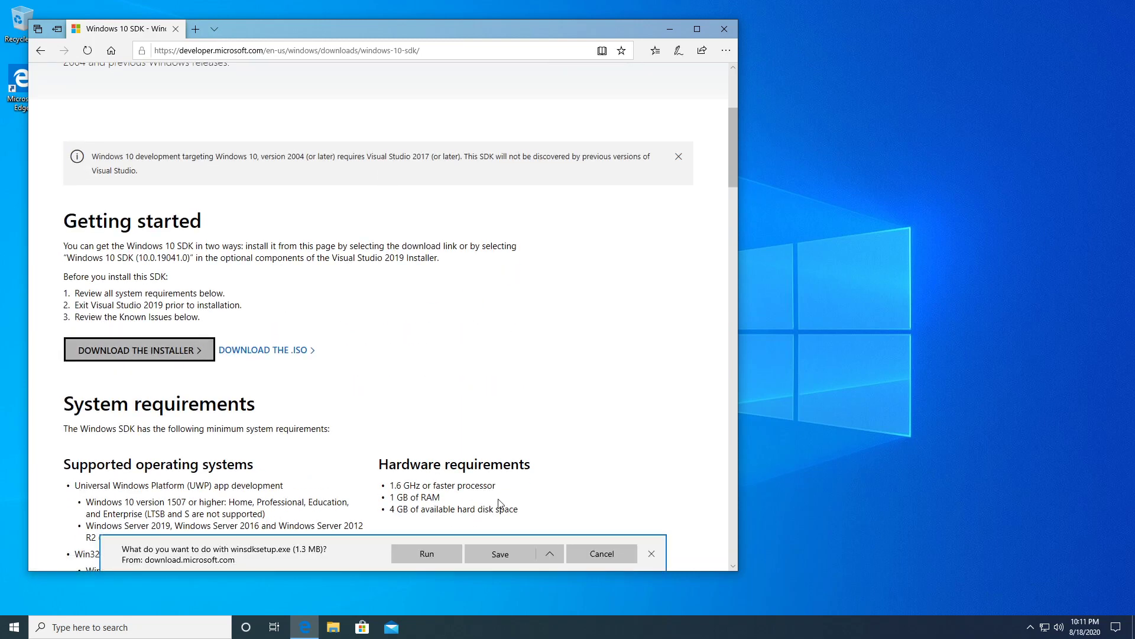
pyautogui.click(448, 546)
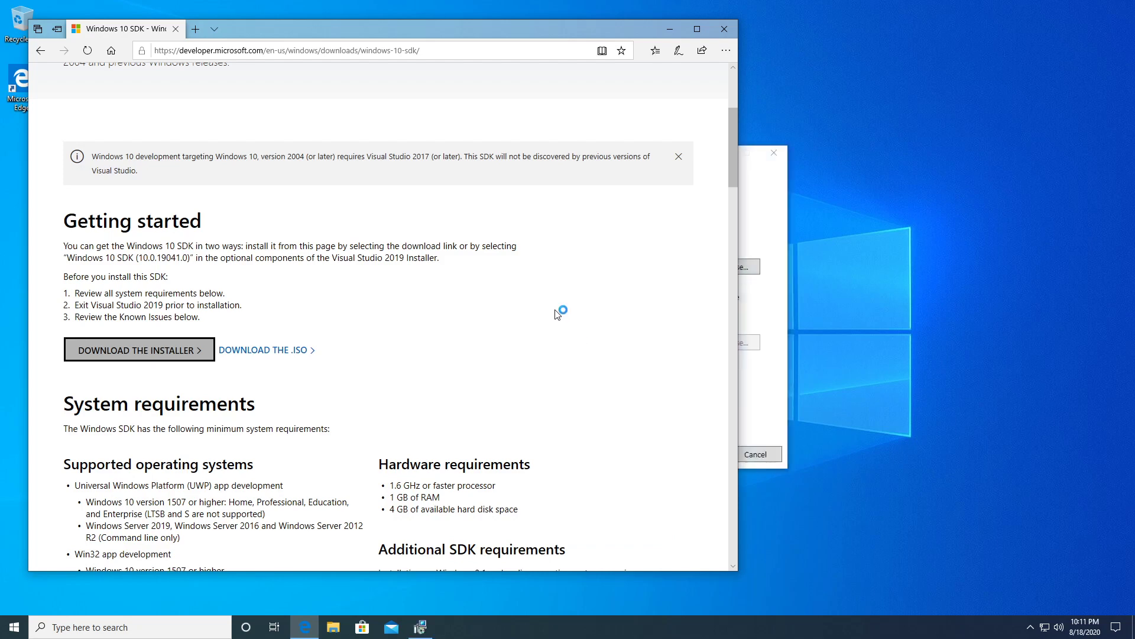
# Close Edge and proceed through setup with the default location, no usage data, and licence accepted.
pyautogui.click(732, 27)
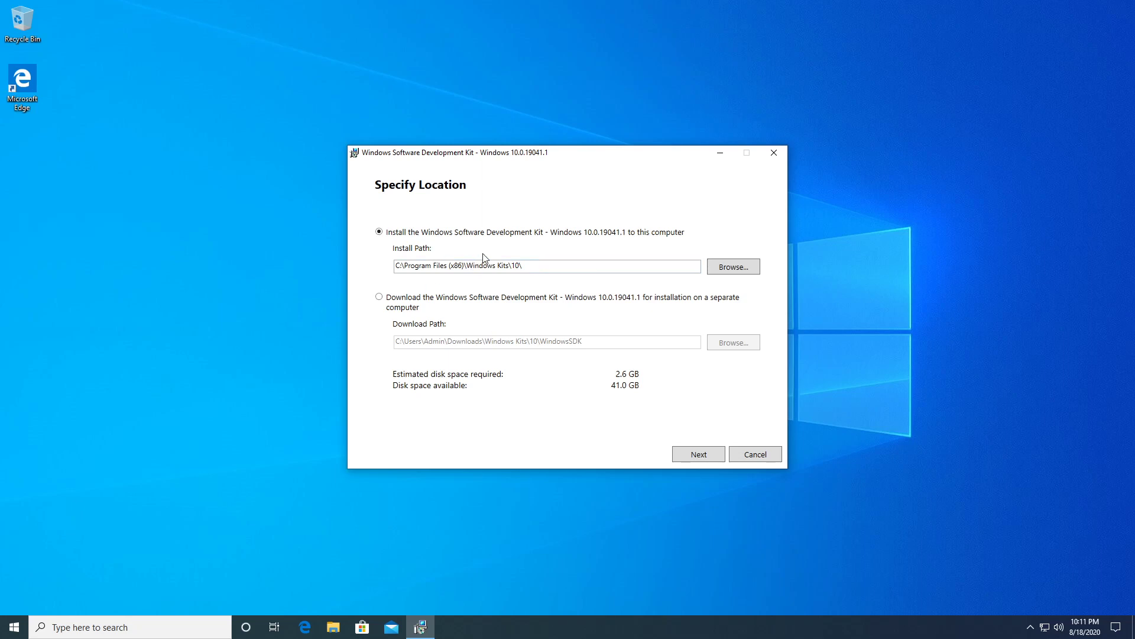
pyautogui.click(697, 457)
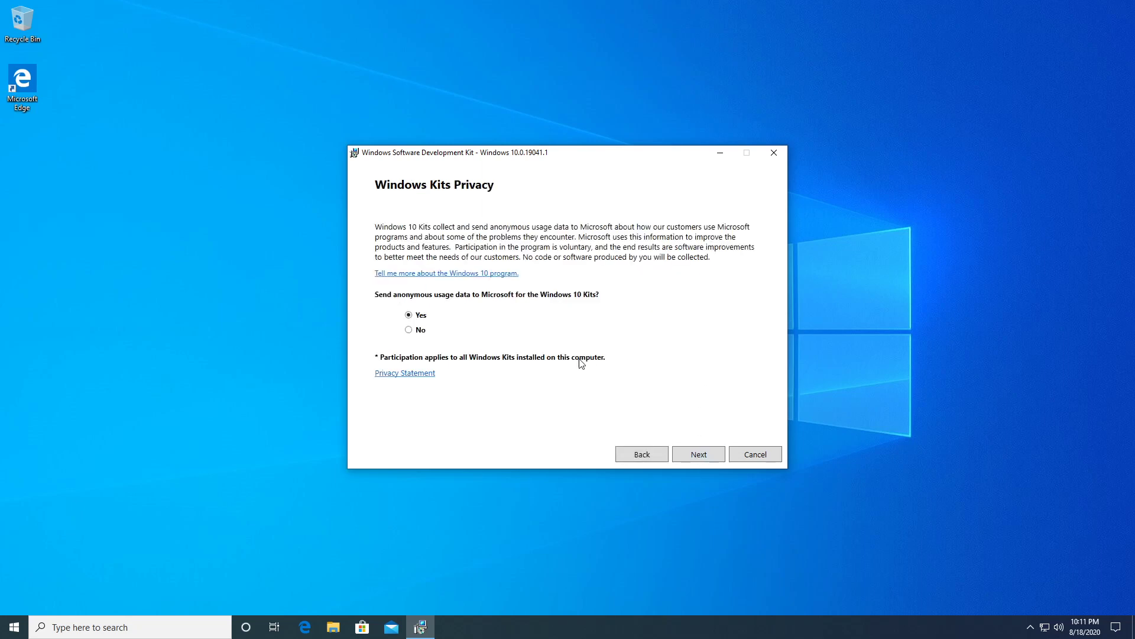
pyautogui.click(409, 330)
pyautogui.click(715, 453)
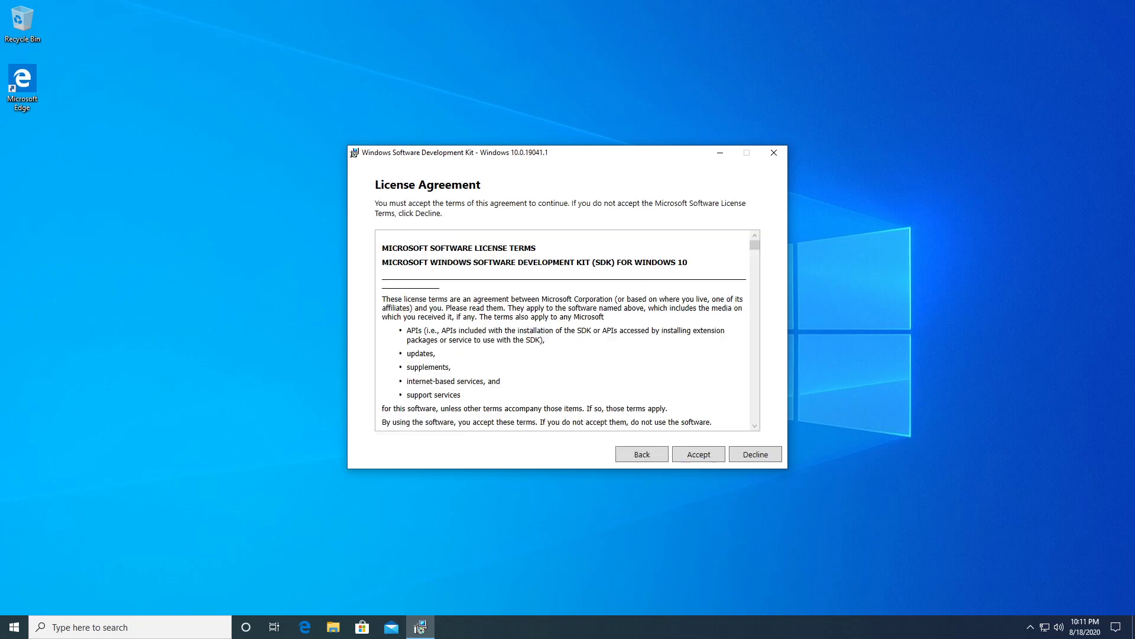
pyautogui.click(701, 456)
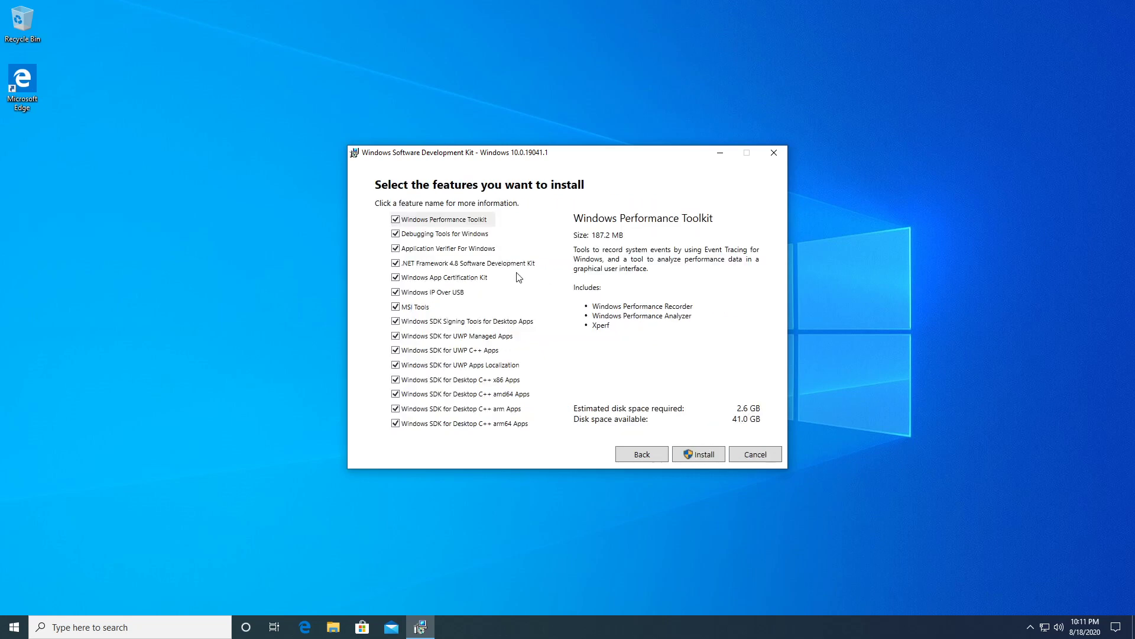
# Untick every SDK feature except Debugging Tools for Windows (449.3 MB).
pyautogui.click(395, 219)
pyautogui.click(396, 248)
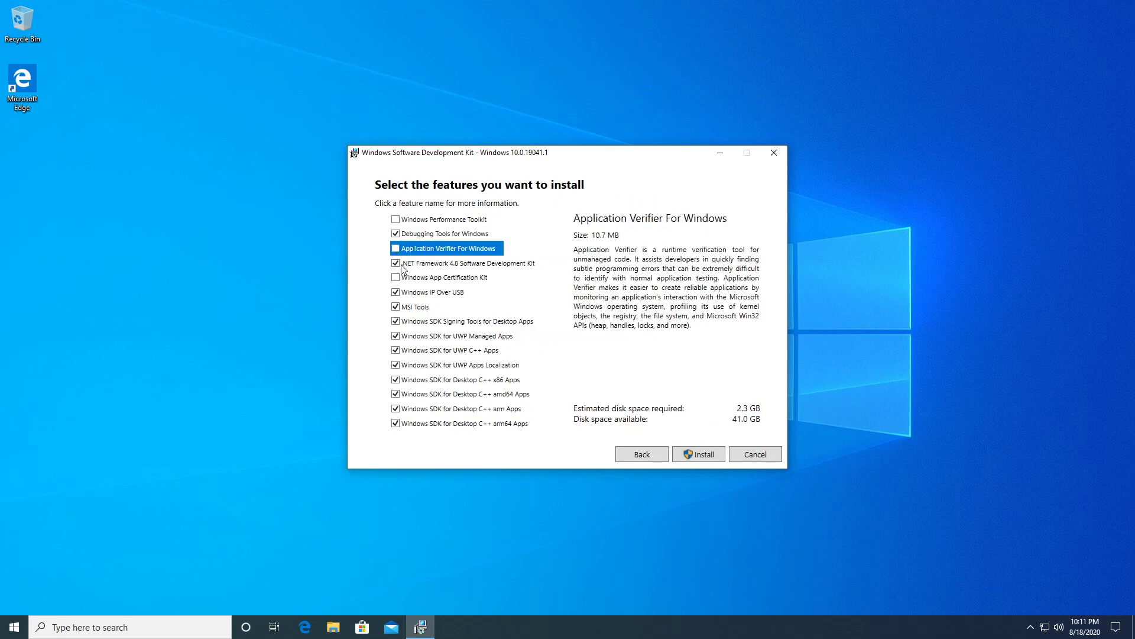
pyautogui.click(396, 263)
pyautogui.click(395, 292)
pyautogui.click(396, 307)
pyautogui.click(395, 321)
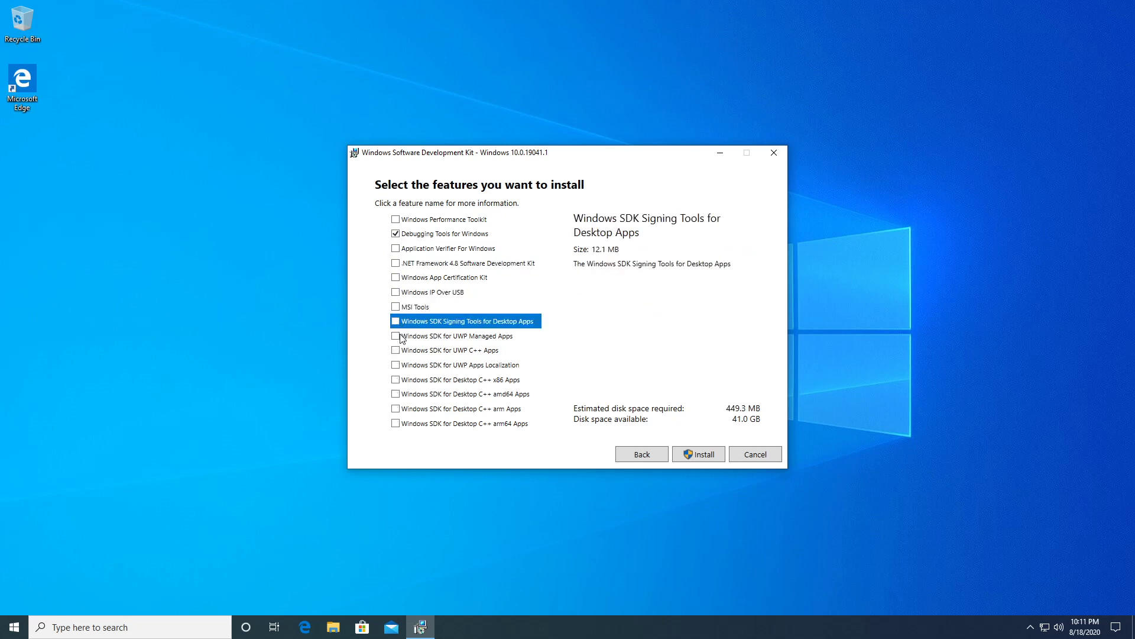
pyautogui.click(430, 235)
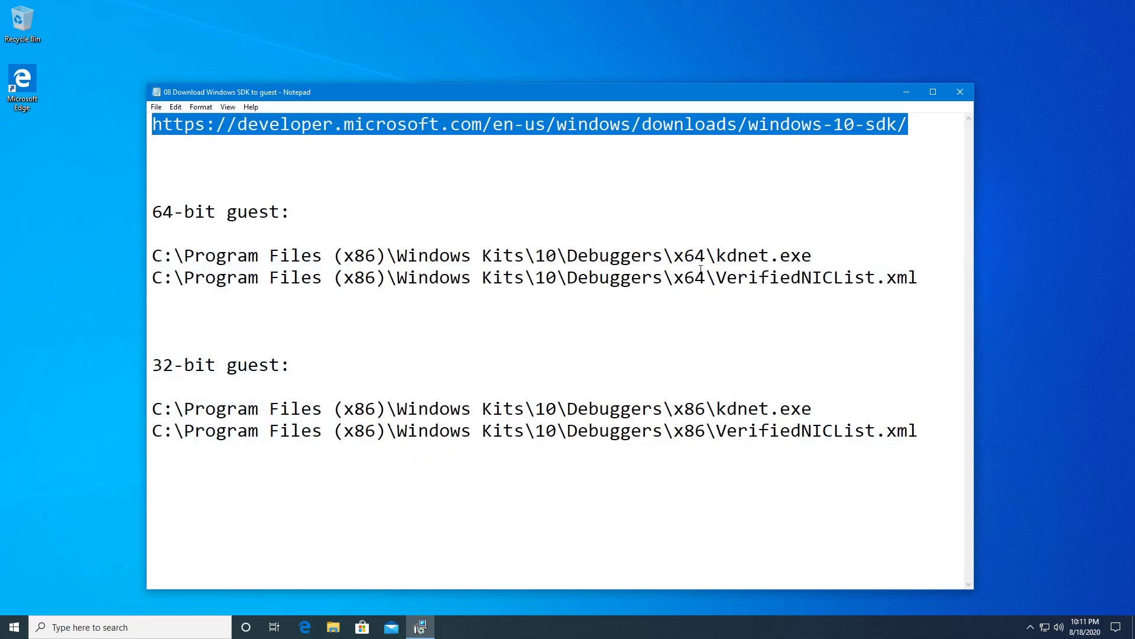
# Review the kdnet.exe and VerifiedNICList.xml paths in the notes, then close Notepad.
pyautogui.moveTo(926, 276); pyautogui.dragTo(204, 231)
pyautogui.click(204, 230)
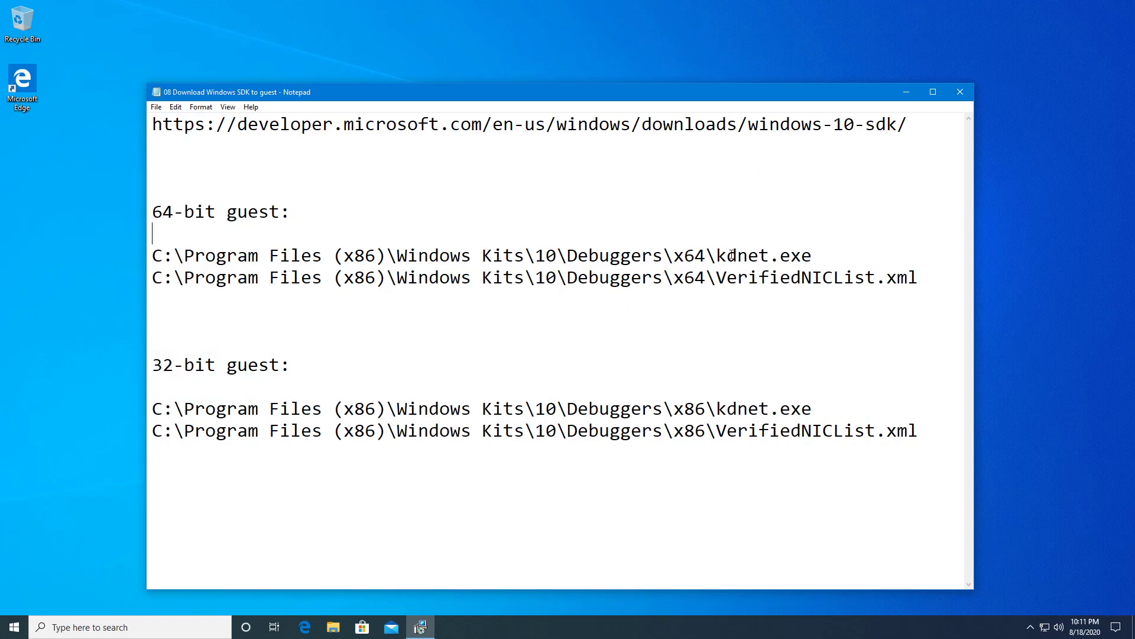
pyautogui.moveTo(717, 254); pyautogui.dragTo(826, 255)
pyautogui.moveTo(919, 278); pyautogui.dragTo(720, 282)
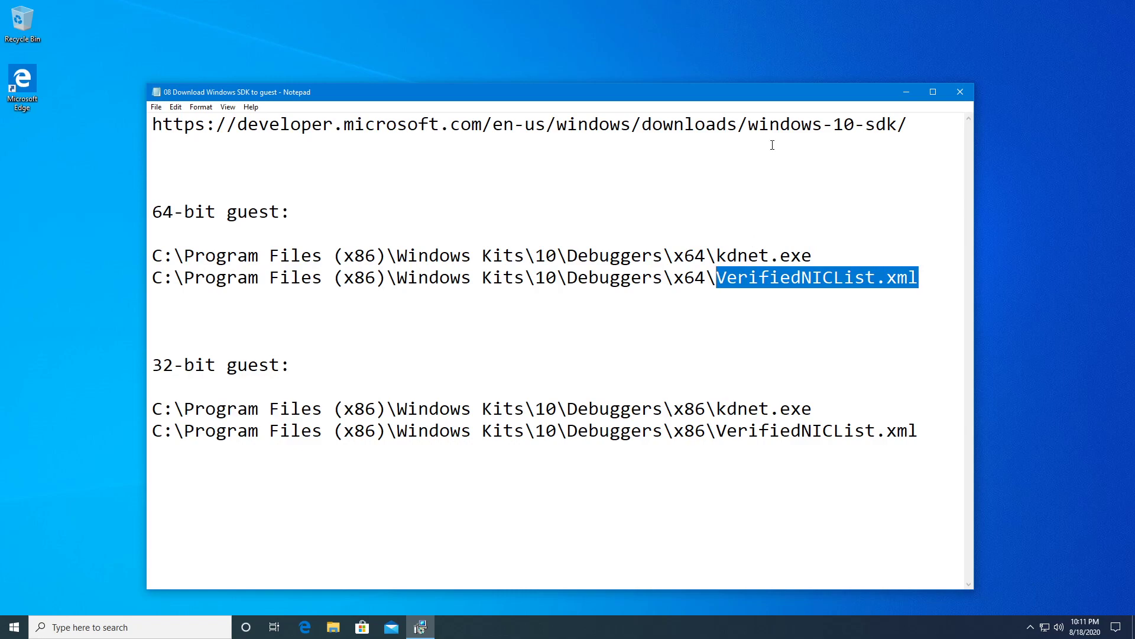
pyautogui.click(960, 91)
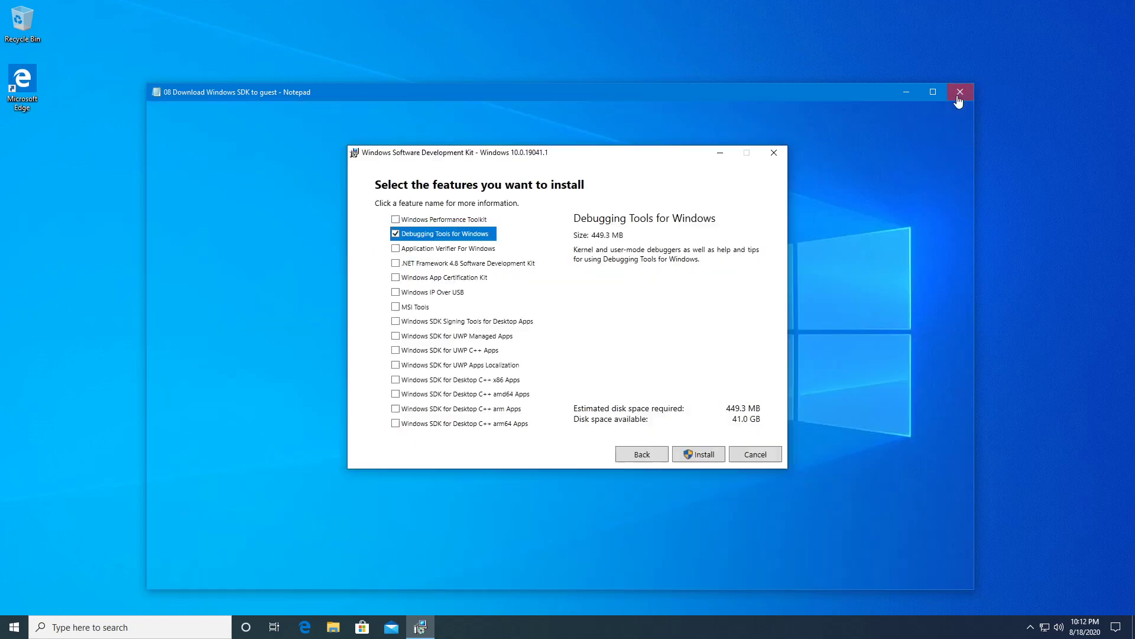
# Install Debugging Tools for Windows, approving the UAC prompt, and close the installer when finished.
pyautogui.click(703, 455)
pyautogui.click(475, 394)
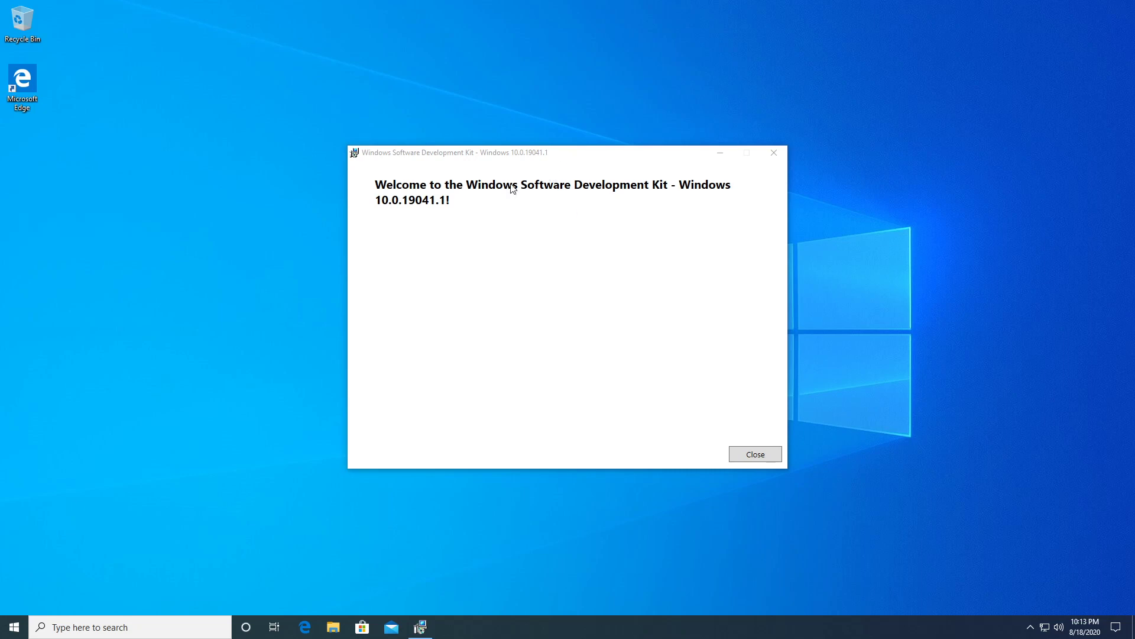
pyautogui.click(754, 456)
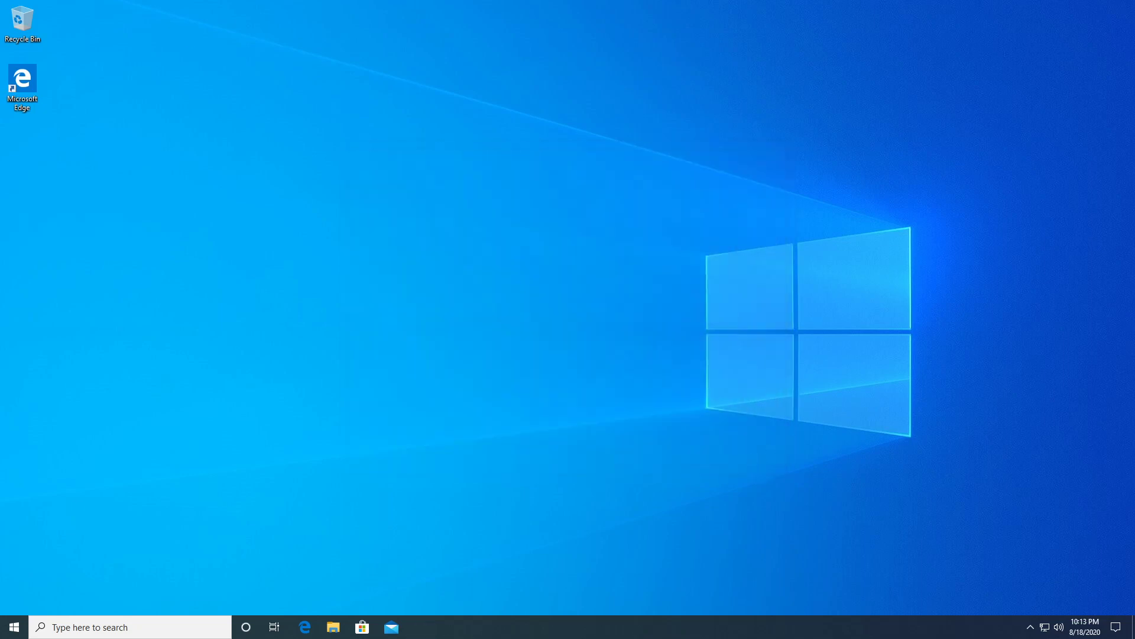
# Copy the Windows Kits\10\Debuggers\x64 folder path from the notes and close Notepad.
pyautogui.scroll(6, 605, 262)
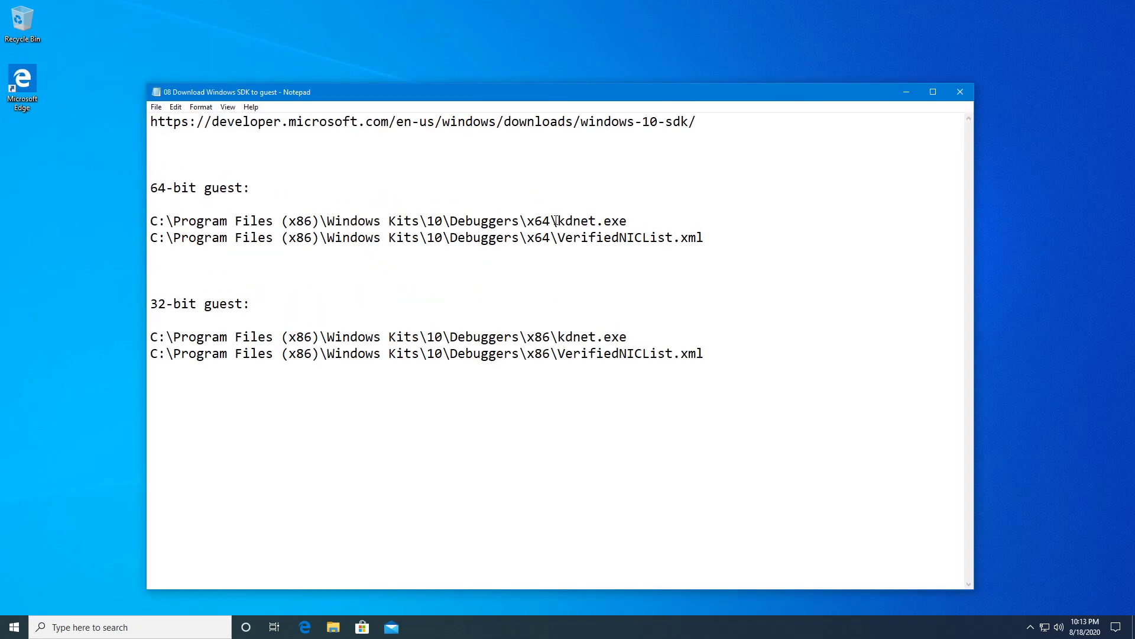
pyautogui.moveTo(556, 221); pyautogui.dragTo(160, 222)
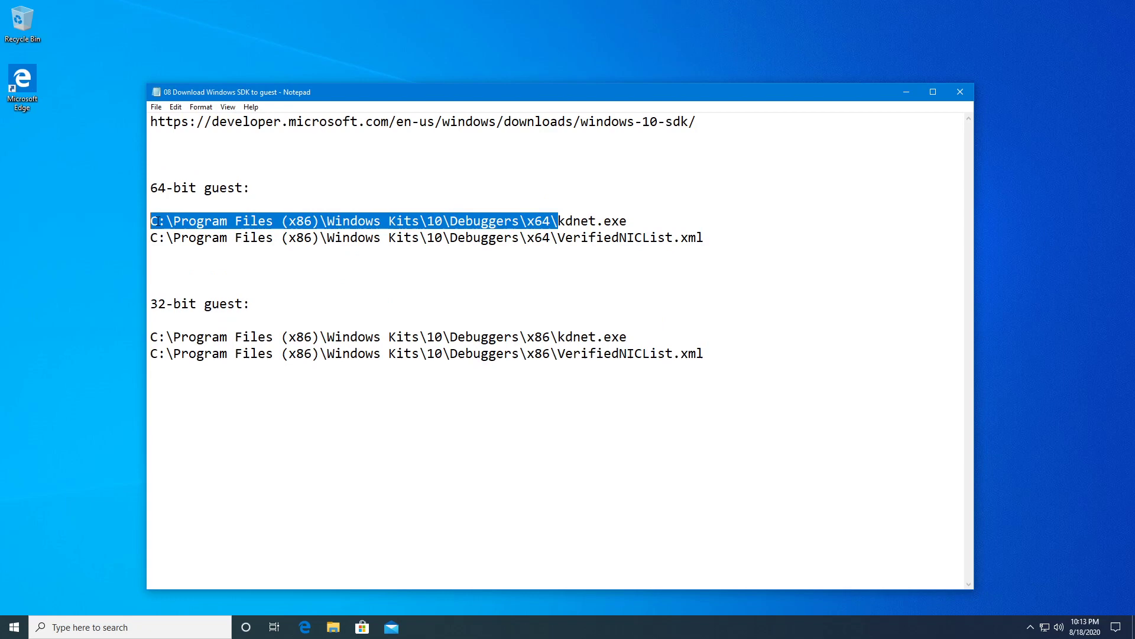
pyautogui.rightClick(305, 220)
pyautogui.click(354, 244)
pyautogui.click(963, 95)
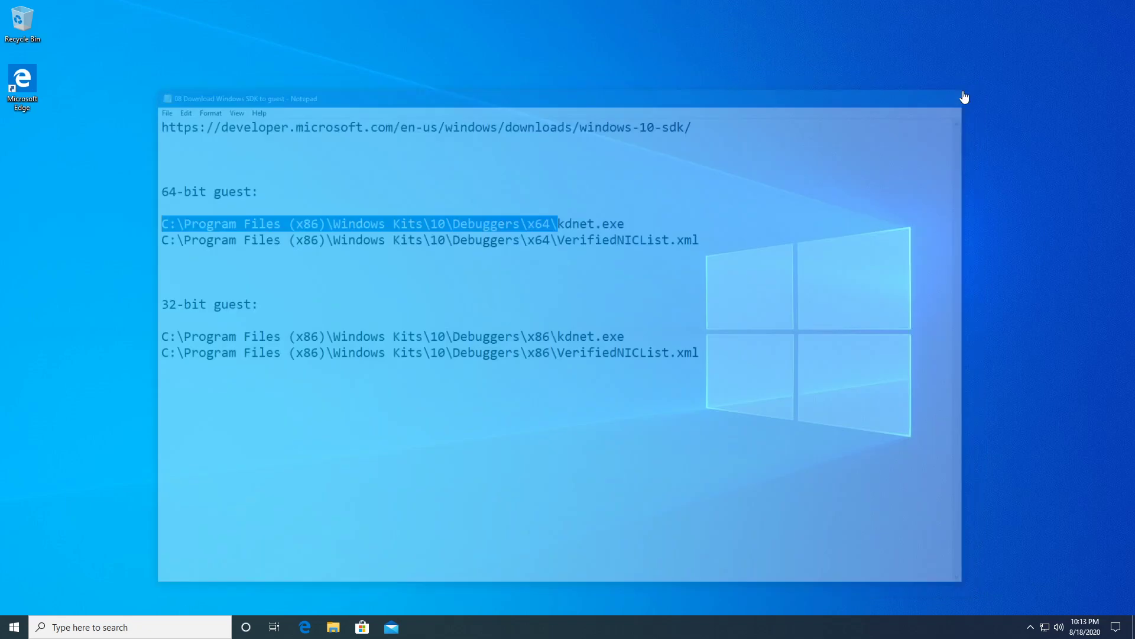
# Launch Command Prompt as administrator from a search for cmd.
pyautogui.click(137, 627)
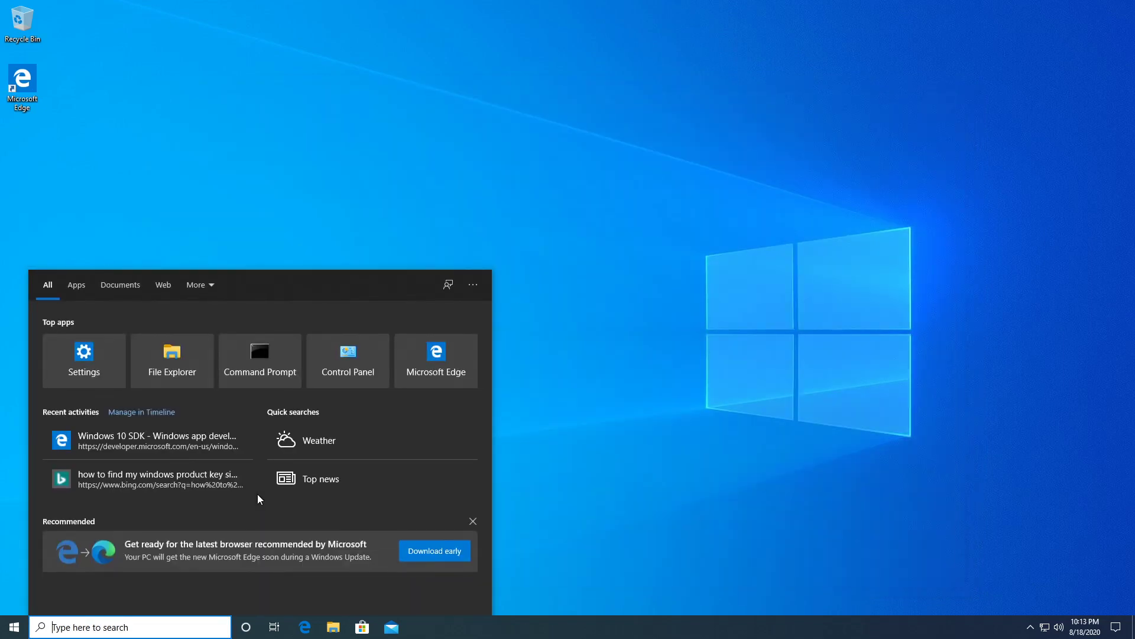
pyautogui.write('cmd')
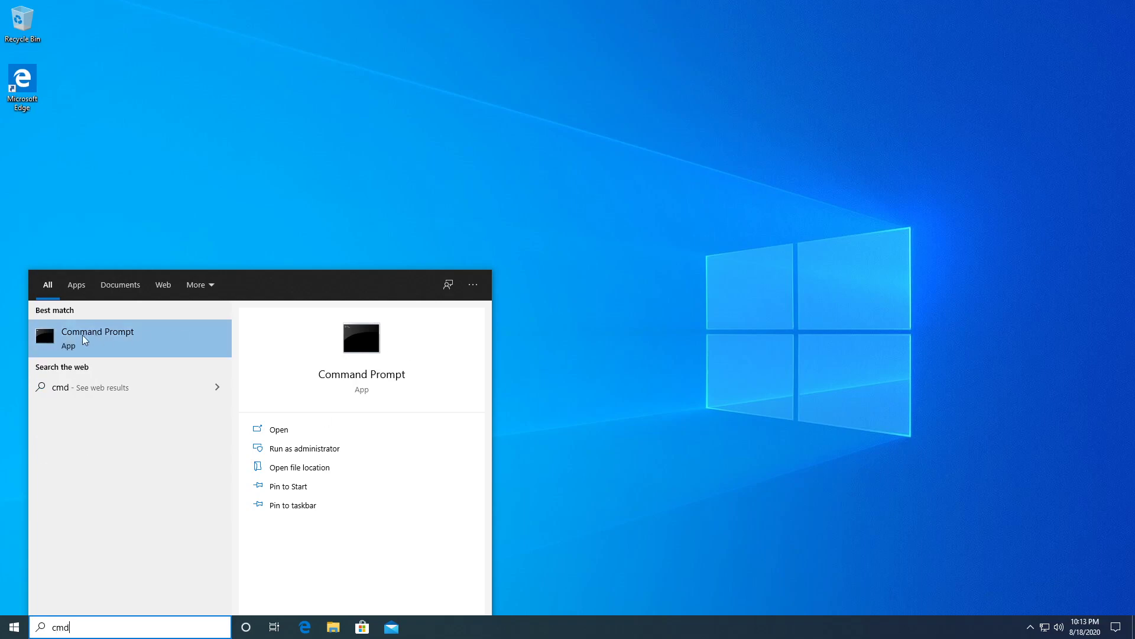
pyautogui.rightClick(84, 336)
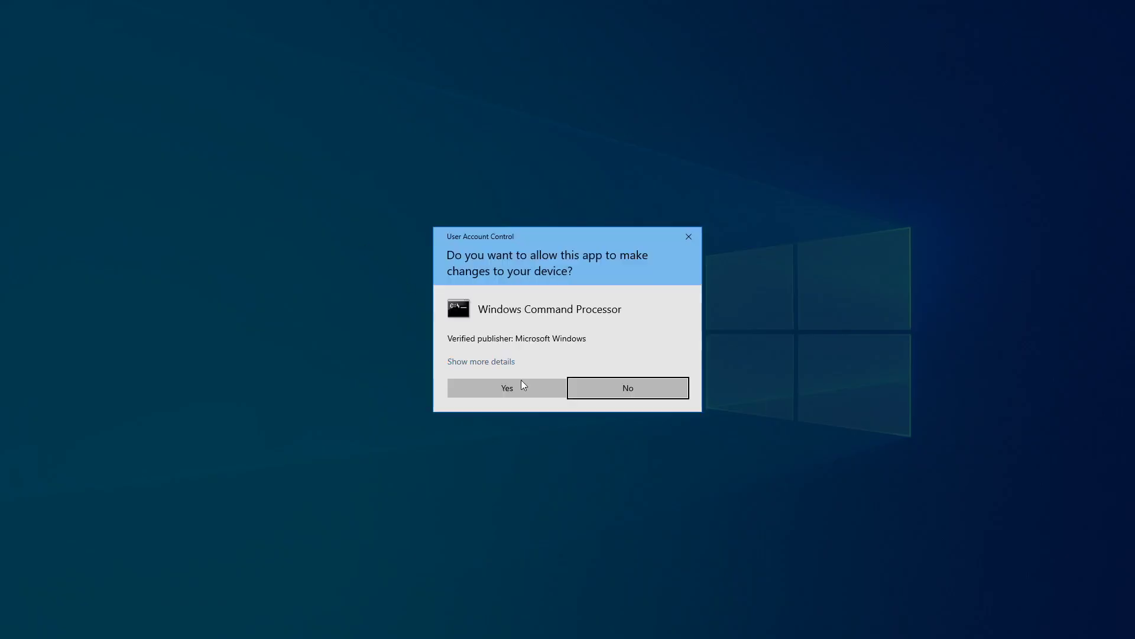
pyautogui.click(520, 382)
pyautogui.moveTo(399, 78); pyautogui.dragTo(446, 147)
# Change directory to the pasted Debuggers x64 path and enter kdnet at the prompt.
pyautogui.write('cd')
pyautogui.hotkey('ctrl', 'v')
pyautogui.write('"')
pyautogui.press('Return')
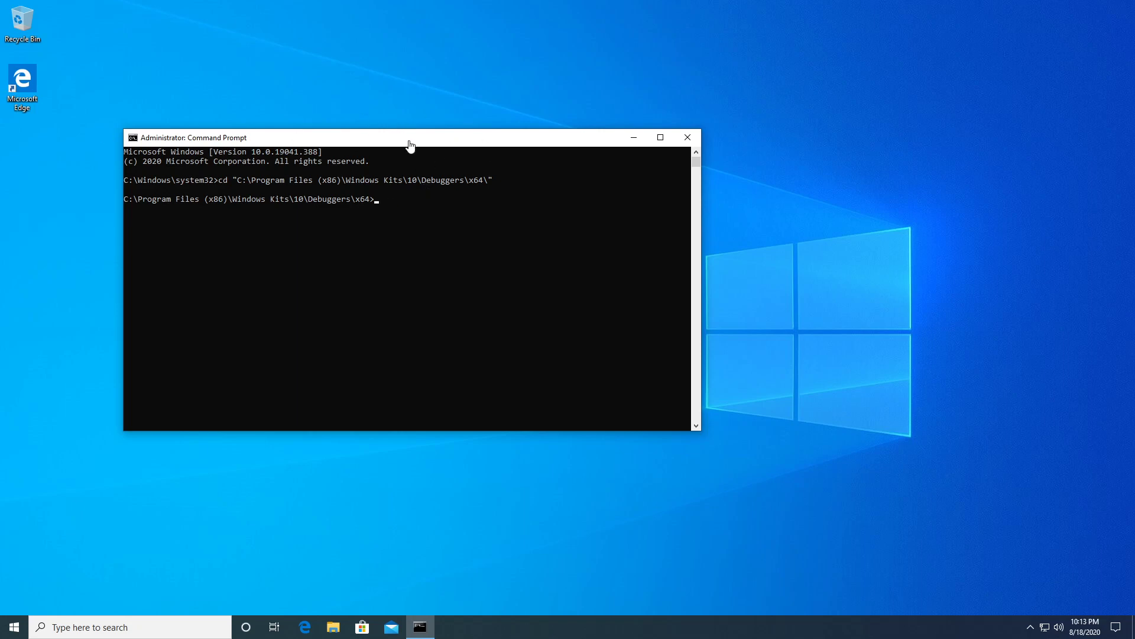
pyautogui.moveTo(422, 143); pyautogui.dragTo(427, 150)
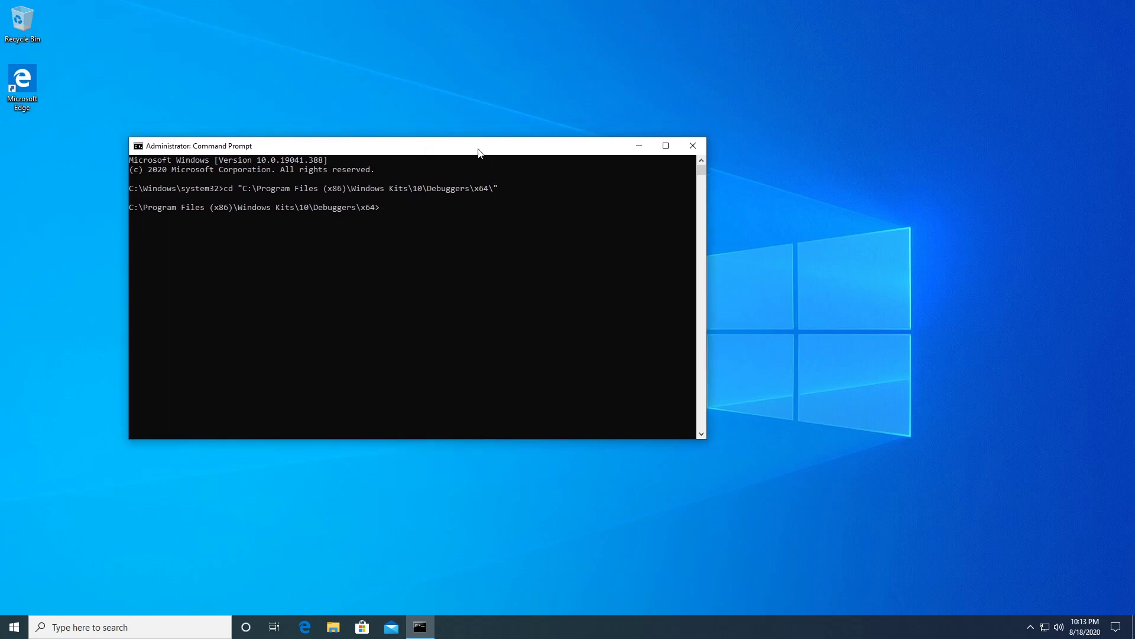
pyautogui.write('kdnet')
# Run kdnet and highlight the output showing the Intel(R) 82574L adapter supports network debugging.
pyautogui.press('Return')
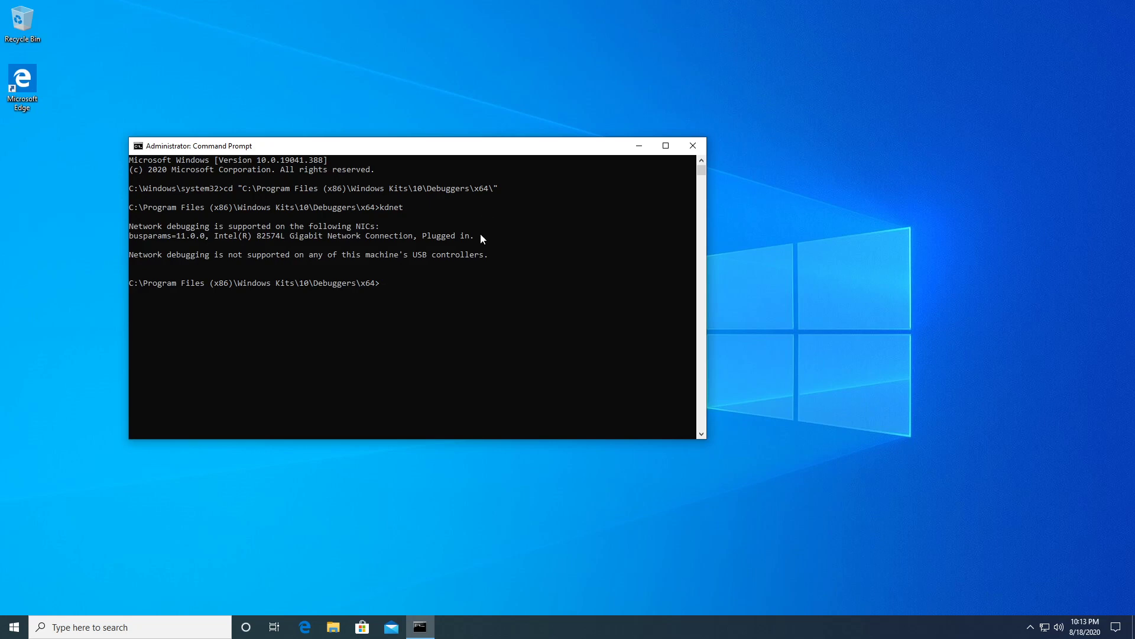
pyautogui.moveTo(480, 237); pyautogui.dragTo(131, 228)
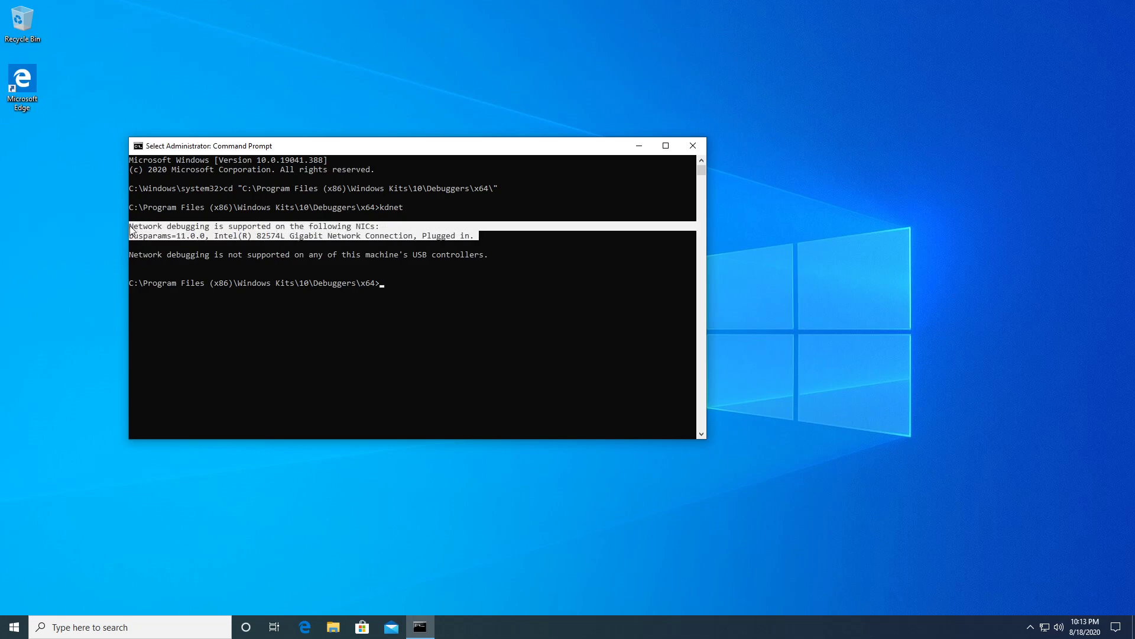
pyautogui.click(268, 236)
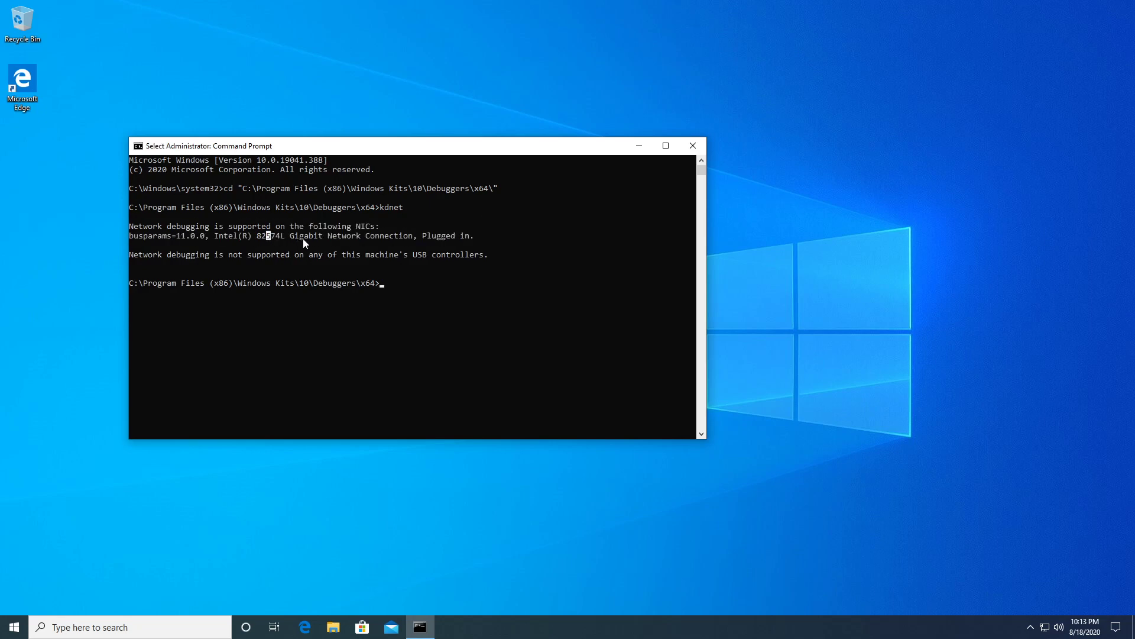
pyautogui.click(289, 236)
pyautogui.moveTo(215, 235); pyautogui.dragTo(399, 237)
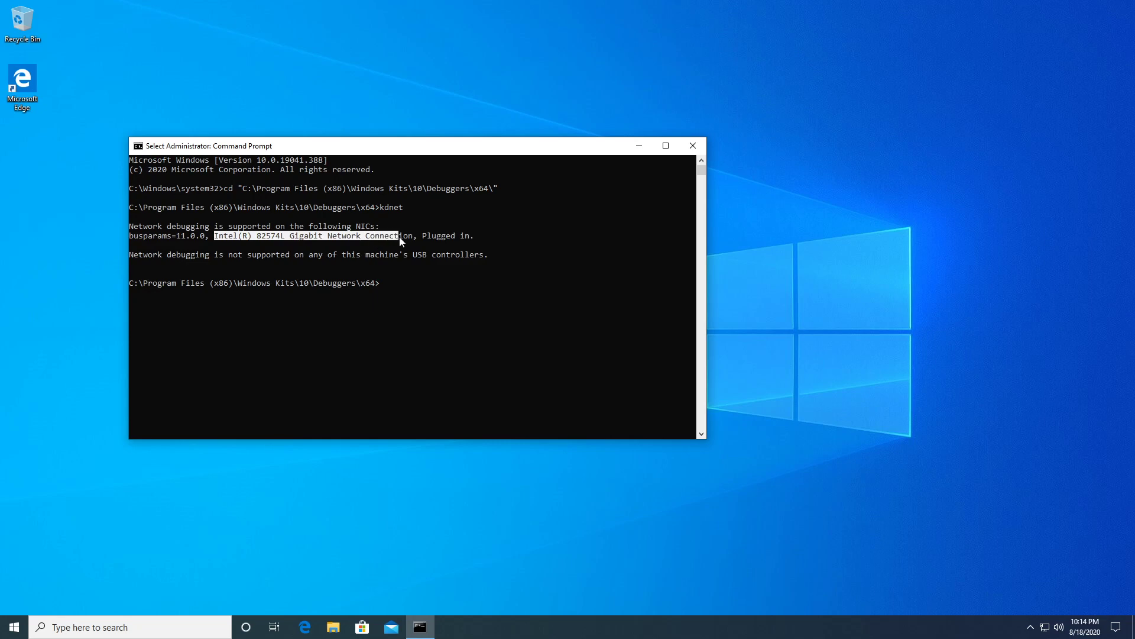
pyautogui.click(365, 229)
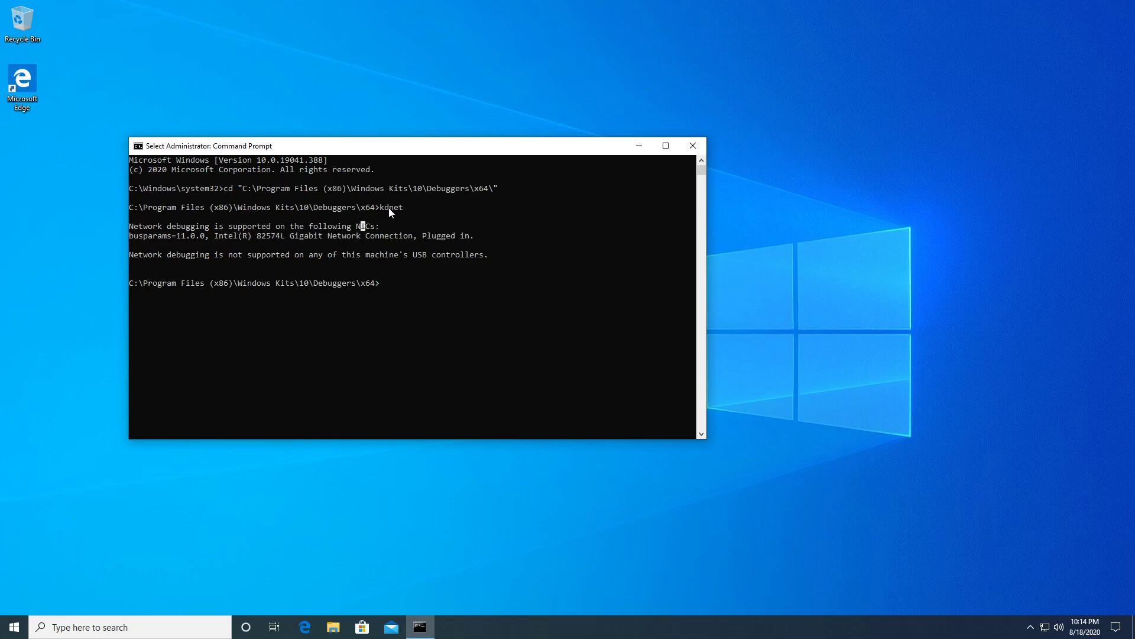
pyautogui.moveTo(474, 235); pyautogui.dragTo(133, 227)
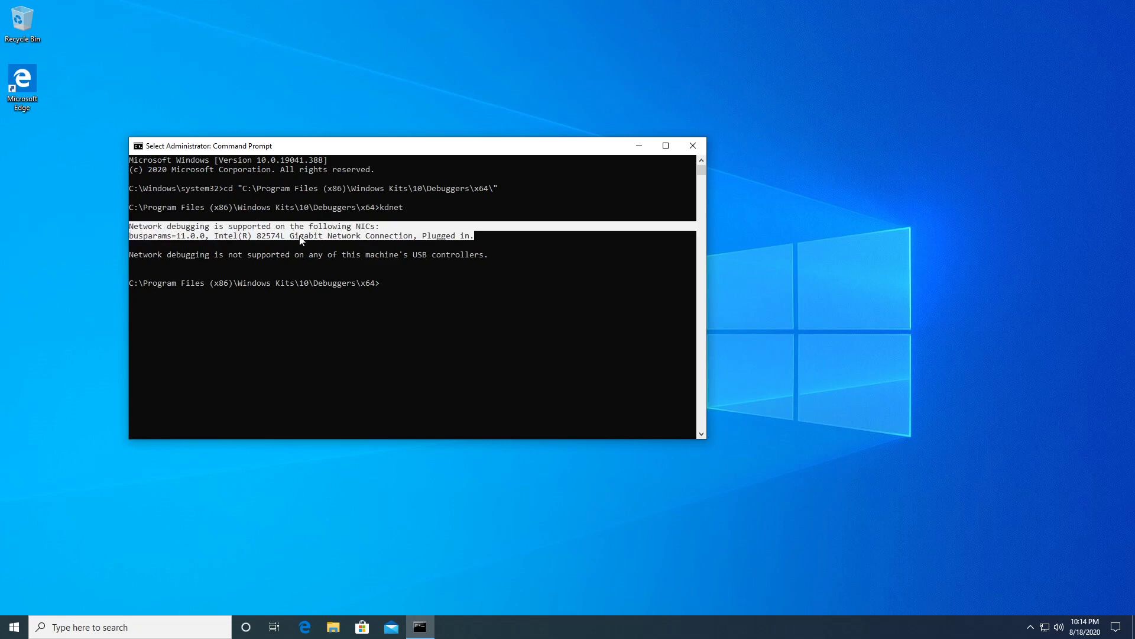
pyautogui.click(393, 236)
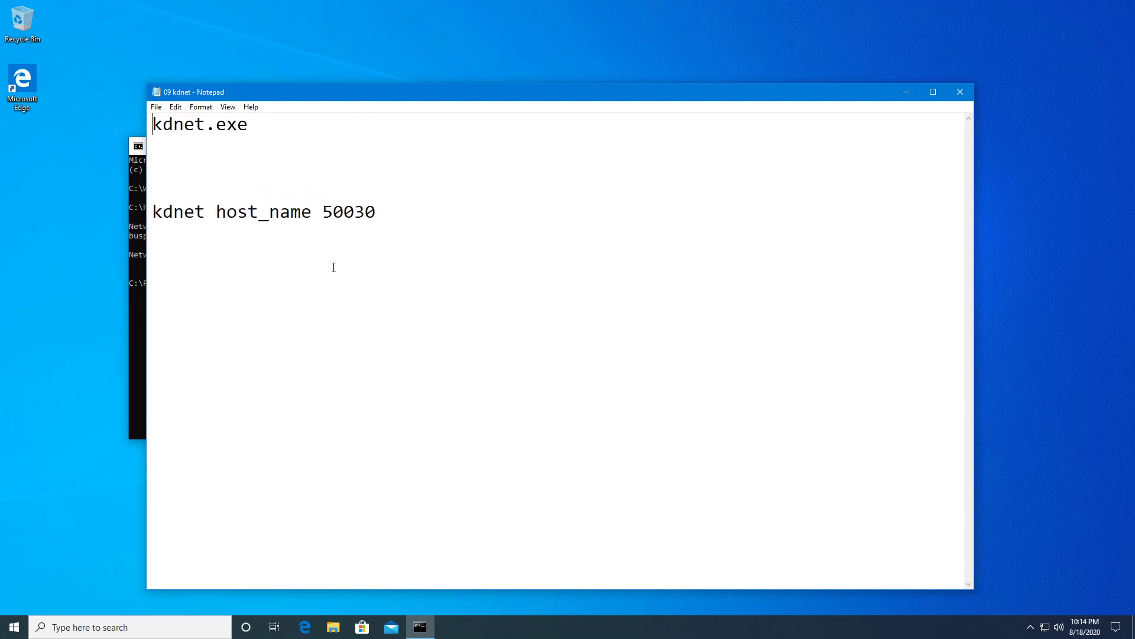
# Replace 50030 with the word port in the kdnet example line.
pyautogui.moveTo(378, 212); pyautogui.dragTo(323, 212)
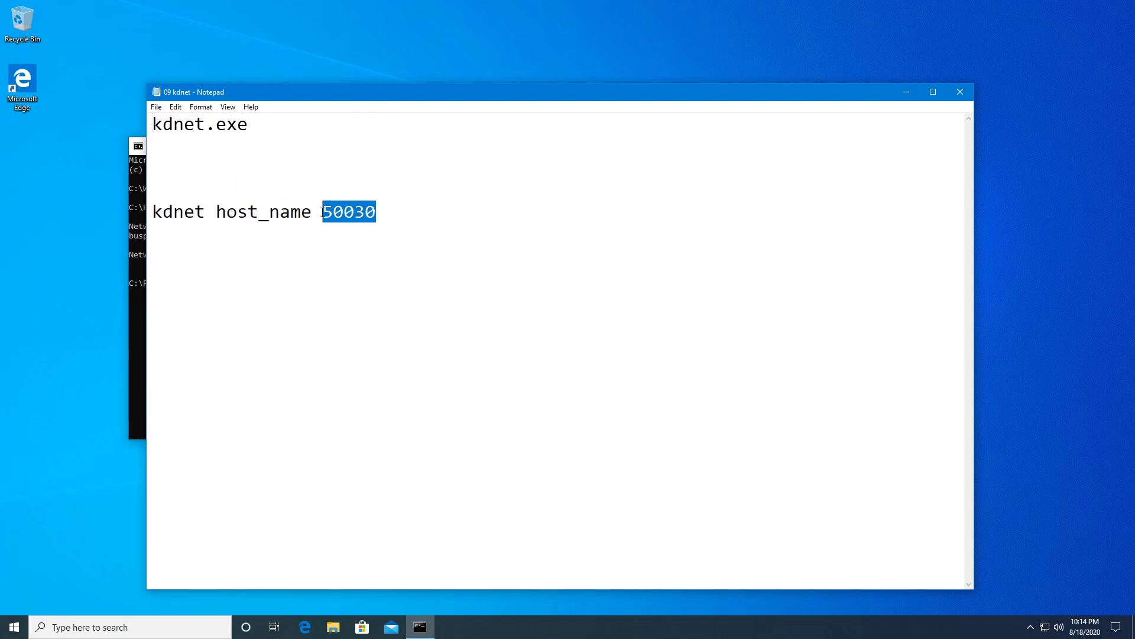
pyautogui.write('port')
pyautogui.press('Return')
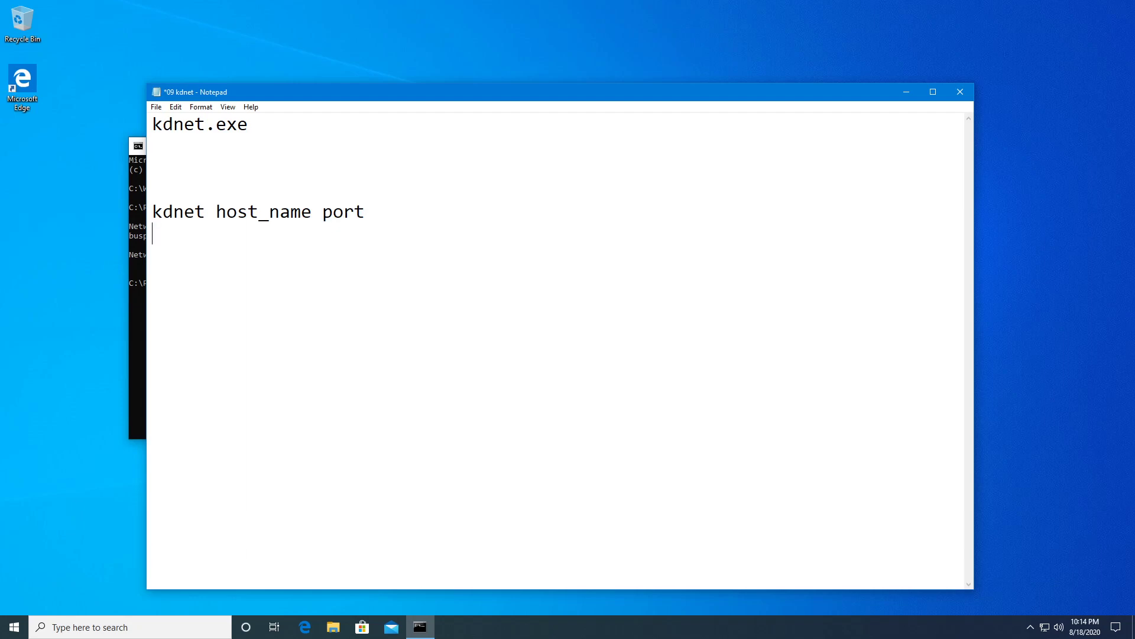
# Highlight kdnet.exe, the full example line, and the kdnet and host_name words in turn.
pyautogui.moveTo(252, 125); pyautogui.dragTo(151, 125)
pyautogui.click(258, 198)
pyautogui.moveTo(373, 211); pyautogui.dragTo(151, 205)
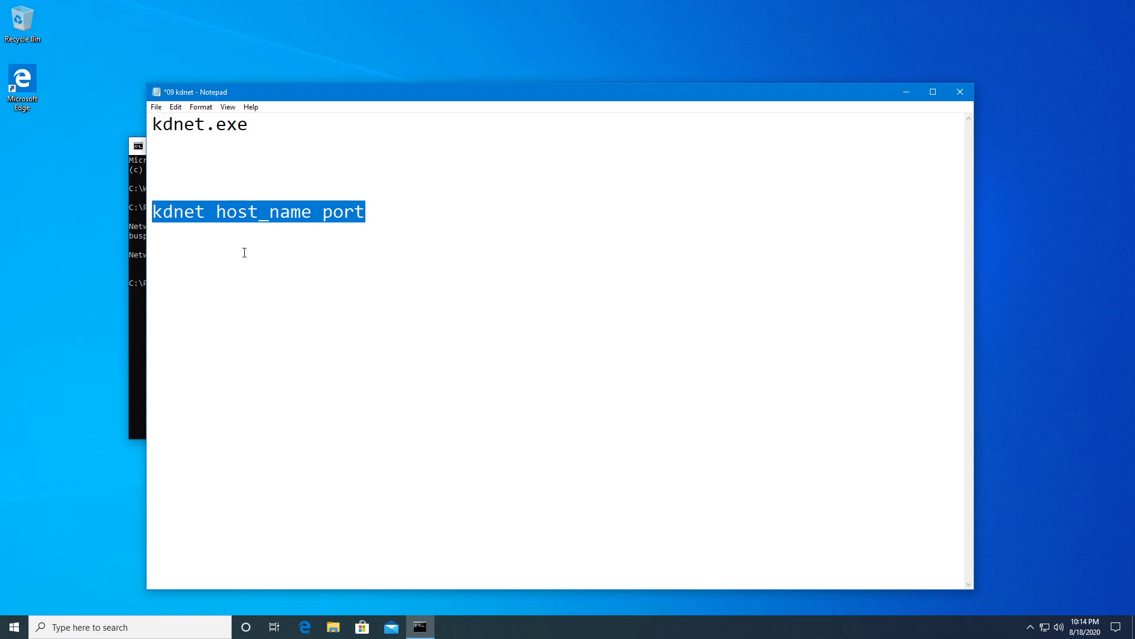
pyautogui.click(224, 252)
pyautogui.moveTo(206, 212); pyautogui.dragTo(142, 218)
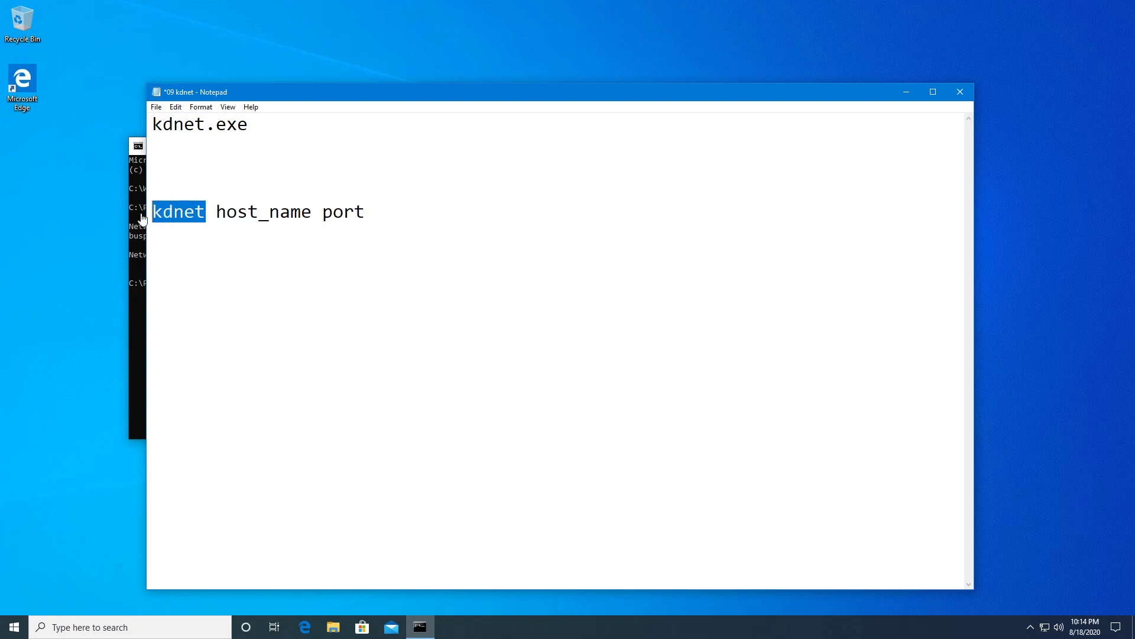
pyautogui.moveTo(218, 212); pyautogui.dragTo(312, 212)
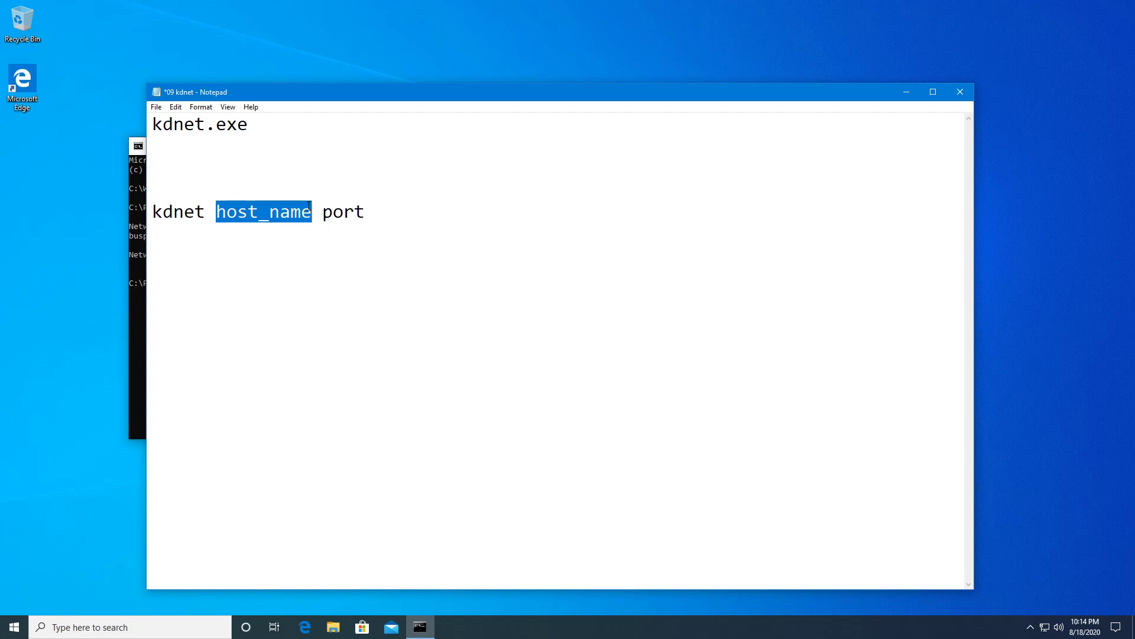
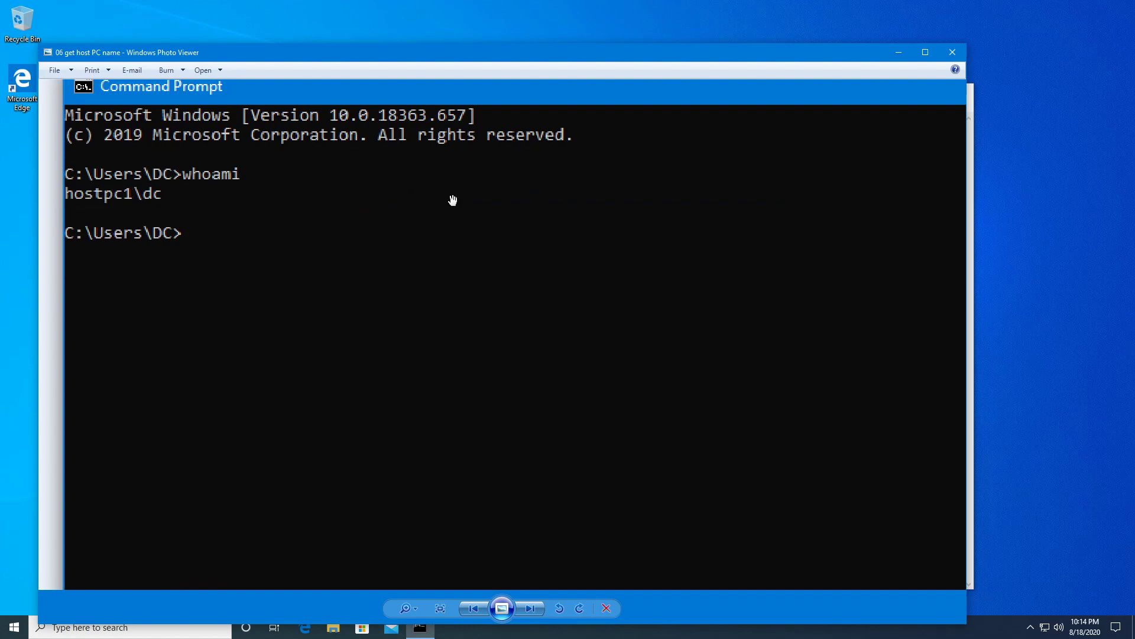
# Close the host console screenshot and add blank lines below the kdnet syntax line in Notepad.
pyautogui.click(959, 55)
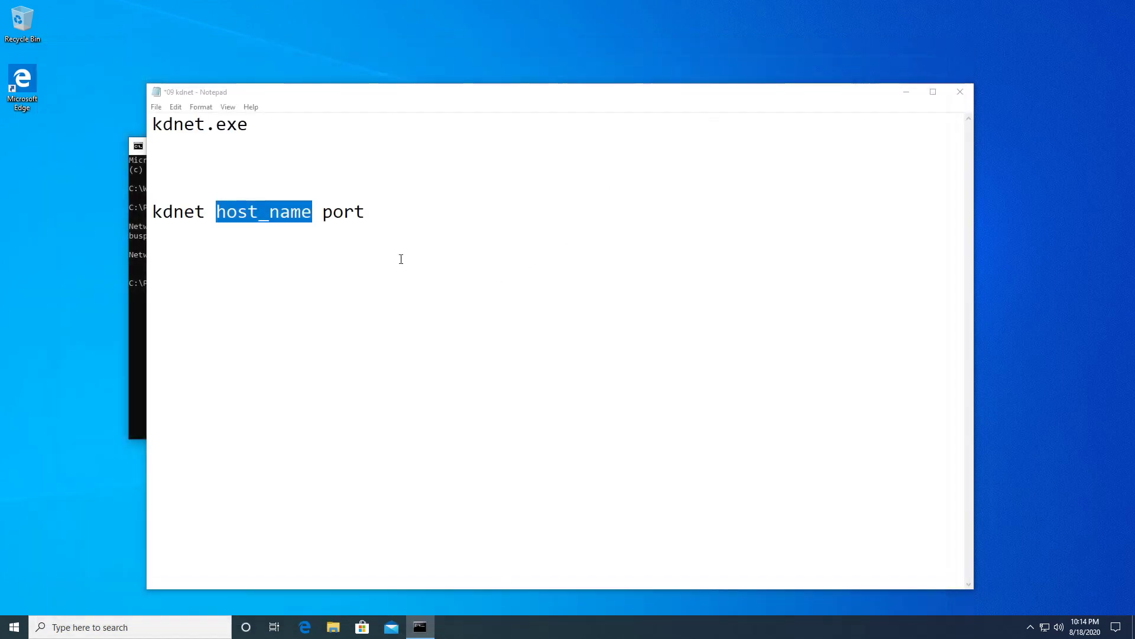
pyautogui.click(333, 211)
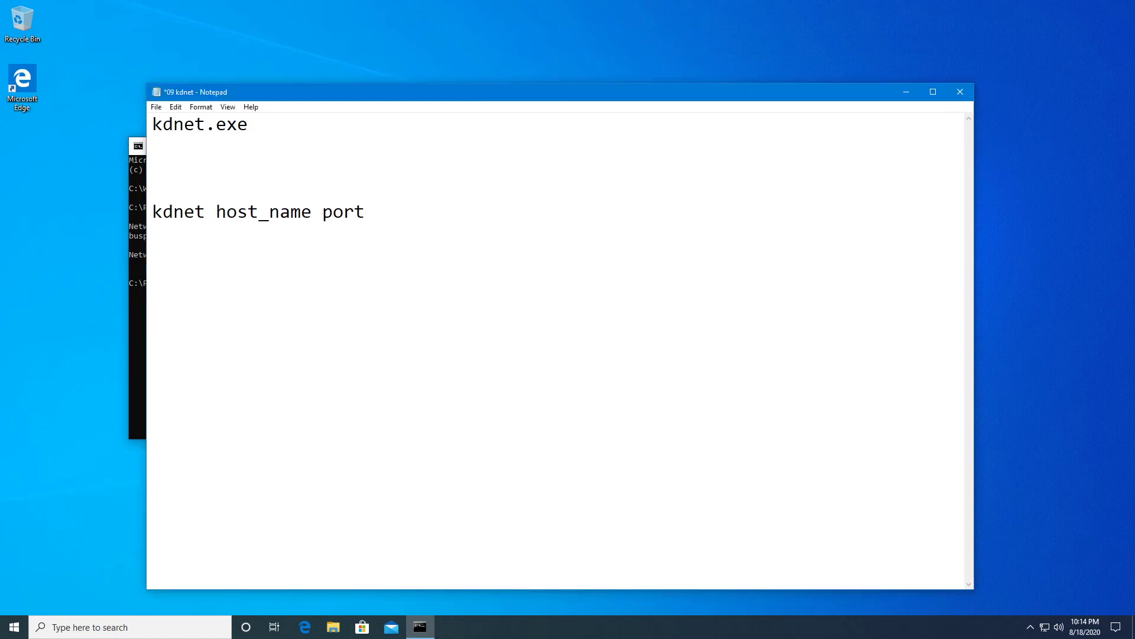
pyautogui.click(137, 331)
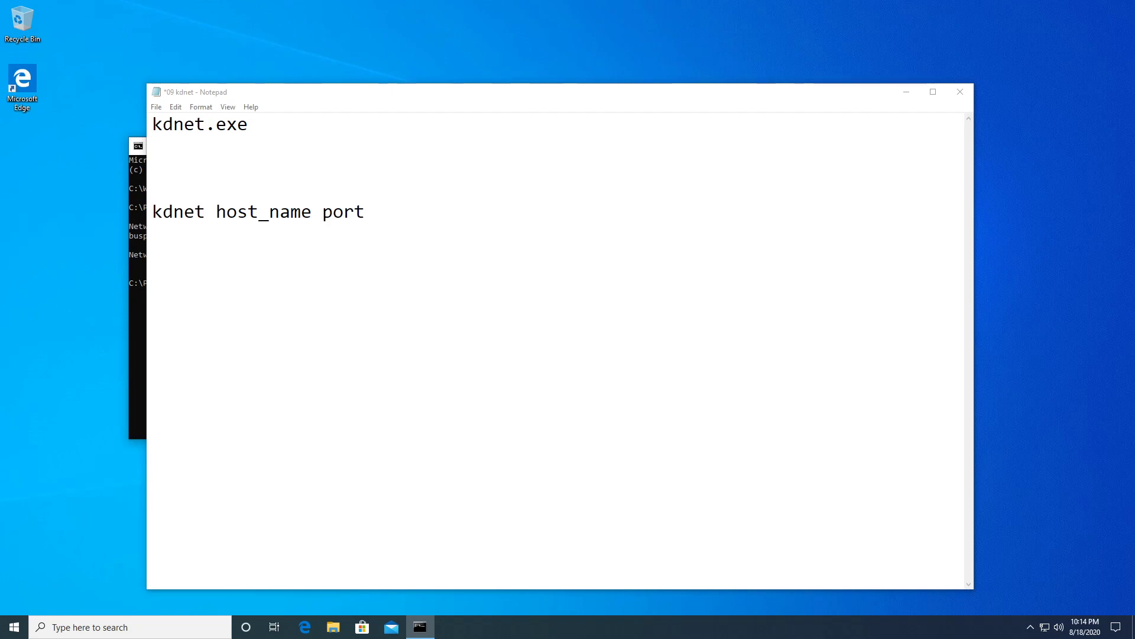
pyautogui.click(395, 237)
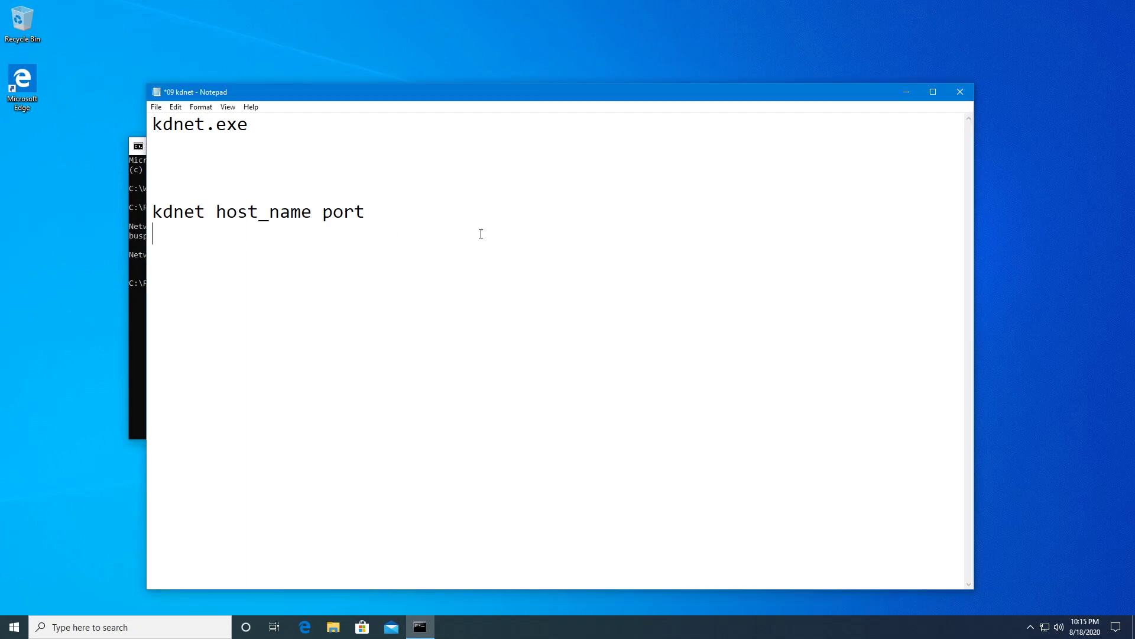
pyautogui.press('Return')
pyautogui.press('Return')
pyautogui.write('50000 to 50039')
pyautogui.press('Return')
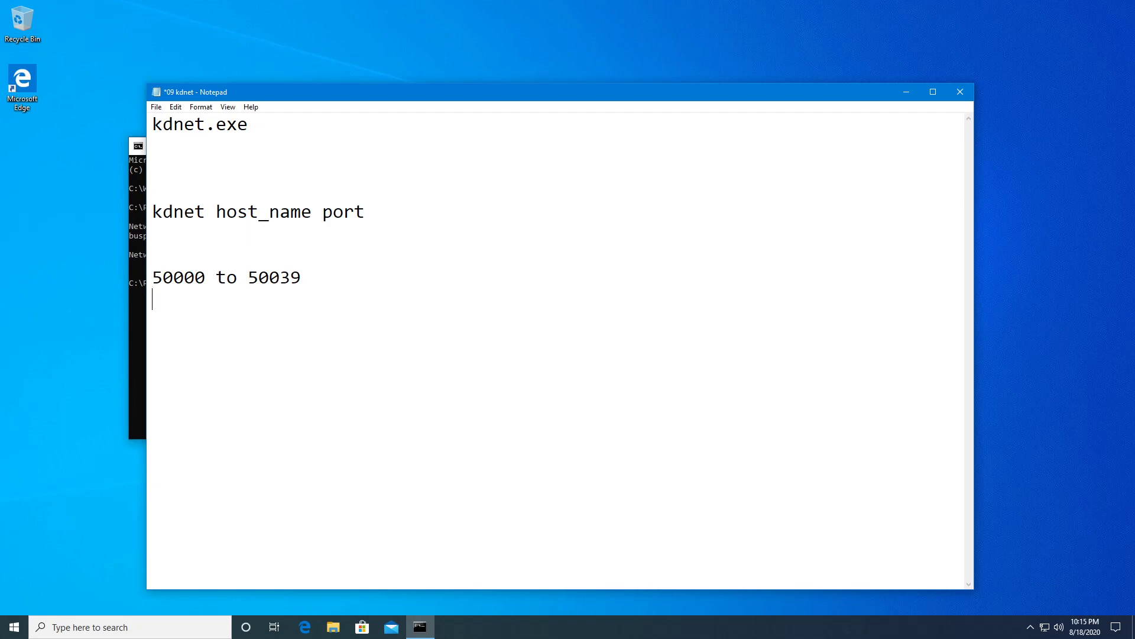
pyautogui.hotkey('alt', 'Tab')
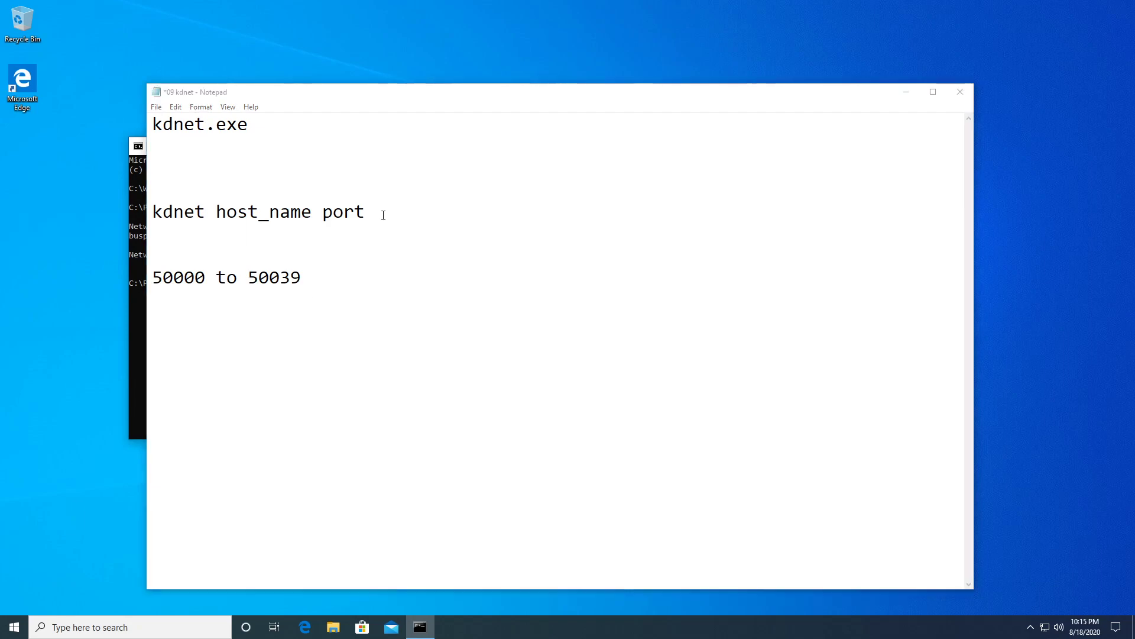
# Replace 'port' with 50030, delete the '50000 to 50039' line, and move Notepad down.
pyautogui.moveTo(384, 213); pyautogui.dragTo(322, 213)
pyautogui.write('50030')
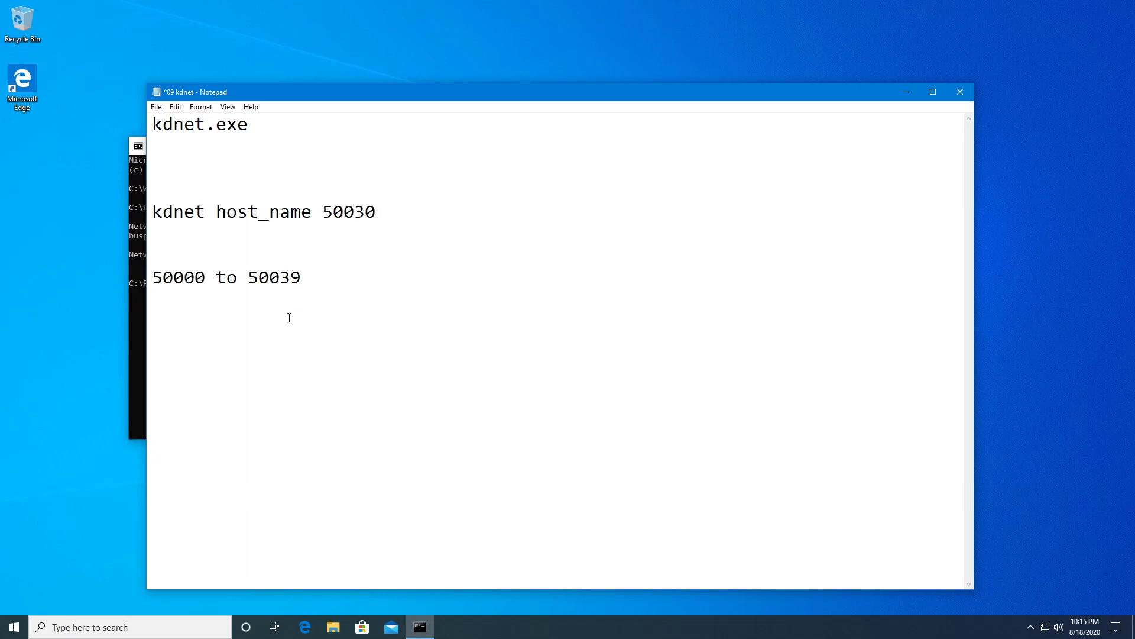
pyautogui.moveTo(313, 285); pyautogui.dragTo(151, 286)
pyautogui.click(257, 282)
pyautogui.moveTo(301, 278); pyautogui.dragTo(152, 278)
pyautogui.press('Delete')
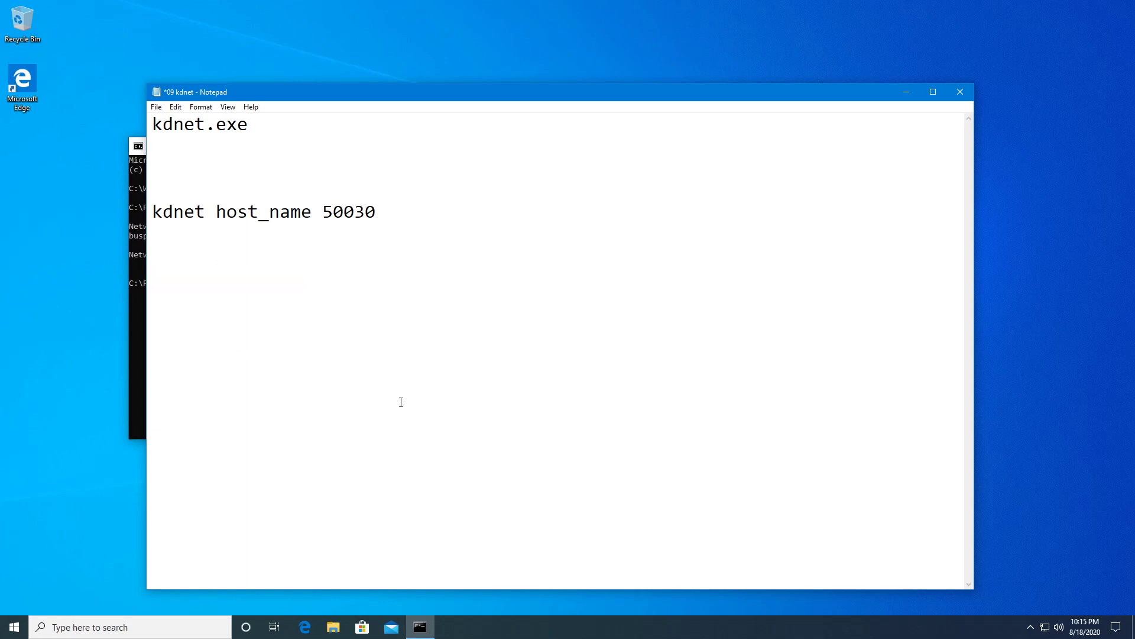
pyautogui.moveTo(534, 98); pyautogui.dragTo(538, 272)
pyautogui.moveTo(460, 274); pyautogui.dragTo(36, 114)
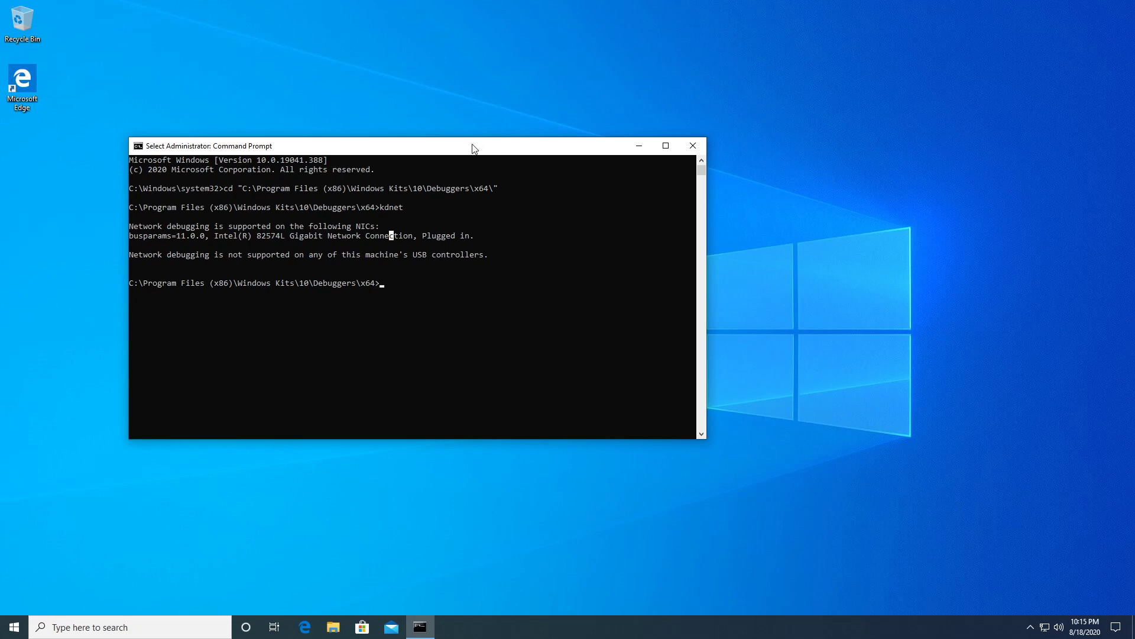
# Run kdnet with the host address and port 50030, then copy the printed windbg connection command.
pyautogui.moveTo(471, 144); pyautogui.dragTo(487, 159)
pyautogui.press('Escape')
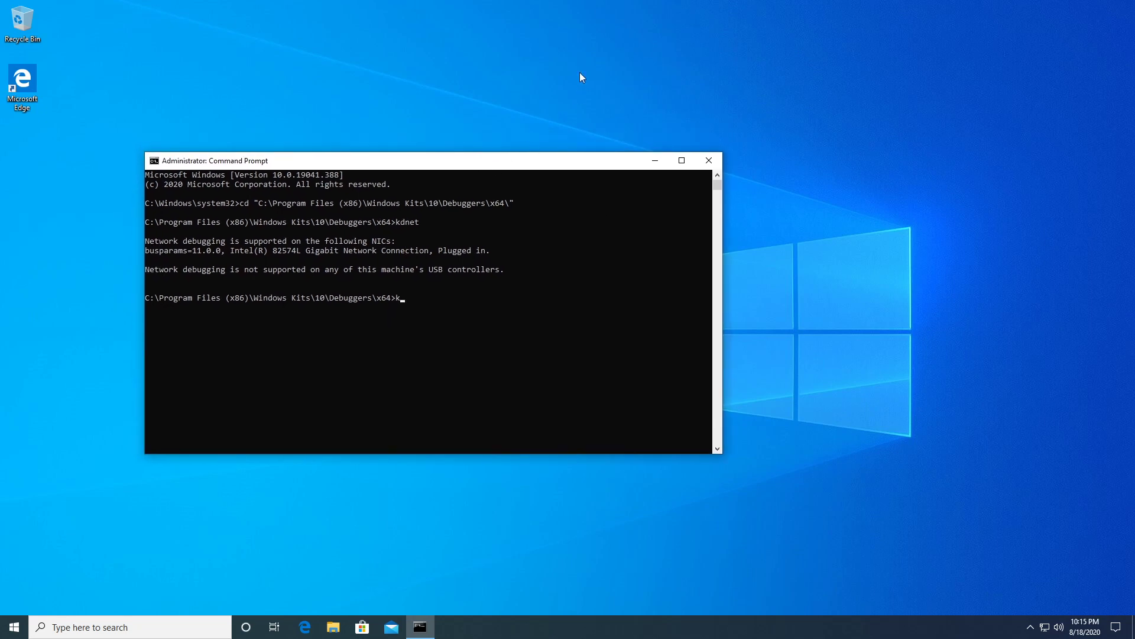
pyautogui.write('kdnet 0 ')
pyautogui.write('50')
pyautogui.write(' 50030')
pyautogui.press('Return')
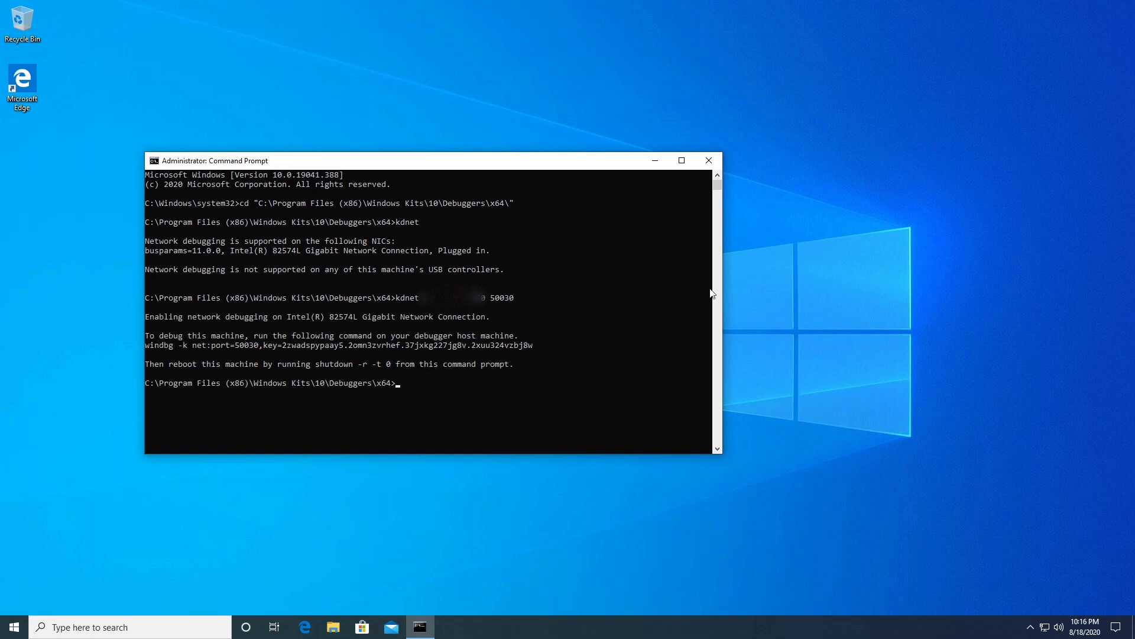
pyautogui.moveTo(535, 345); pyautogui.dragTo(148, 349)
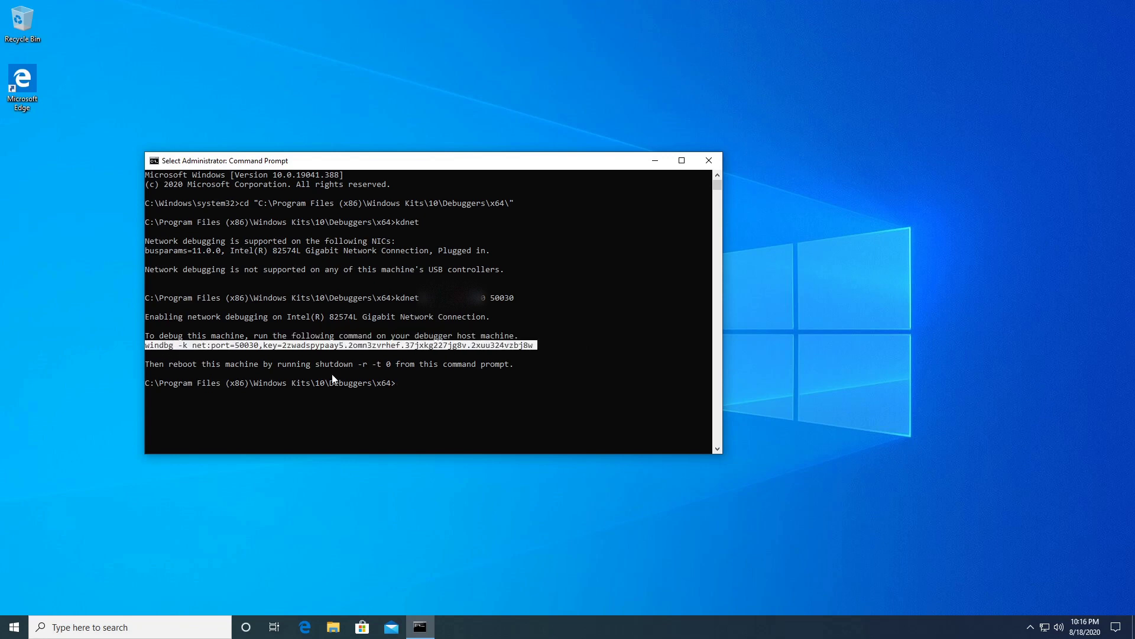
pyautogui.rightClick(476, 347)
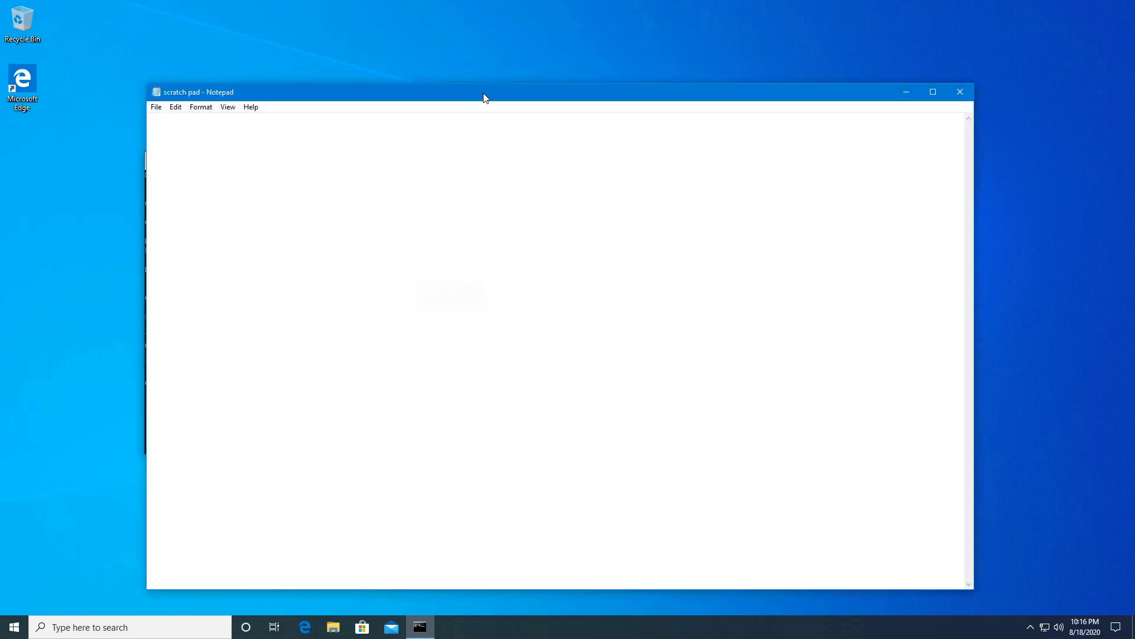
# Paste the windbg connection command into the Notepad scratch pad.
pyautogui.moveTo(484, 94); pyautogui.dragTo(437, 95)
pyautogui.rightClick(348, 164)
pyautogui.click(405, 218)
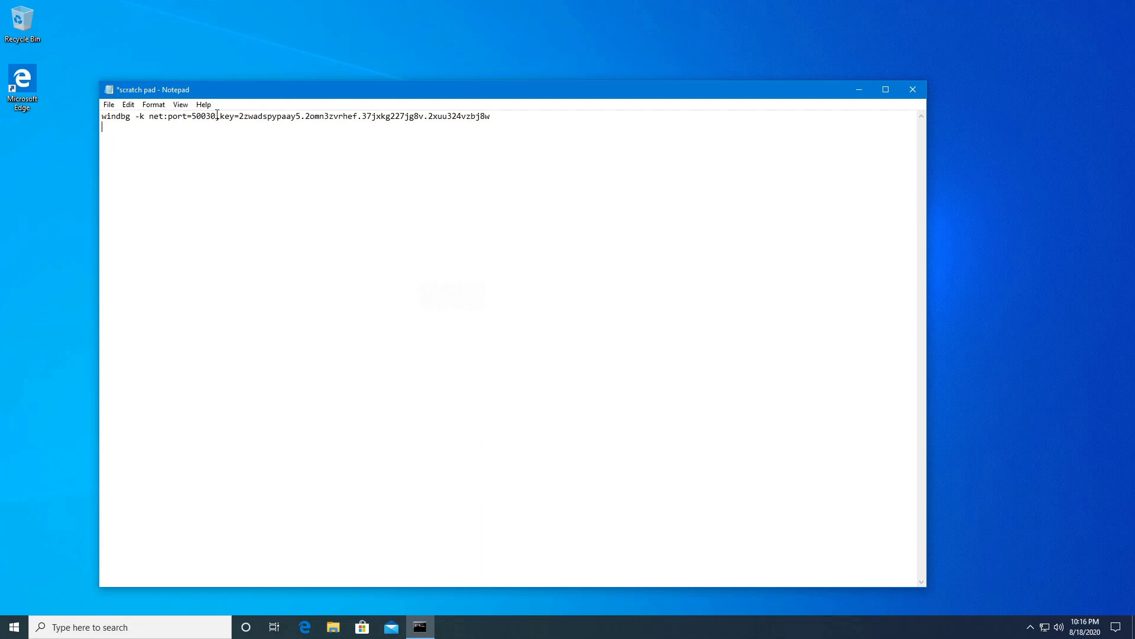
# Highlight the port 50030 and the key value in the pasted command.
pyautogui.moveTo(217, 115); pyautogui.dragTo(192, 116)
pyautogui.click(183, 141)
pyautogui.moveTo(498, 117); pyautogui.dragTo(238, 115)
pyautogui.moveTo(145, 116); pyautogui.dragTo(502, 114)
pyautogui.click(339, 178)
pyautogui.moveTo(498, 118); pyautogui.dragTo(239, 115)
pyautogui.click(314, 156)
pyautogui.moveTo(490, 117); pyautogui.dragTo(239, 116)
pyautogui.click(231, 157)
# Close the scratch pad saving its changes, then close the administrator Command Prompt.
pyautogui.moveTo(286, 89); pyautogui.dragTo(370, 359)
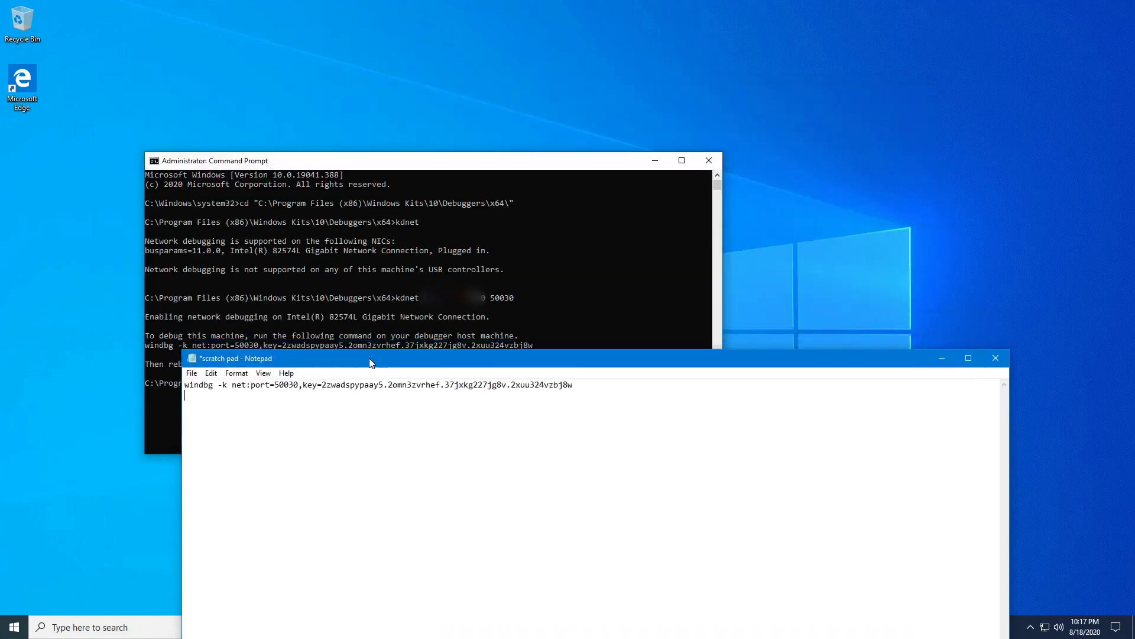
pyautogui.moveTo(469, 357); pyautogui.dragTo(352, 61)
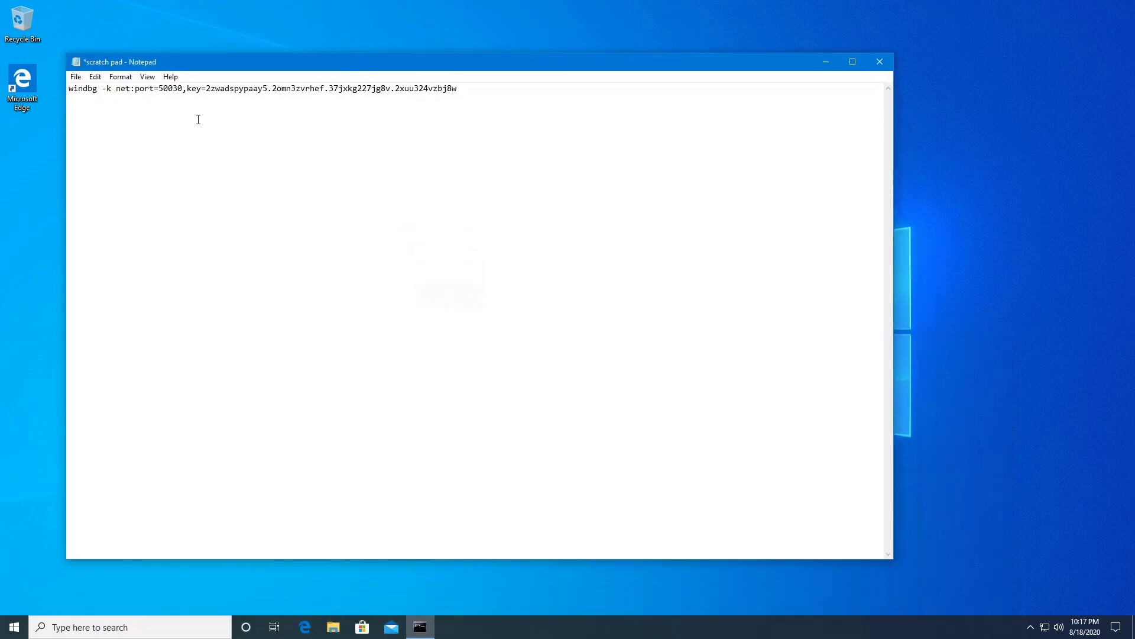
pyautogui.click(880, 61)
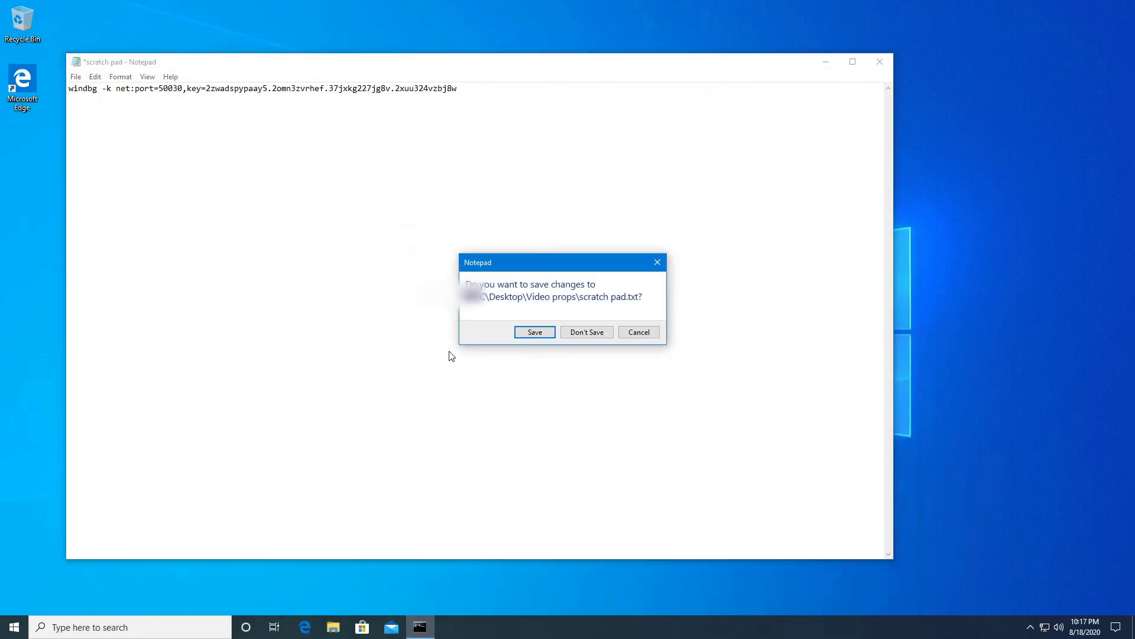
pyautogui.click(532, 333)
pyautogui.click(703, 157)
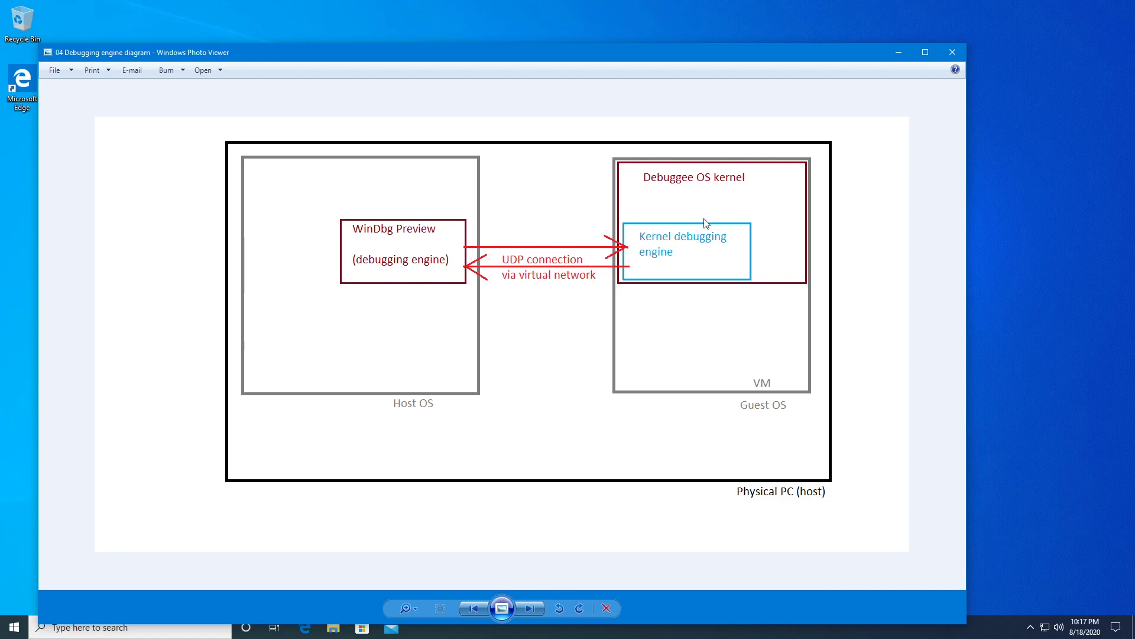
# Close the diagram, launch Command Prompt on the guest and run ipconfig.
pyautogui.click(953, 53)
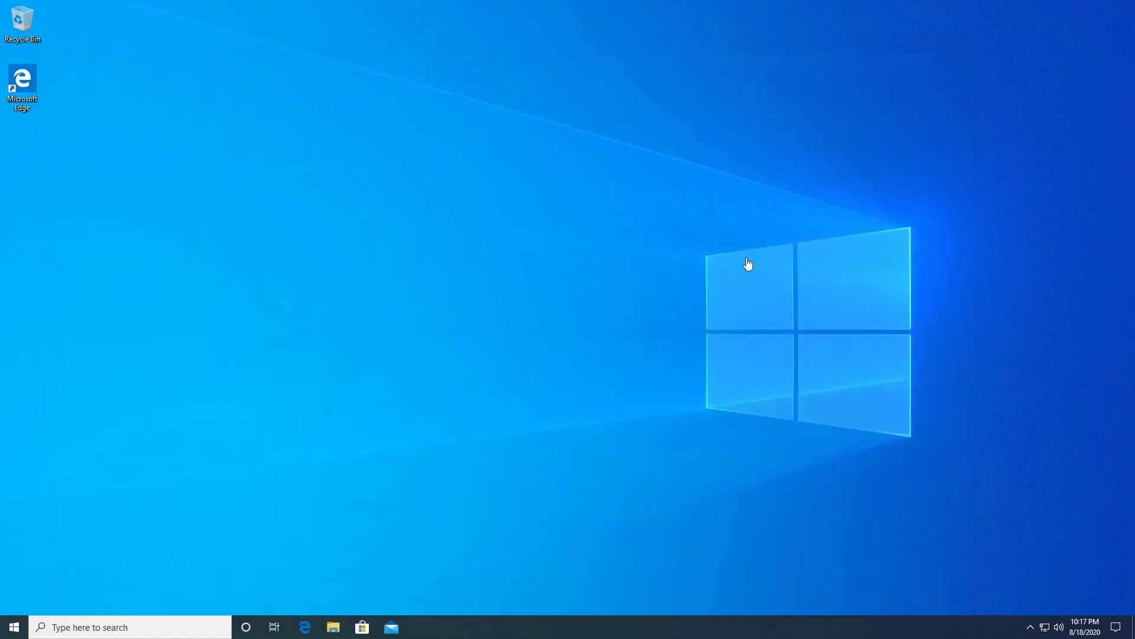
pyautogui.click(162, 621)
pyautogui.write('cmd')
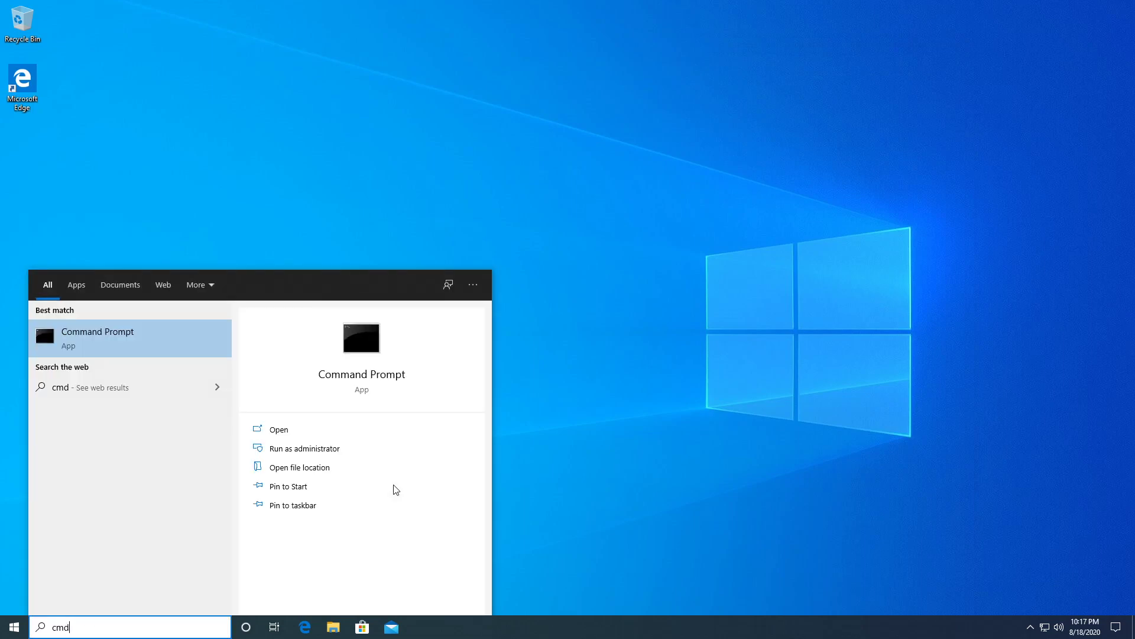
pyautogui.press('Return')
pyautogui.moveTo(400, 94); pyautogui.dragTo(448, 141)
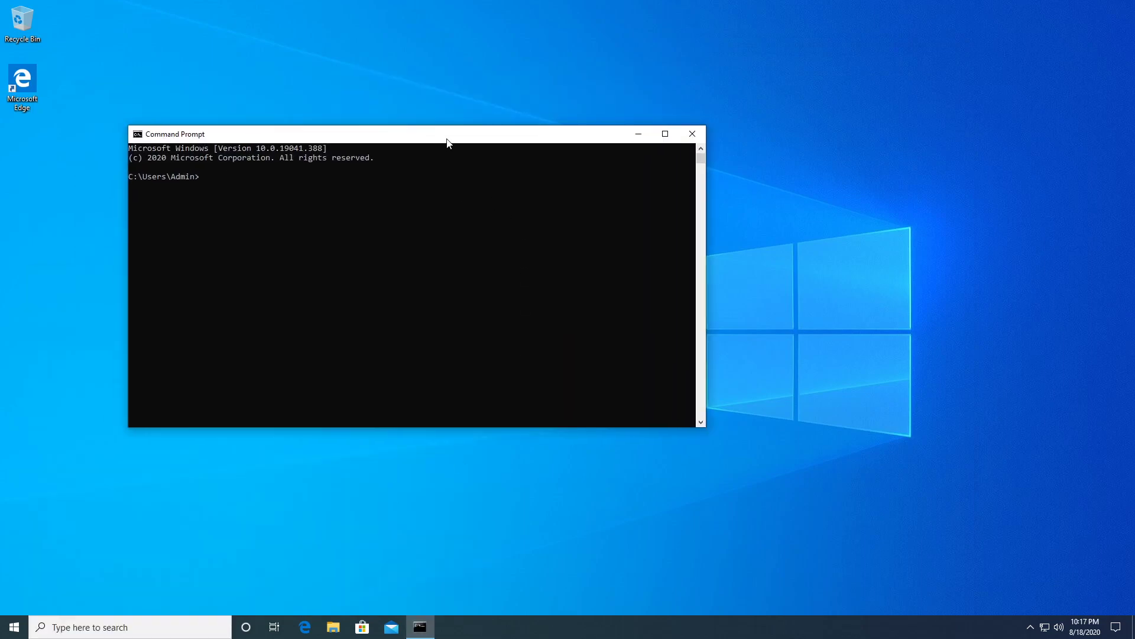
pyautogui.write('ipconfig')
pyautogui.press('Return')
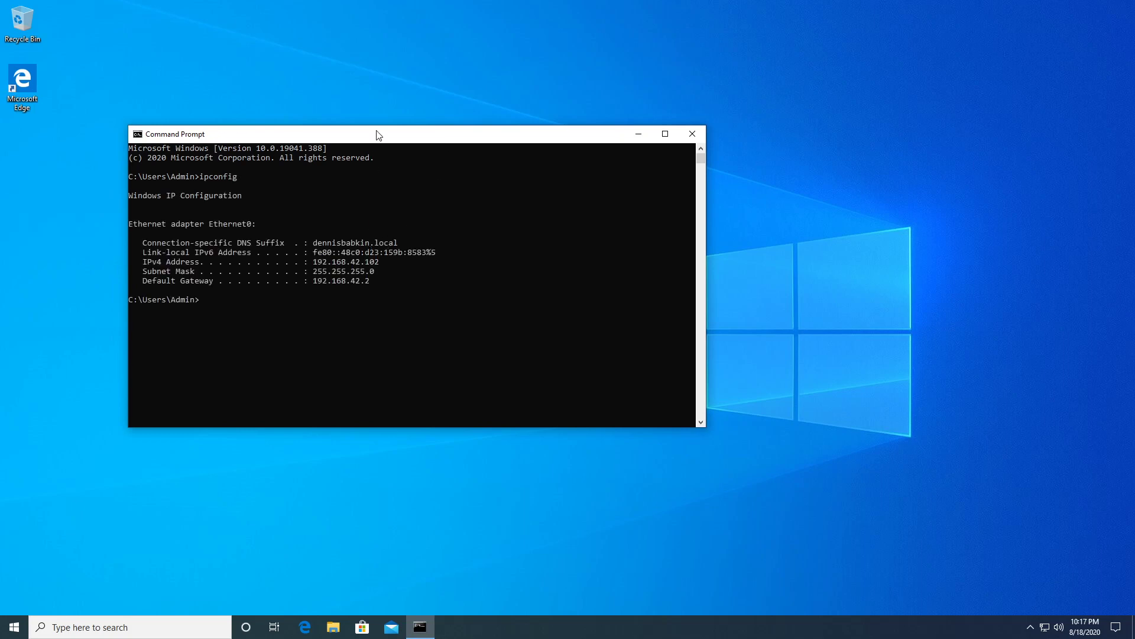
# Copy the guest's IPv4 address 192.168.42.102 from the ipconfig output.
pyautogui.moveTo(378, 135); pyautogui.dragTo(338, 52)
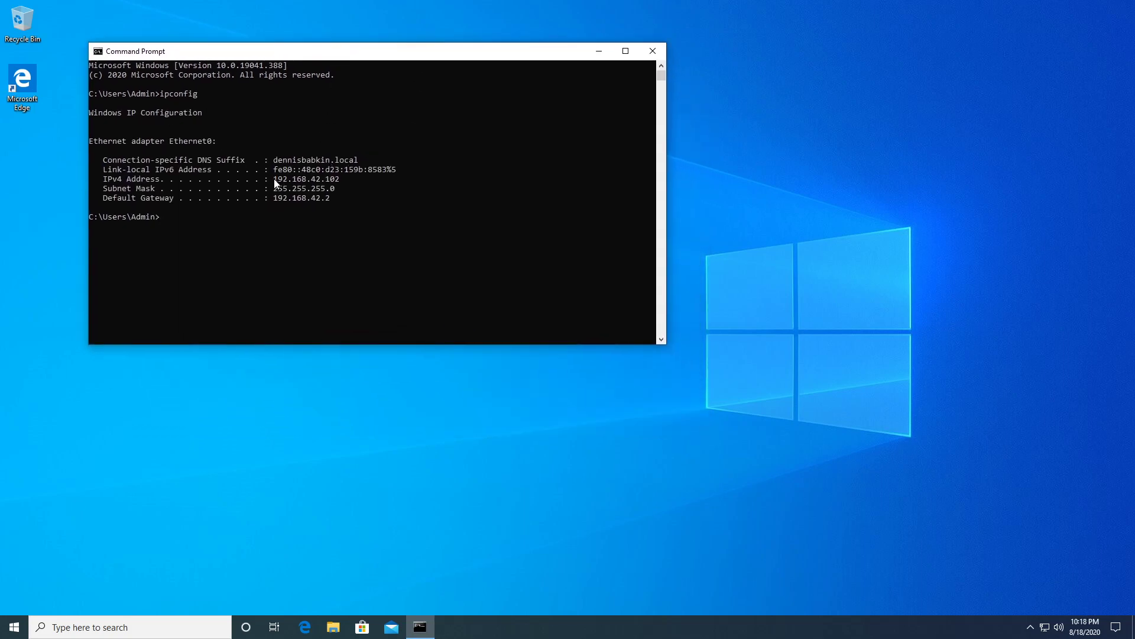
pyautogui.moveTo(274, 179); pyautogui.dragTo(306, 182)
pyautogui.press('Escape')
# Run ping -4 192.168.42.102 from the host console, then close both consoles.
pyautogui.moveTo(0, 248); pyautogui.dragTo(470, 282)
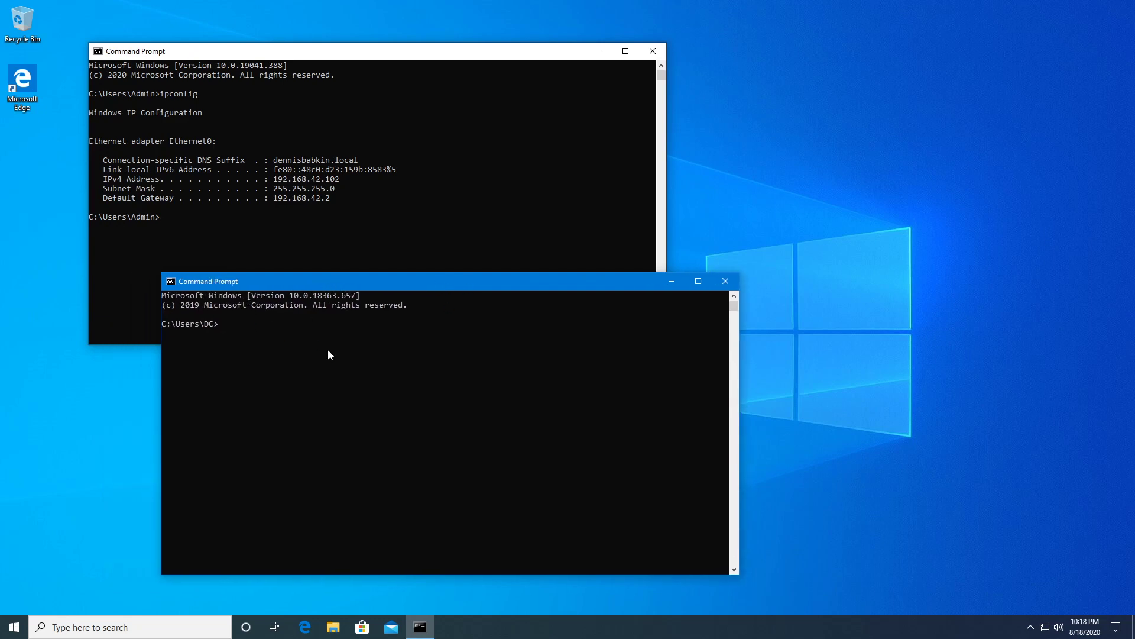
pyautogui.write('ping -4')
pyautogui.write('192.168.42.102')
pyautogui.press('Return')
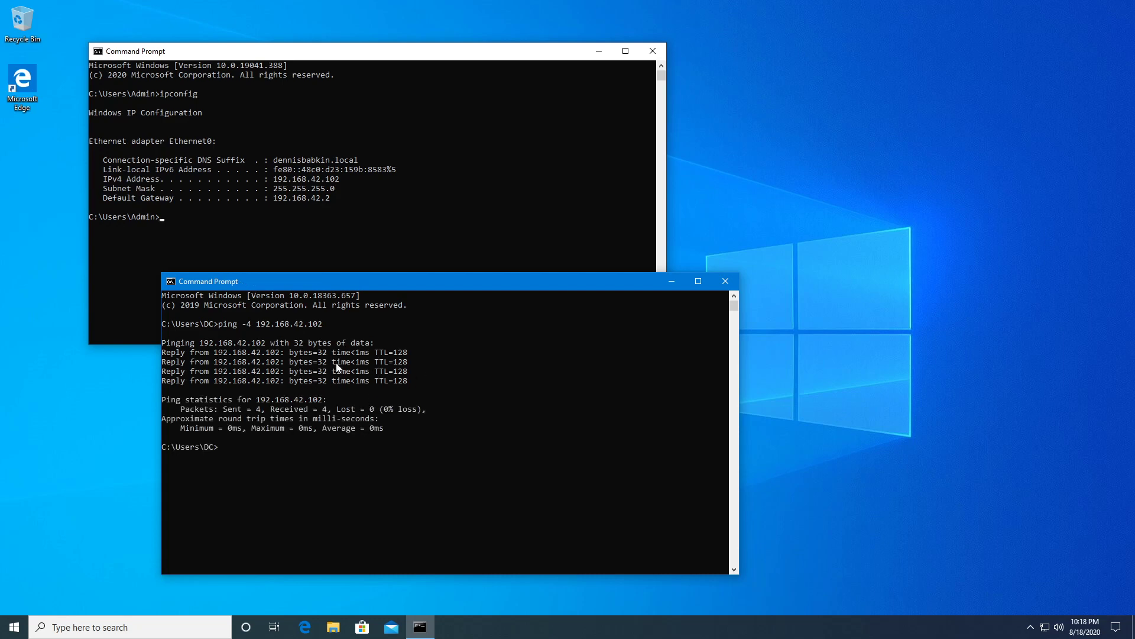
pyautogui.click(725, 281)
pyautogui.click(654, 51)
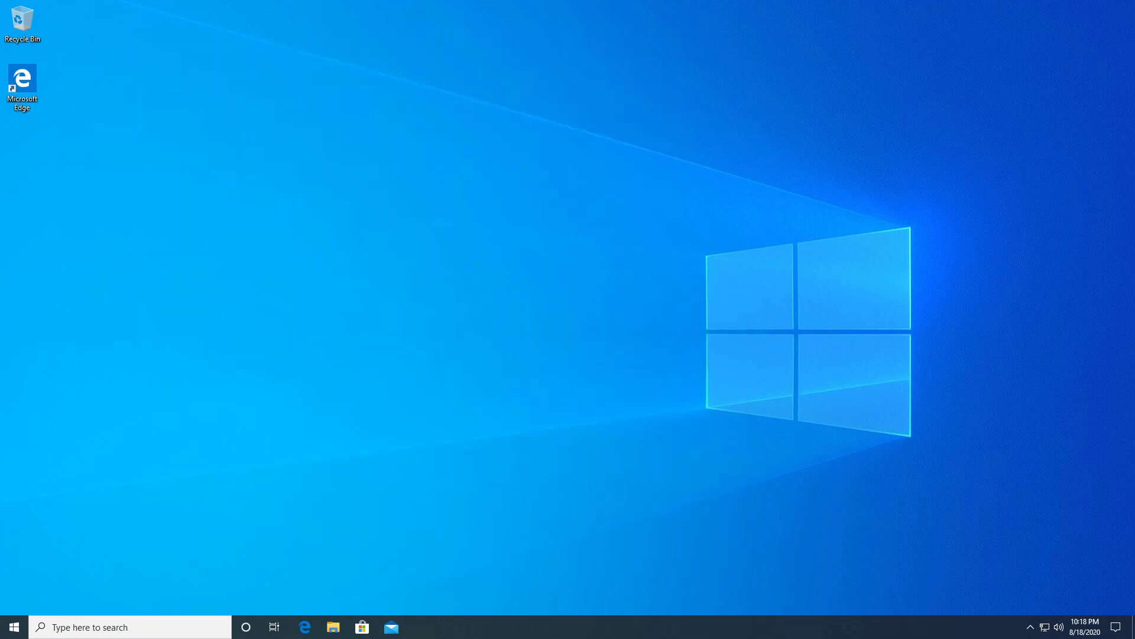
# Bring up the debugging engine diagram in Photo Viewer and close it.
pyautogui.hotkey('alt', 'Tab')
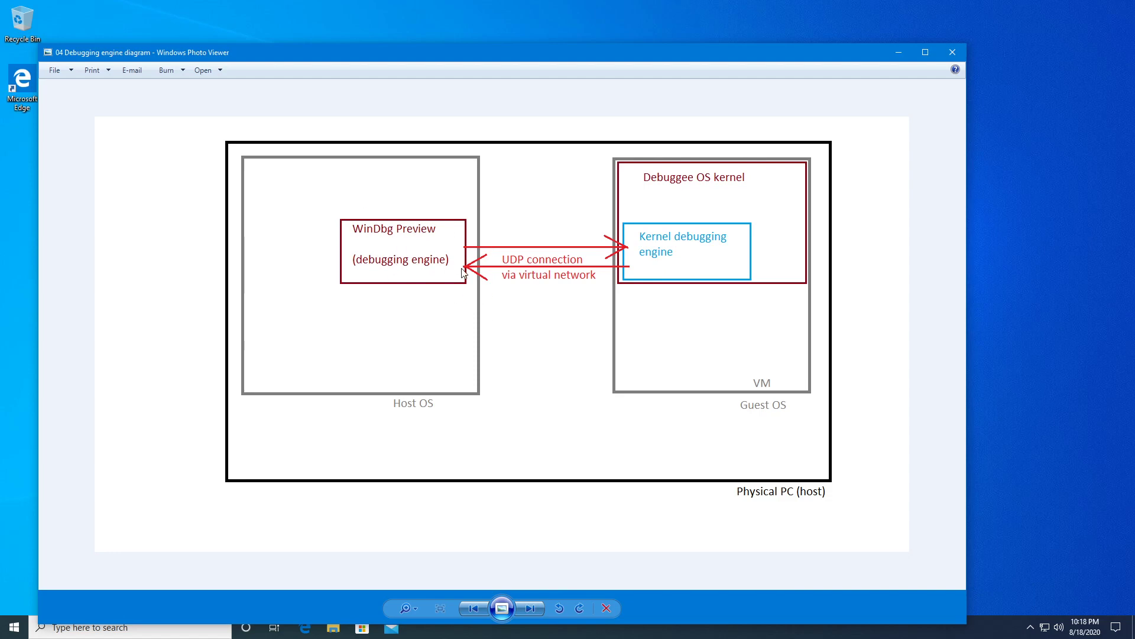
pyautogui.click(959, 50)
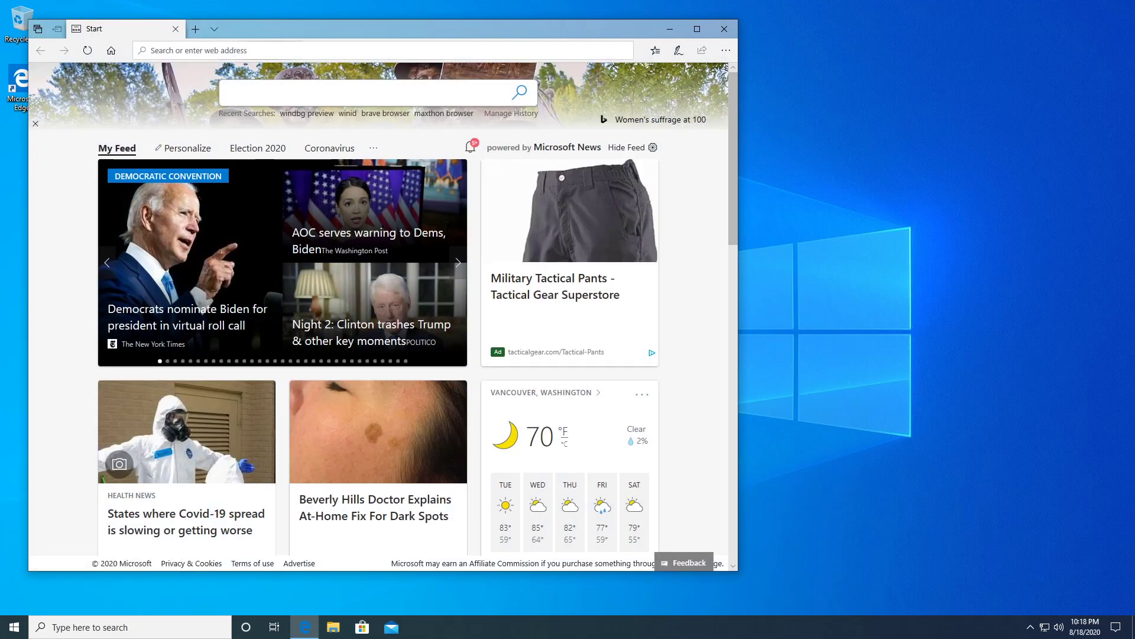
# Search Bing for 'windbg preview' and open its Microsoft Store page, dismissing the sign-up popup.
pyautogui.write('windbg')
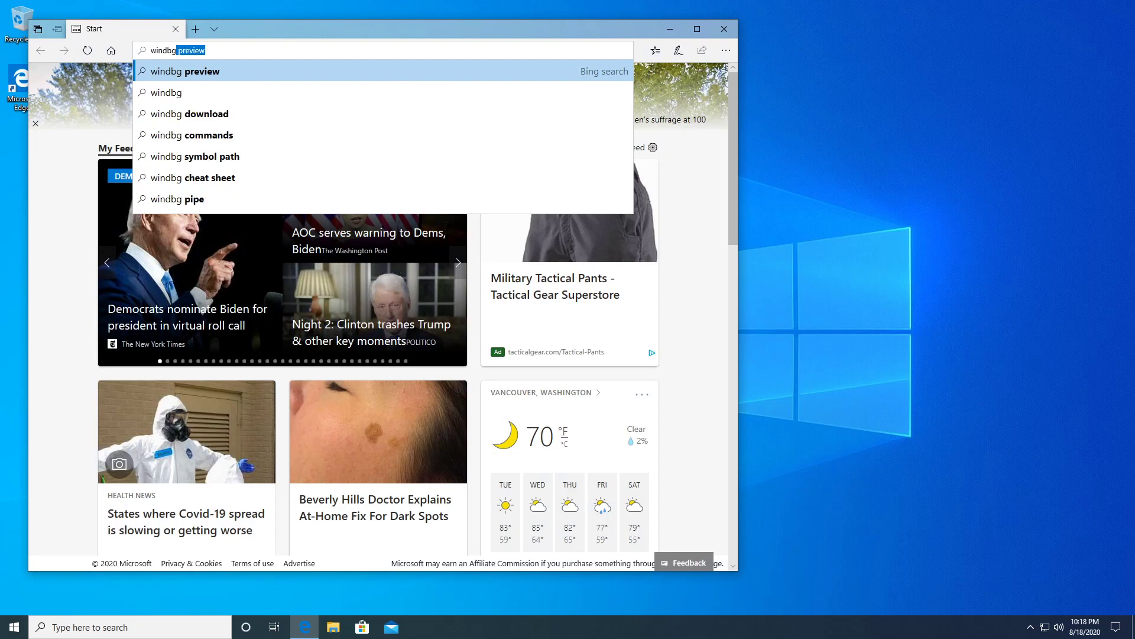
pyautogui.press('BackSpace')
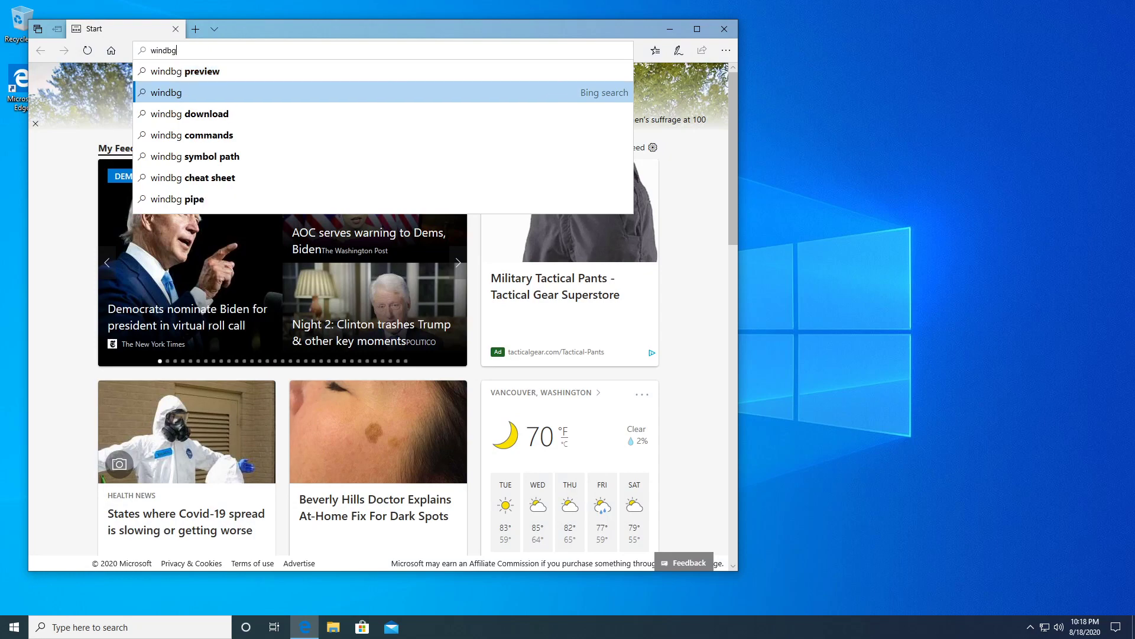
pyautogui.write('preview')
pyautogui.press('Return')
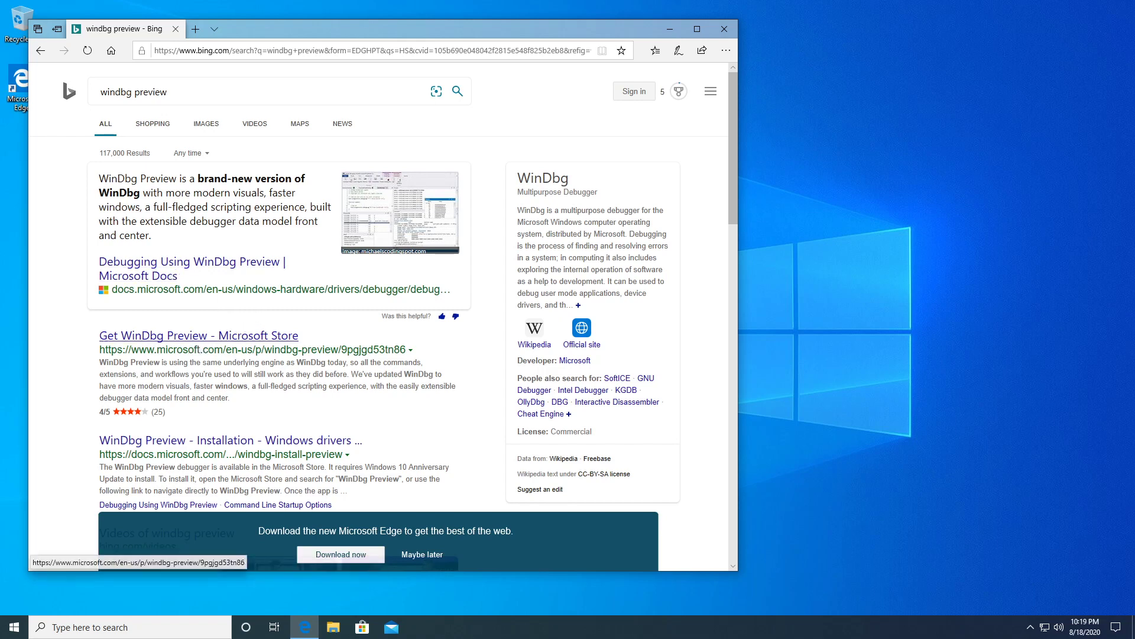
pyautogui.click(187, 338)
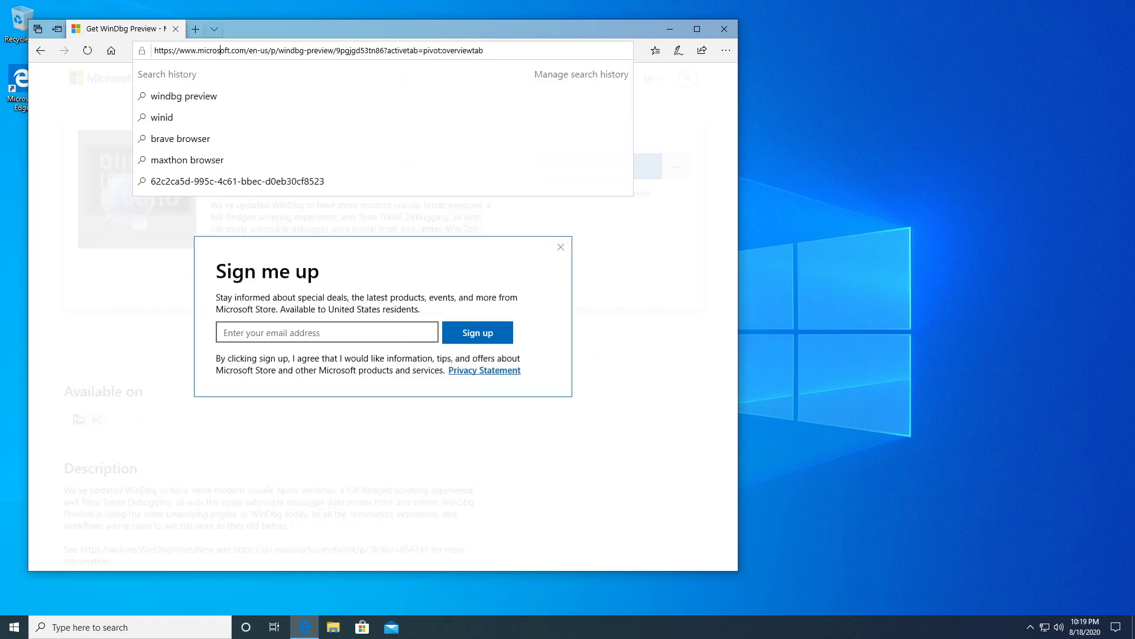
pyautogui.click(563, 247)
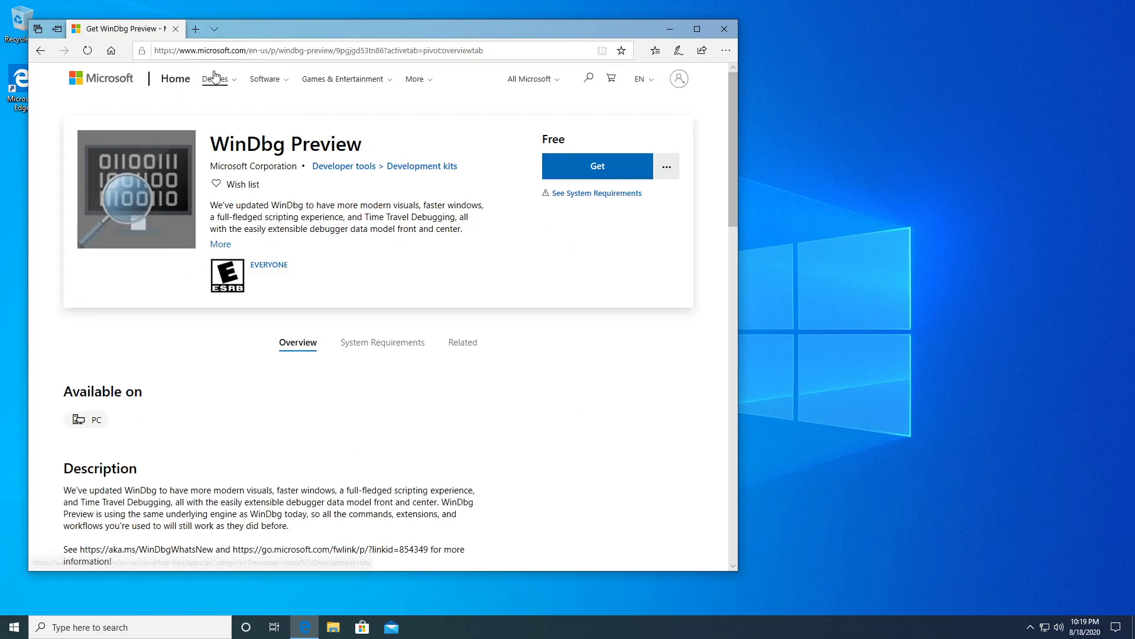
# Highlight the microsoft.com domain in the address bar, then close Edge.
pyautogui.click(223, 49)
pyautogui.click(257, 51)
pyautogui.moveTo(247, 50); pyautogui.dragTo(196, 51)
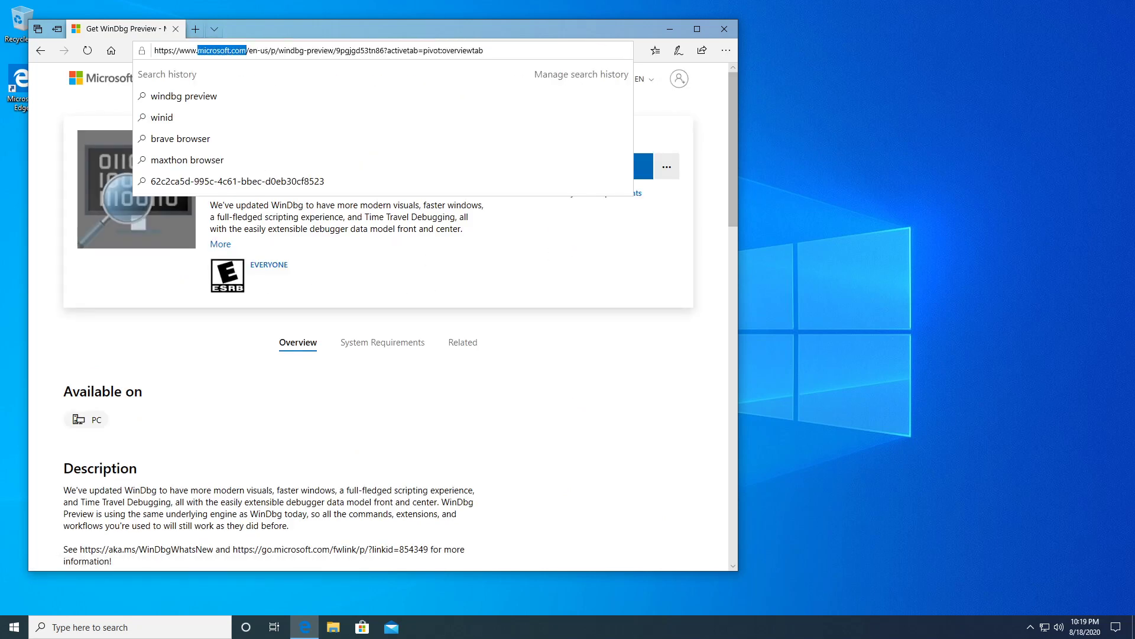
pyautogui.click(436, 269)
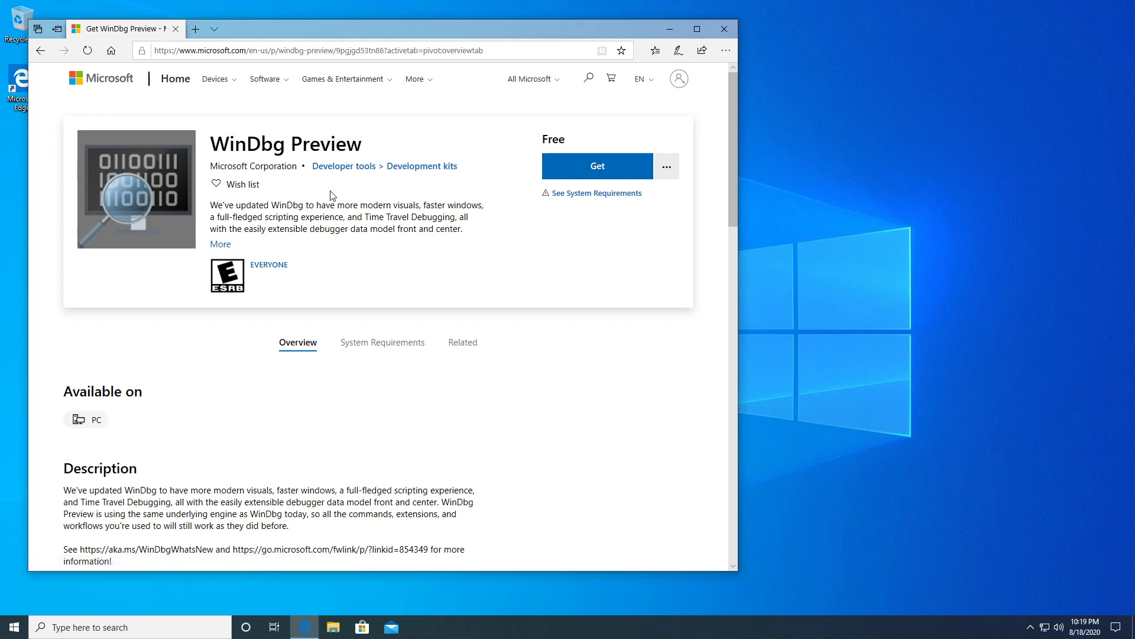
pyautogui.click(724, 28)
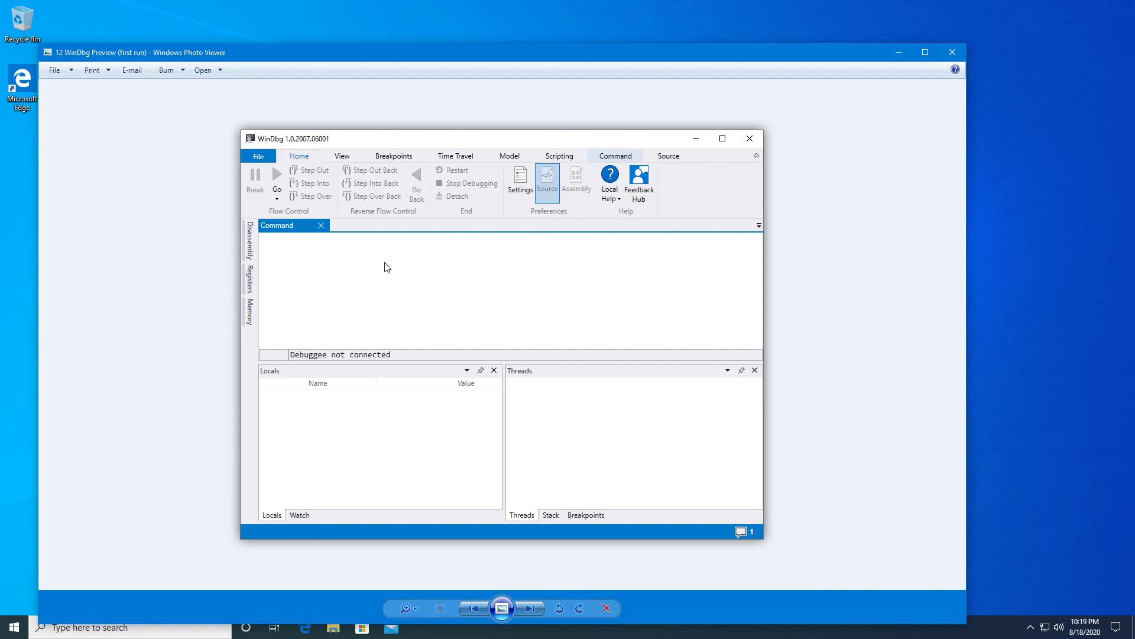
# Close the WinDbg Preview first-run screenshot in Photo Viewer.
pyautogui.click(952, 52)
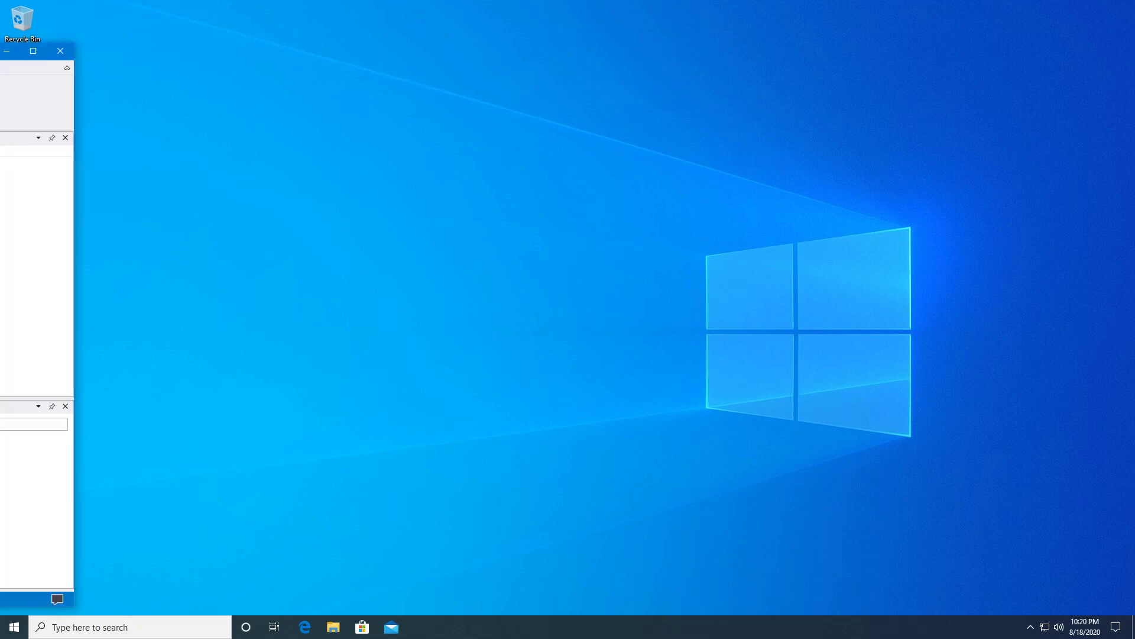
# Center the WinDbg Preview window on the desktop and look over its View and Home ribbon tabs.
pyautogui.moveTo(0, 53); pyautogui.dragTo(566, 73)
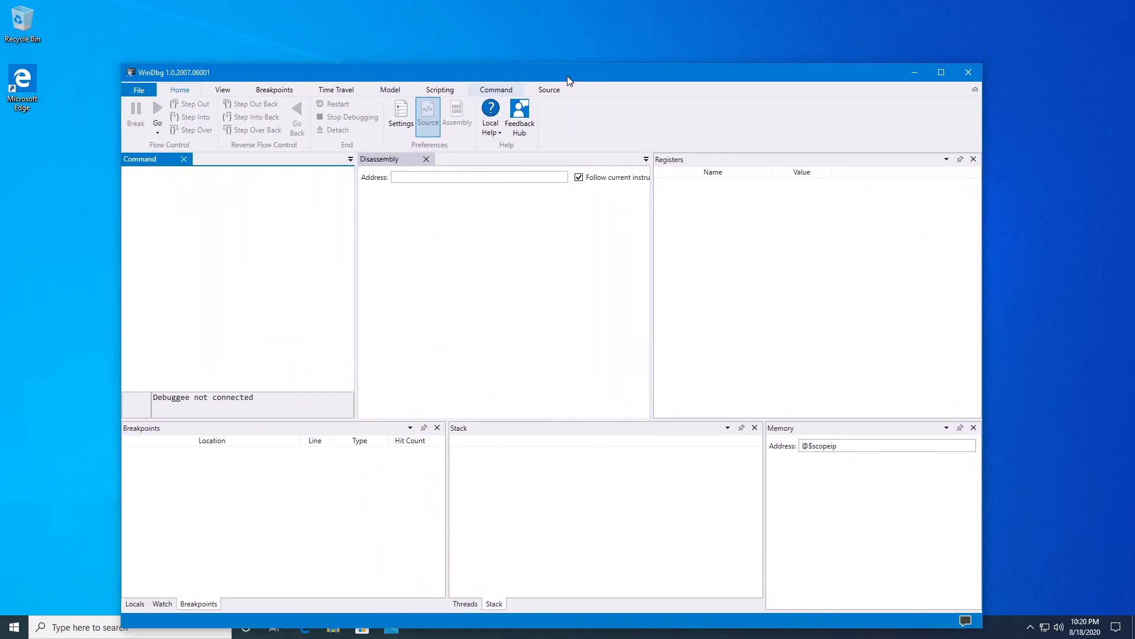
pyautogui.moveTo(647, 71)
pyautogui.mouseDown()
pyautogui.moveTo(671, 59)
pyautogui.moveTo(651, 73)
pyautogui.mouseUp()
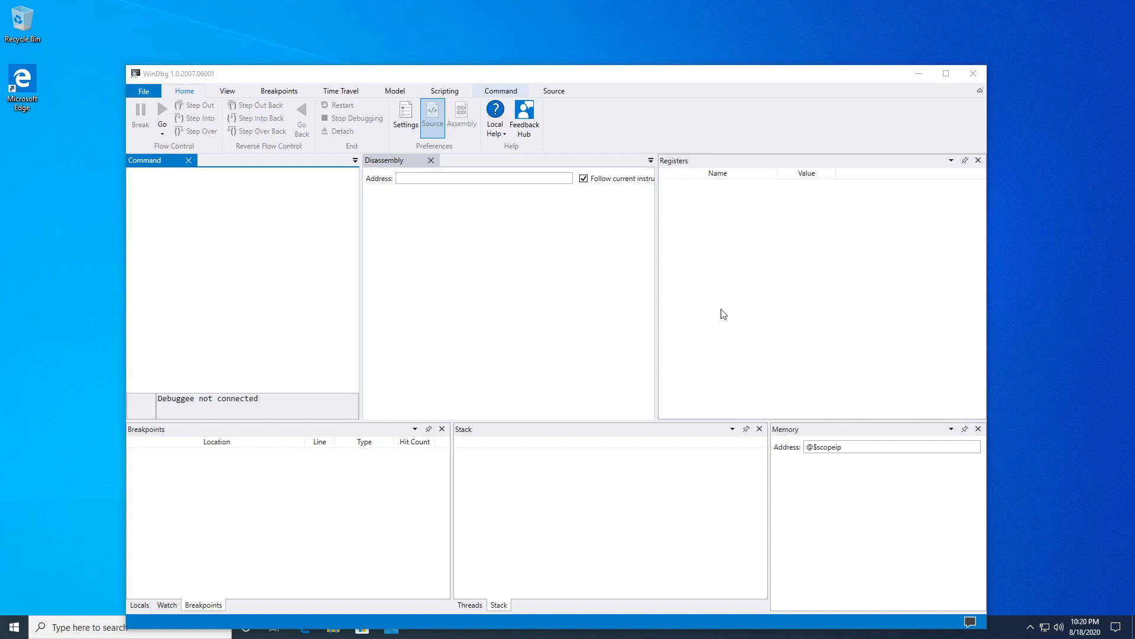
pyautogui.click(667, 102)
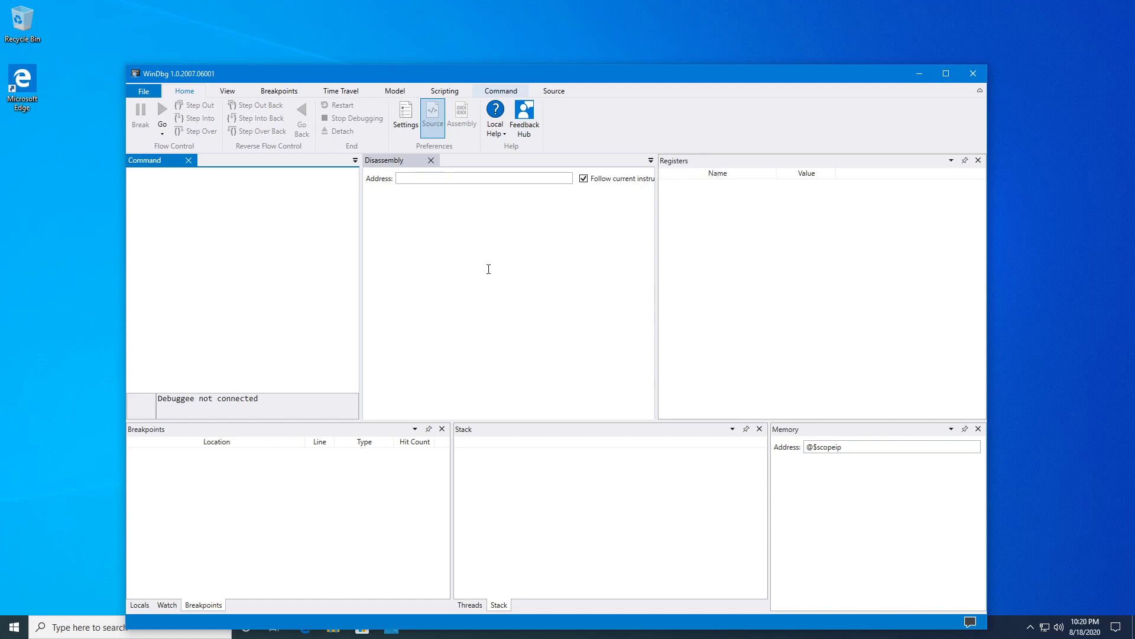
pyautogui.click(229, 90)
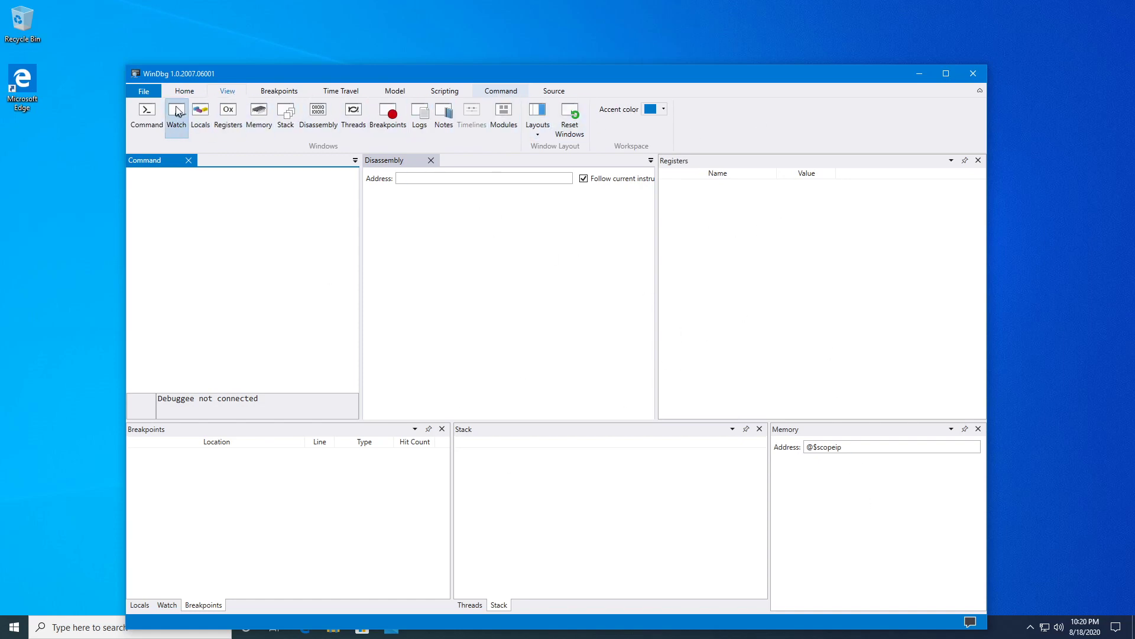
pyautogui.click(184, 91)
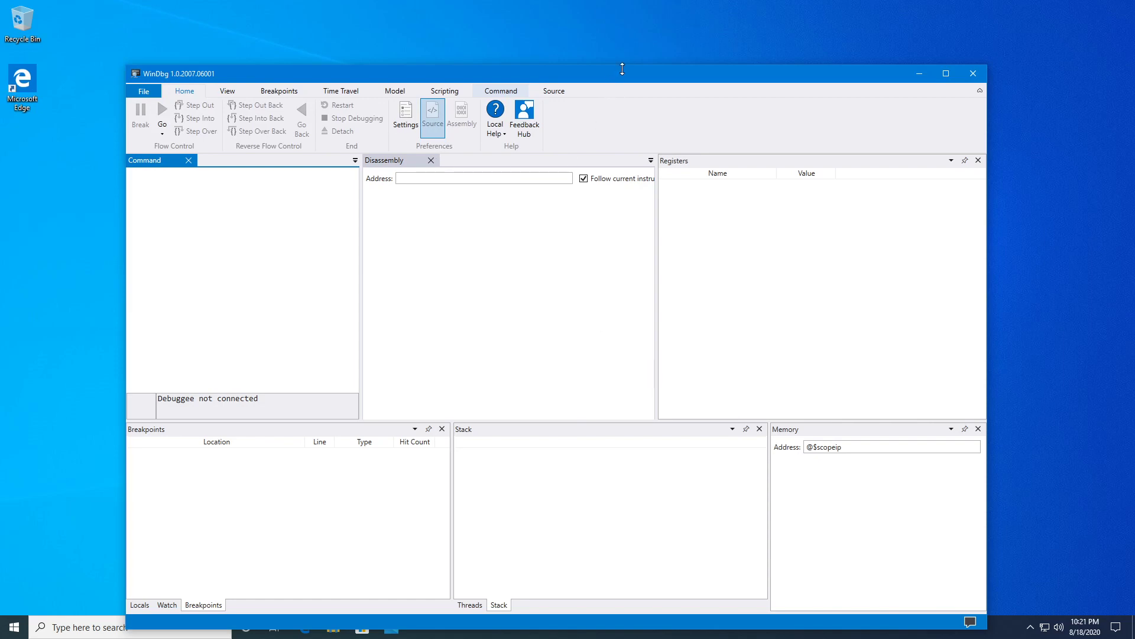
pyautogui.moveTo(633, 76); pyautogui.dragTo(629, 79)
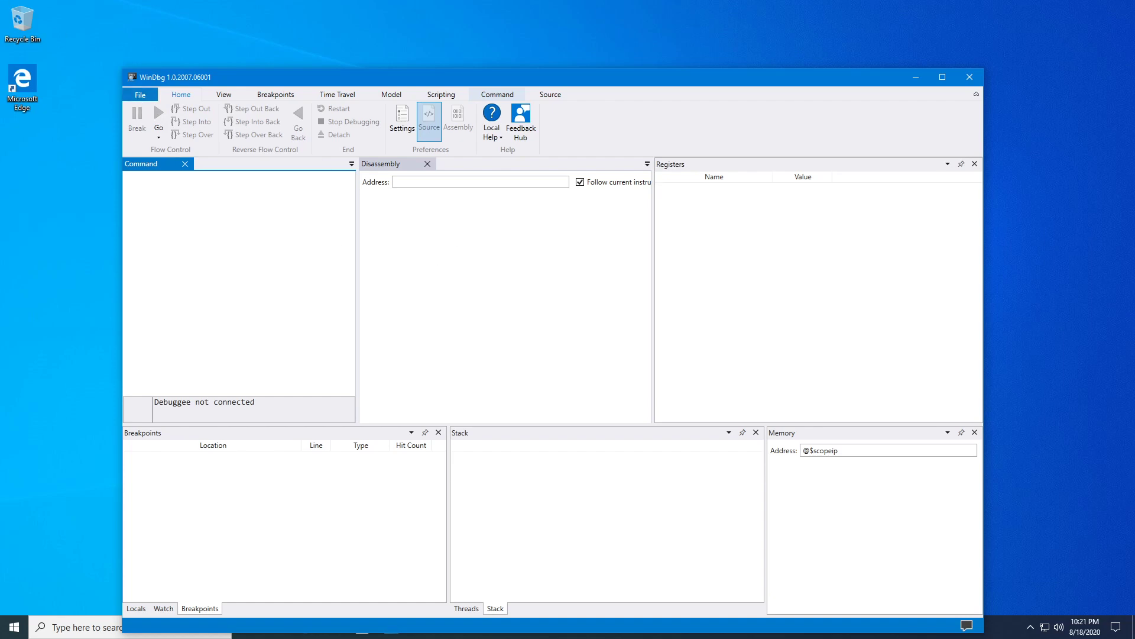
pyautogui.hotkey('alt', 'Tab')
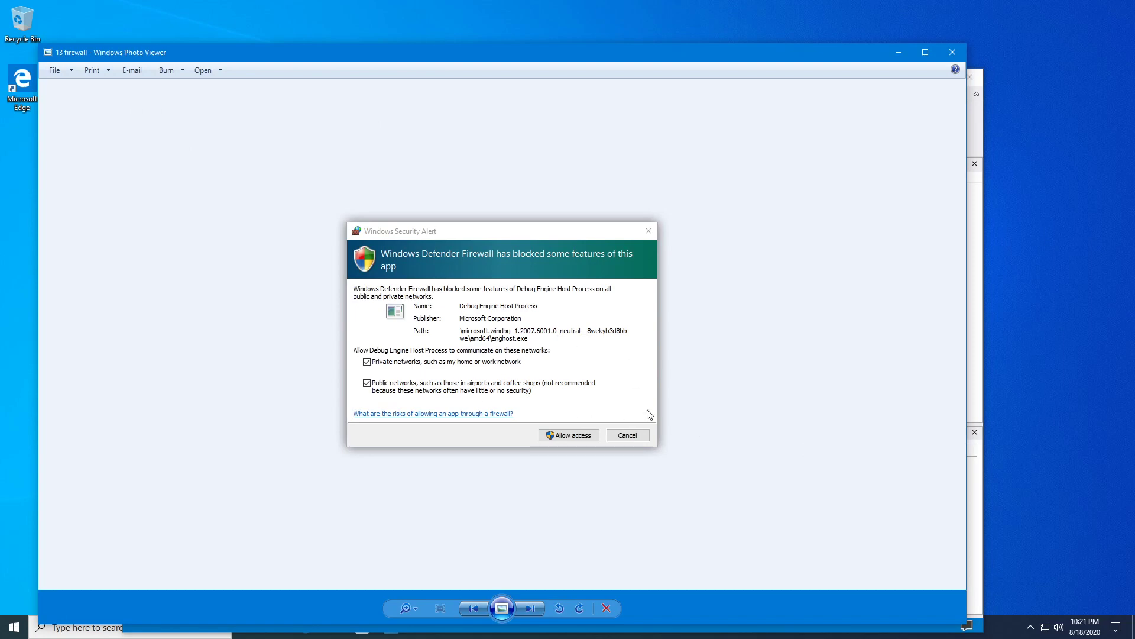
pyautogui.scroll(2, 383, 368)
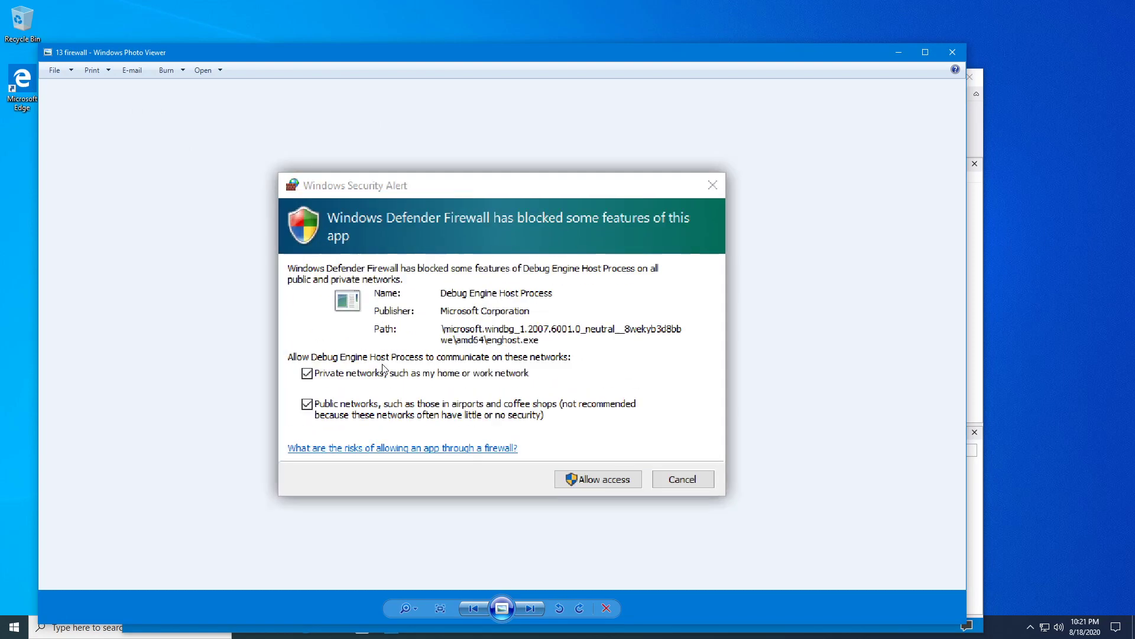
pyautogui.scroll(2, 383, 368)
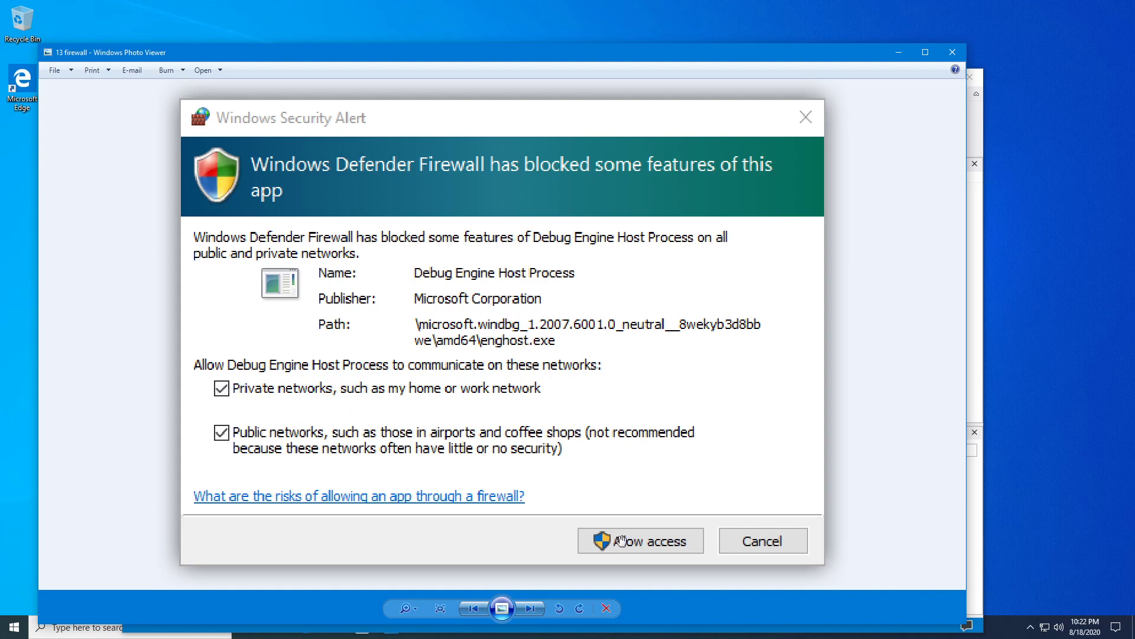
pyautogui.click(950, 56)
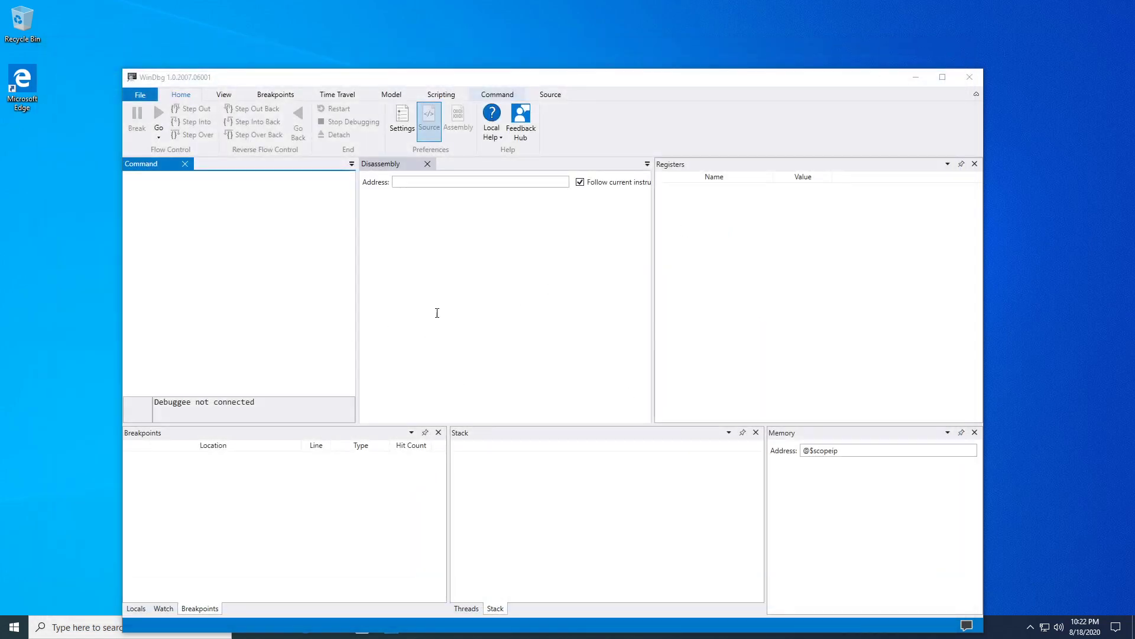
# Open WinDbg's File menu to show the Start debugging page and shift the window up-left.
pyautogui.click(606, 76)
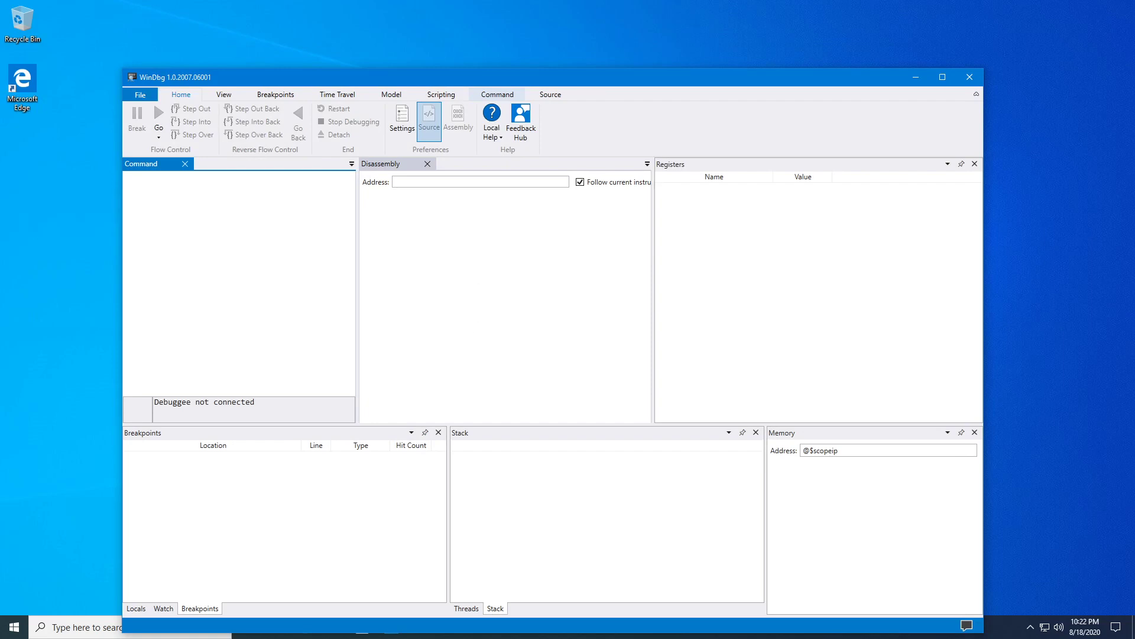
pyautogui.click(140, 95)
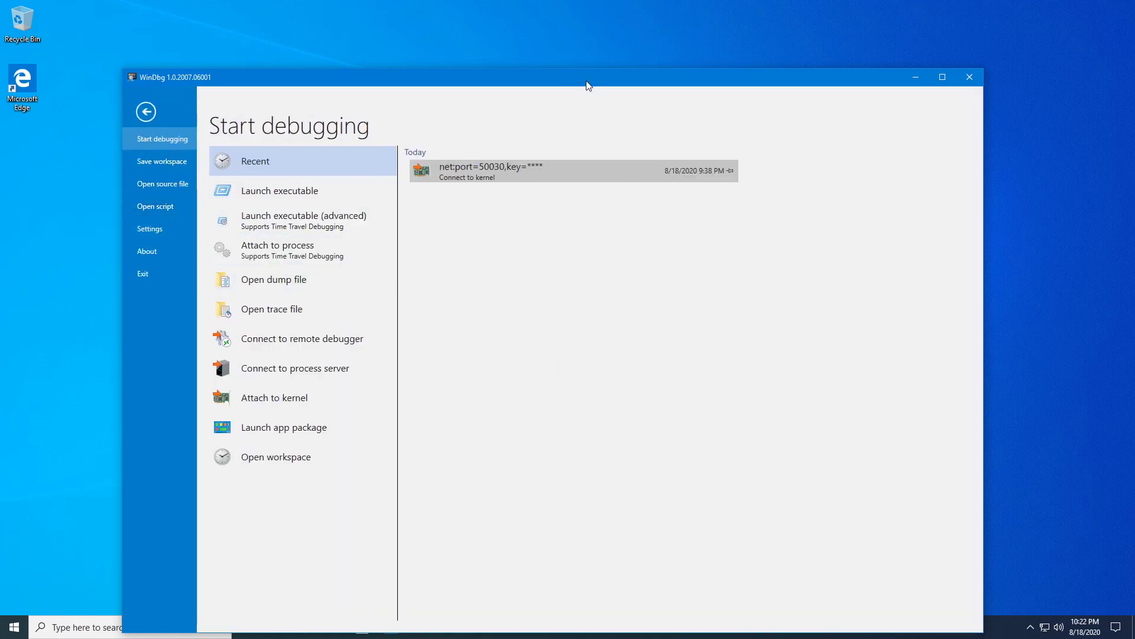
pyautogui.moveTo(587, 82); pyautogui.dragTo(572, 66)
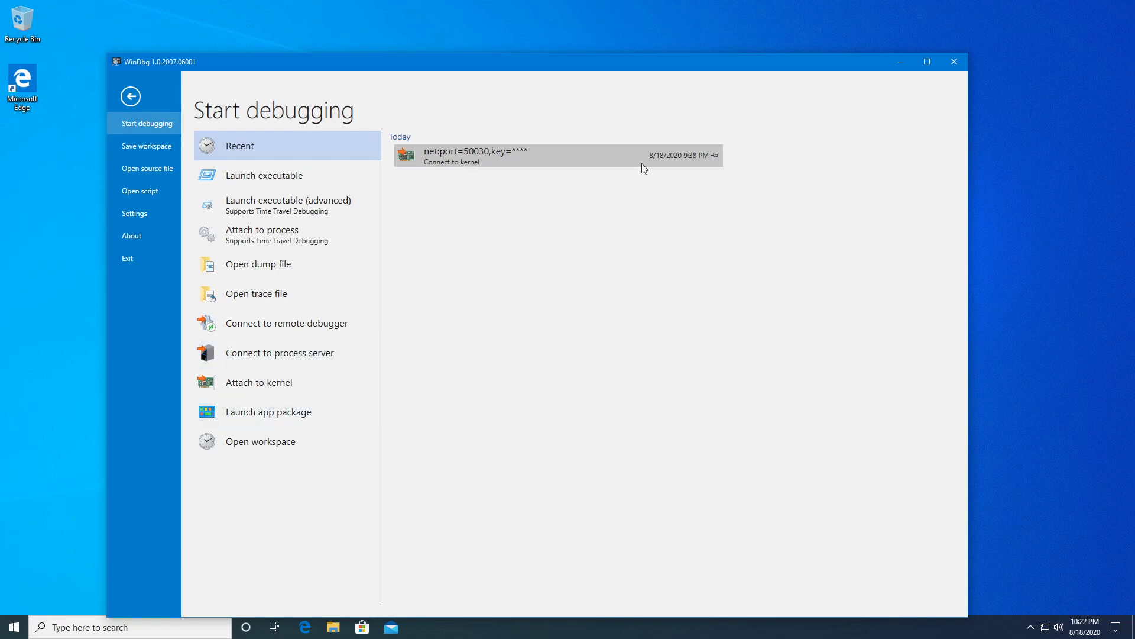
# Open the Attach to kernel Net settings and clear the old key and port fields.
pyautogui.click(255, 386)
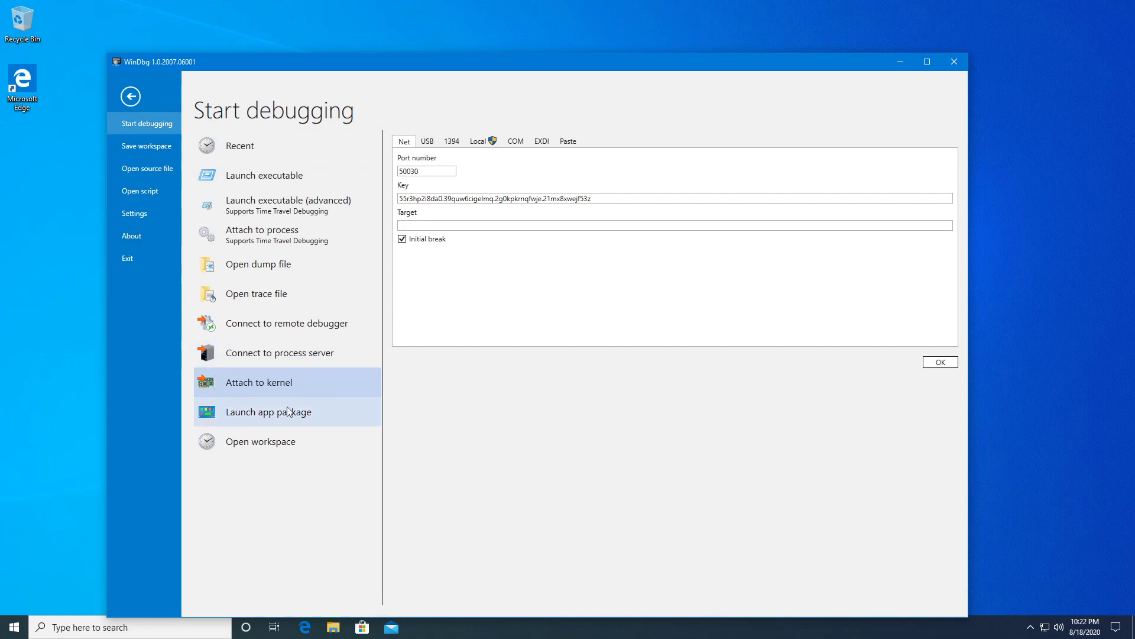
pyautogui.moveTo(608, 199); pyautogui.dragTo(365, 202)
pyautogui.press('BackSpace')
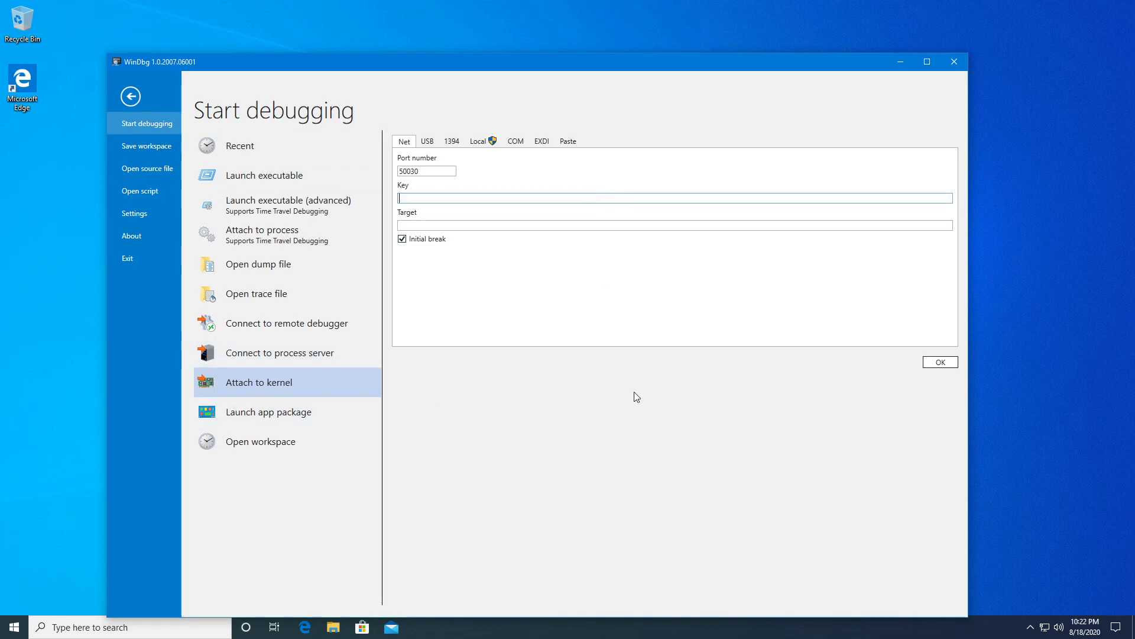
pyautogui.moveTo(427, 174); pyautogui.dragTo(363, 172)
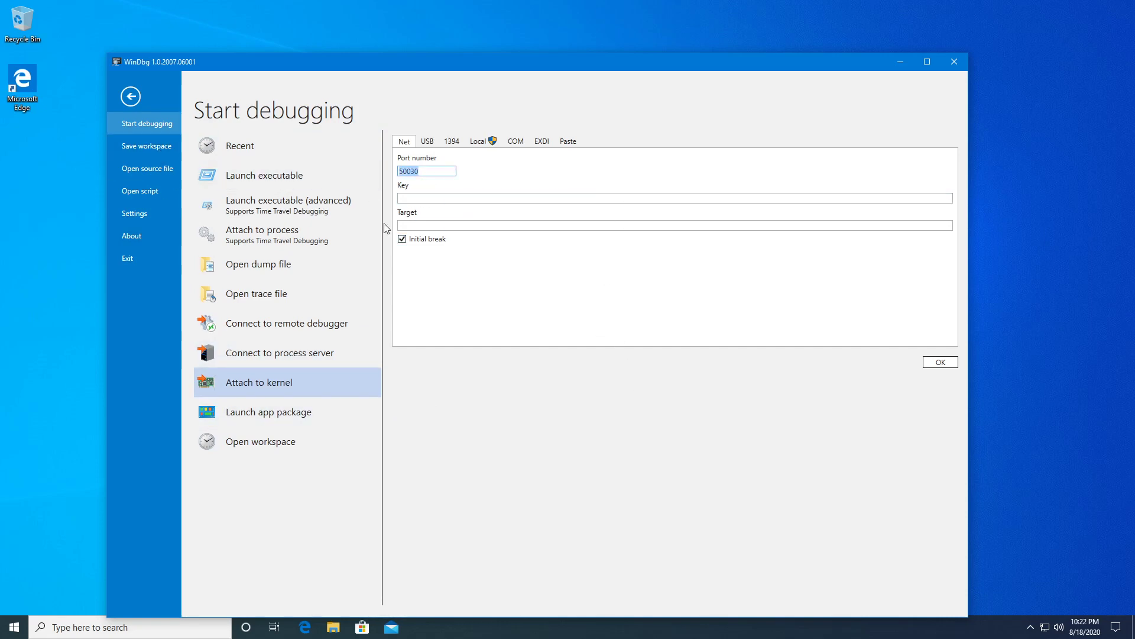
pyautogui.press('BackSpace')
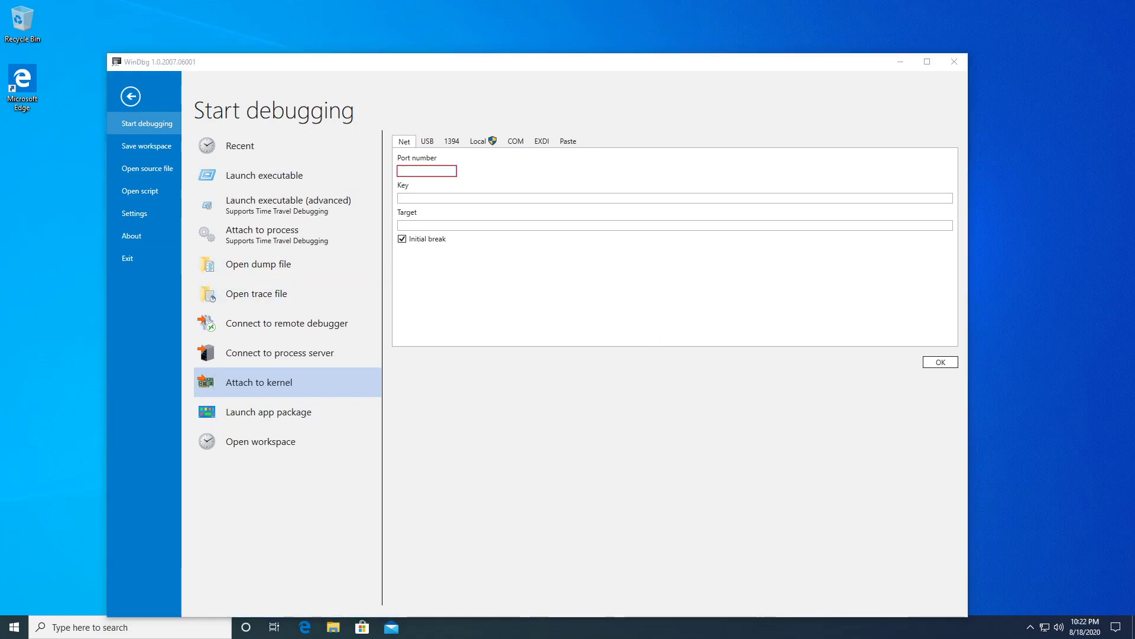
# Copy 50030 from the scratch pad notes into the Port number field.
pyautogui.moveTo(0, 333); pyautogui.dragTo(621, 302)
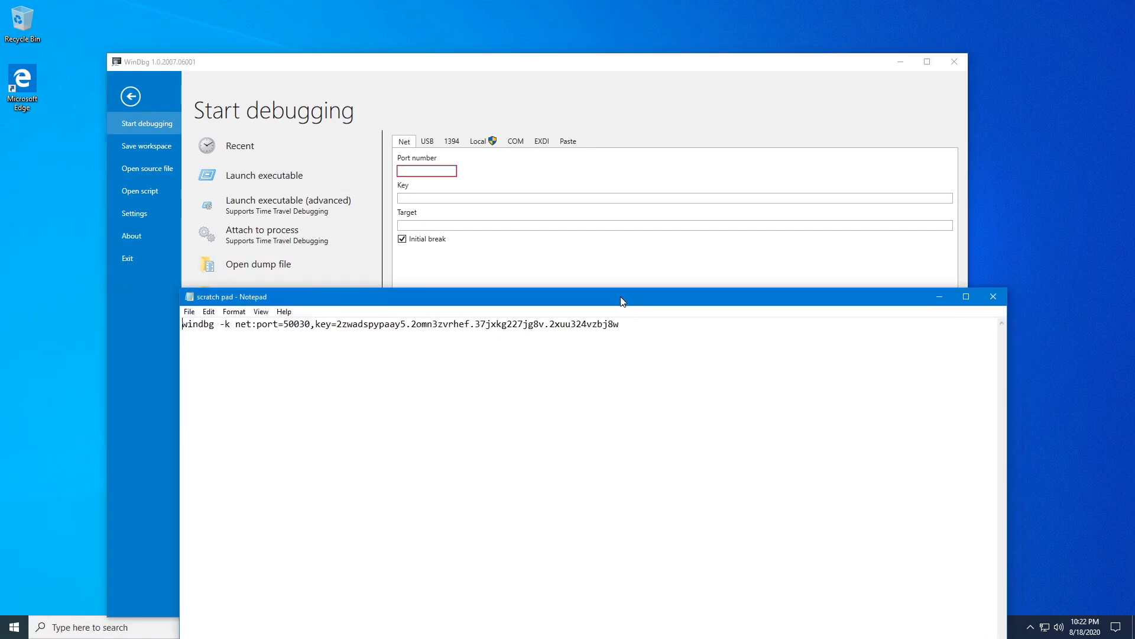
pyautogui.hotkey('ctrl', '+')
pyautogui.hotkey('ctrl', '+')
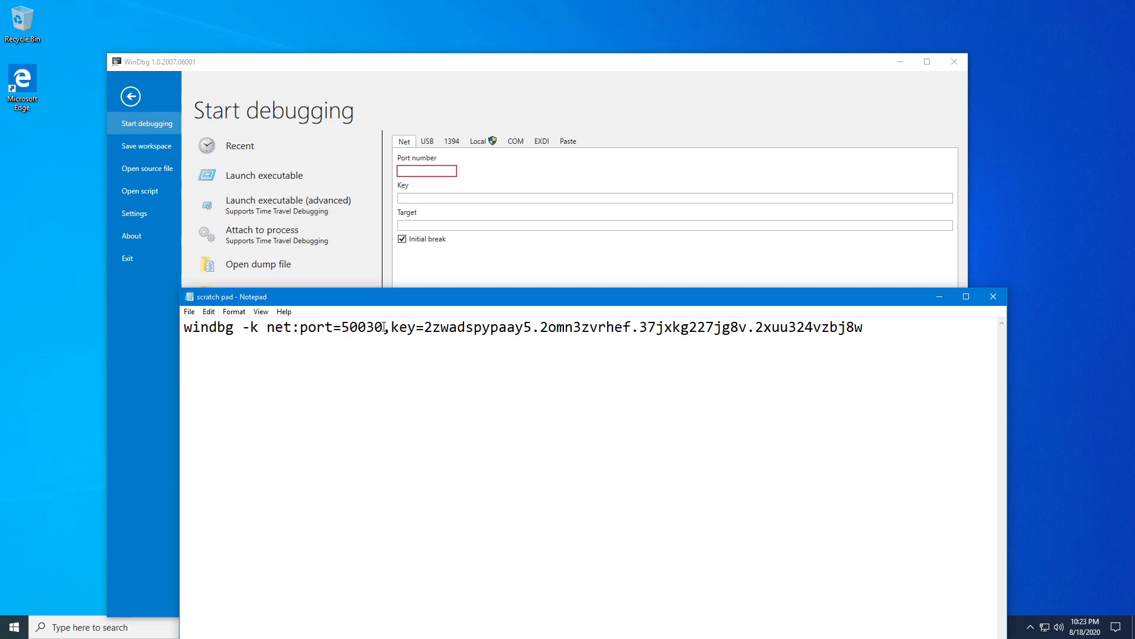
pyautogui.moveTo(383, 327); pyautogui.dragTo(341, 327)
pyautogui.rightClick(358, 327)
pyautogui.click(389, 366)
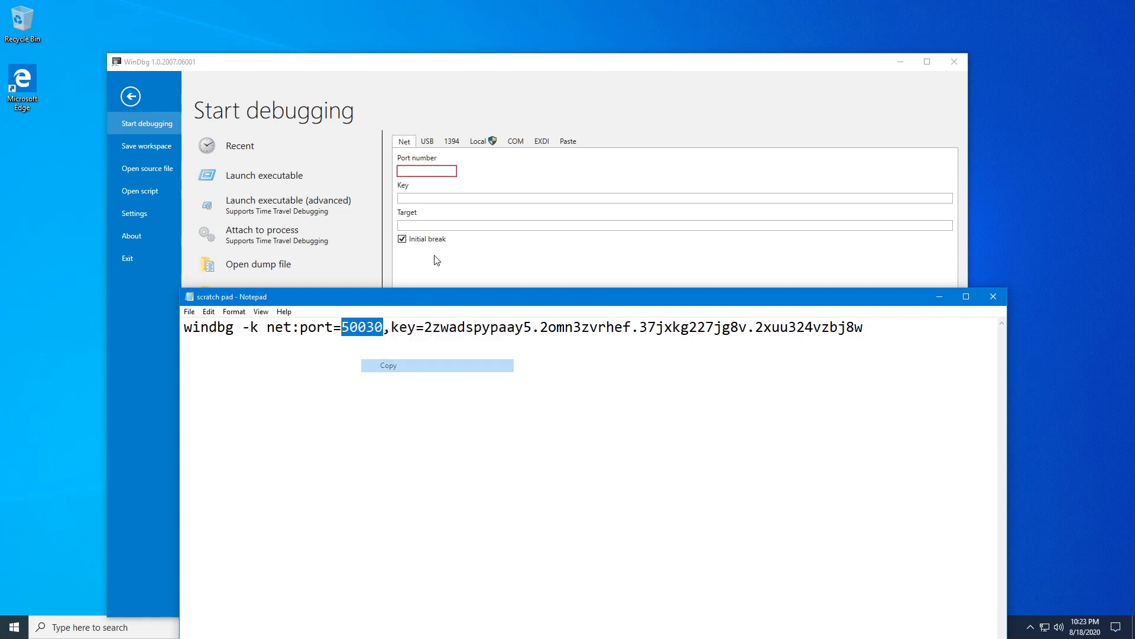
pyautogui.rightClick(420, 172)
pyautogui.click(449, 207)
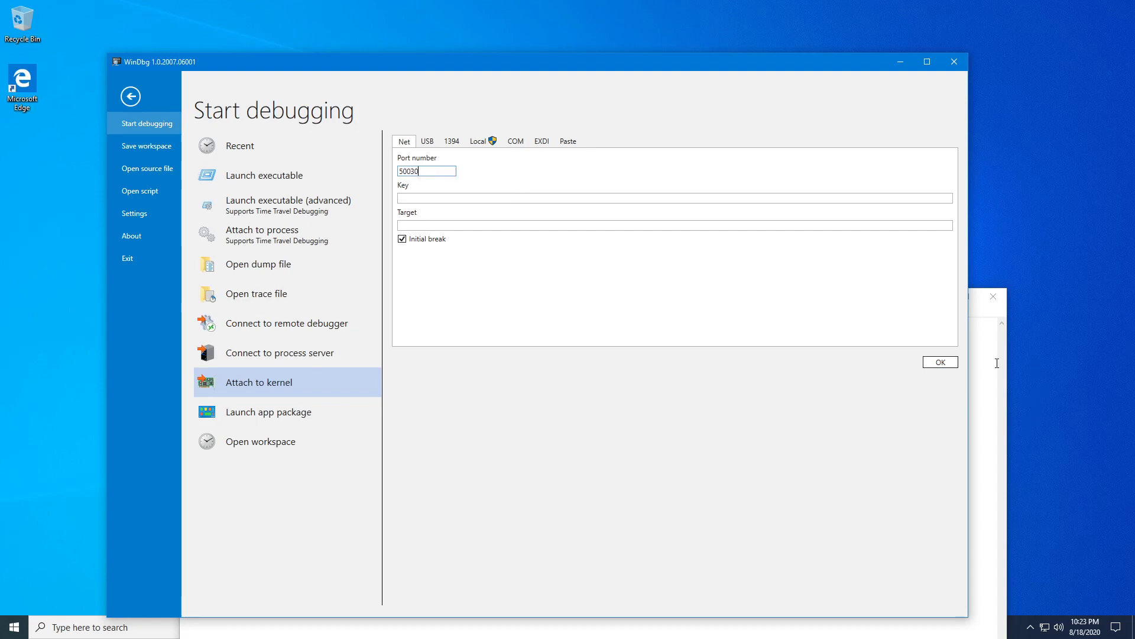
# Copy the connection key from the notes into the Key field, then return to the diagram.
pyautogui.click(987, 354)
pyautogui.moveTo(920, 335); pyautogui.dragTo(425, 327)
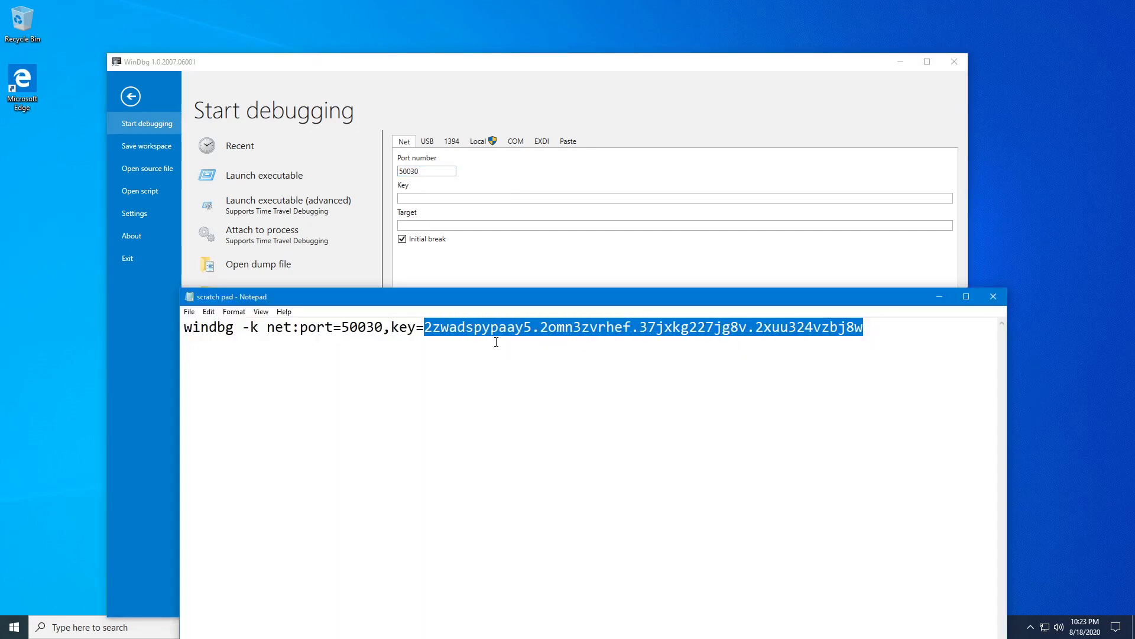
pyautogui.rightClick(554, 327)
pyautogui.click(568, 366)
pyautogui.click(420, 199)
pyautogui.rightClick(419, 200)
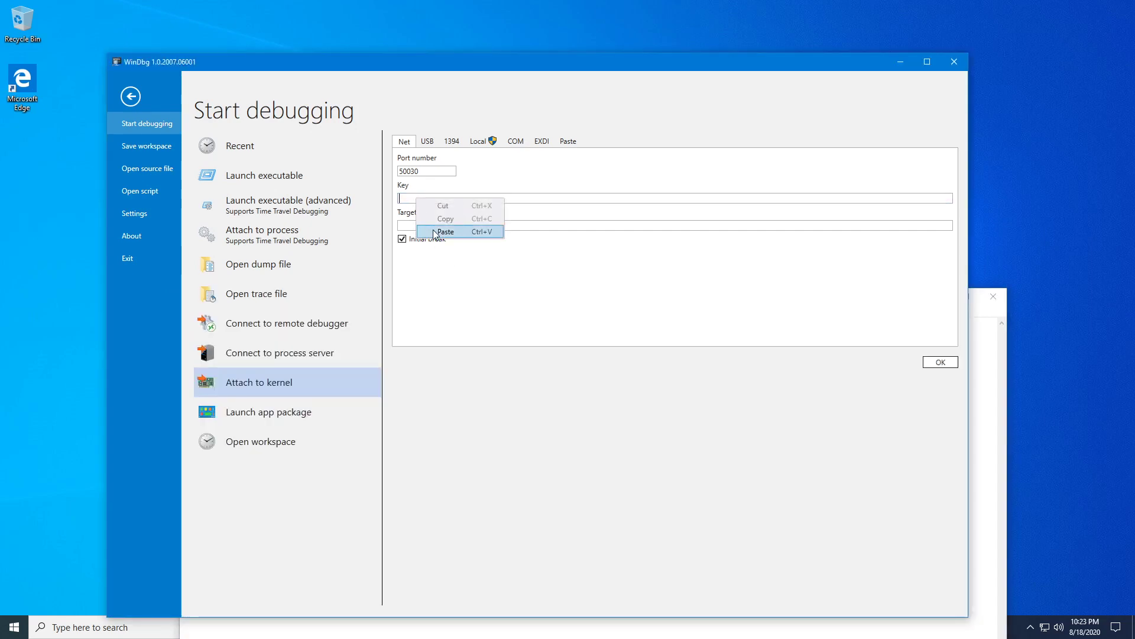
pyautogui.click(445, 232)
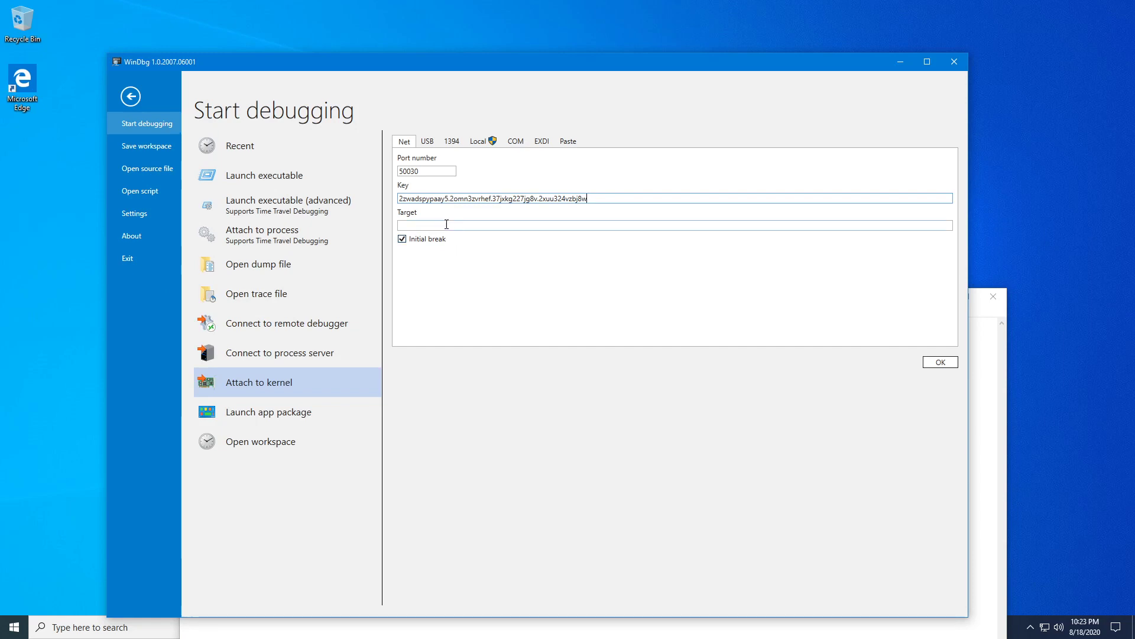
pyautogui.click(446, 225)
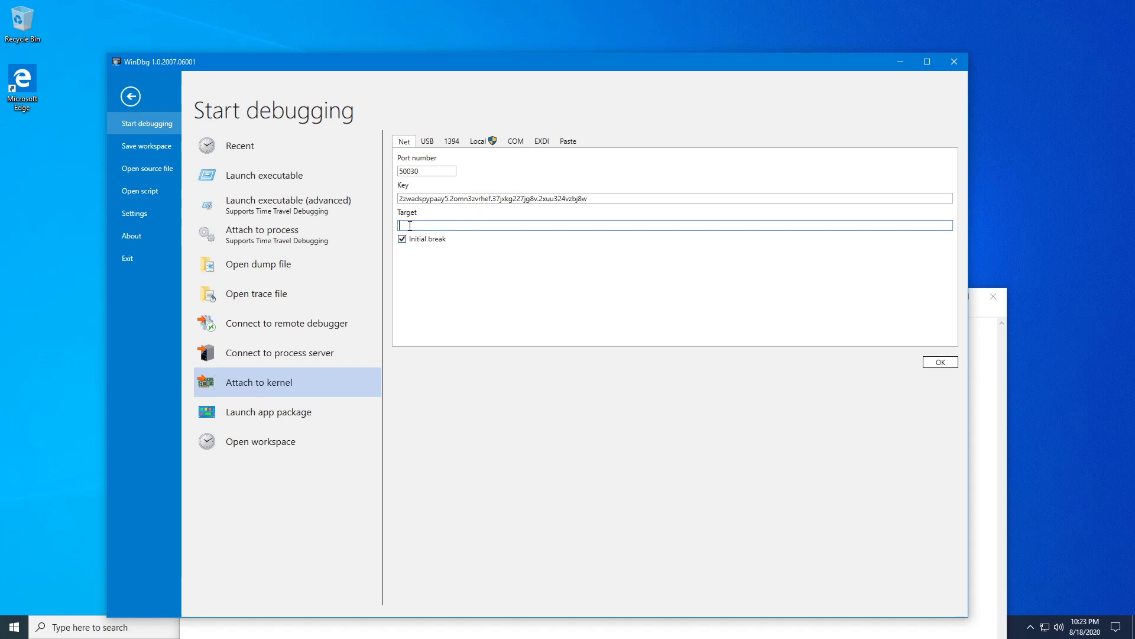
pyautogui.hotkey('alt', 'Tab')
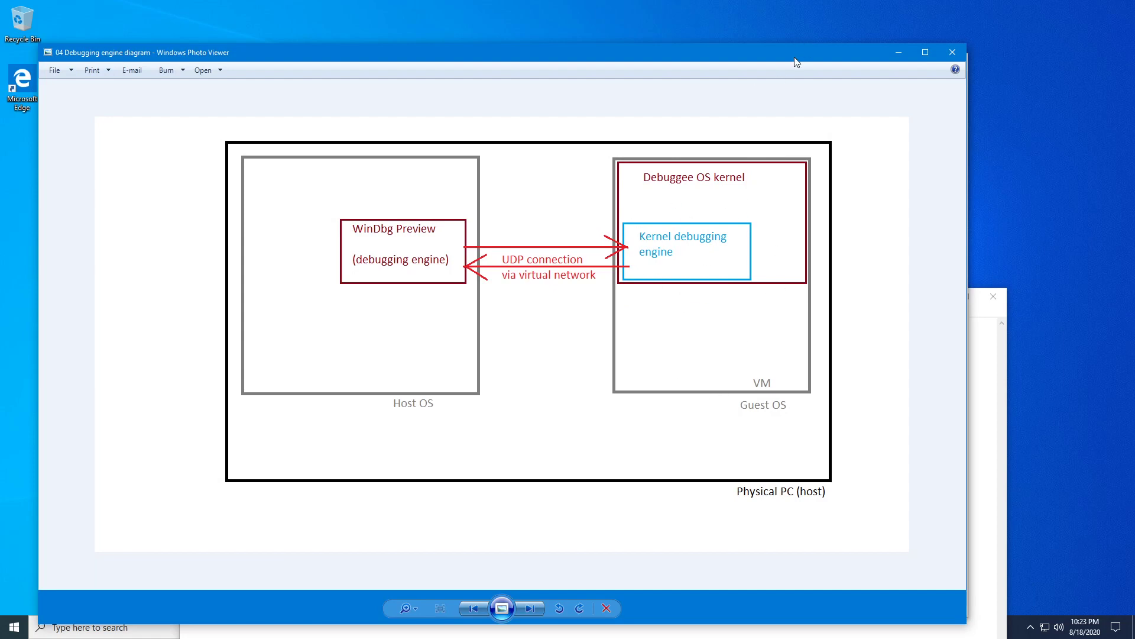
# Minimize the diagram and review the Target field and key on the Attach to kernel page.
pyautogui.click(899, 53)
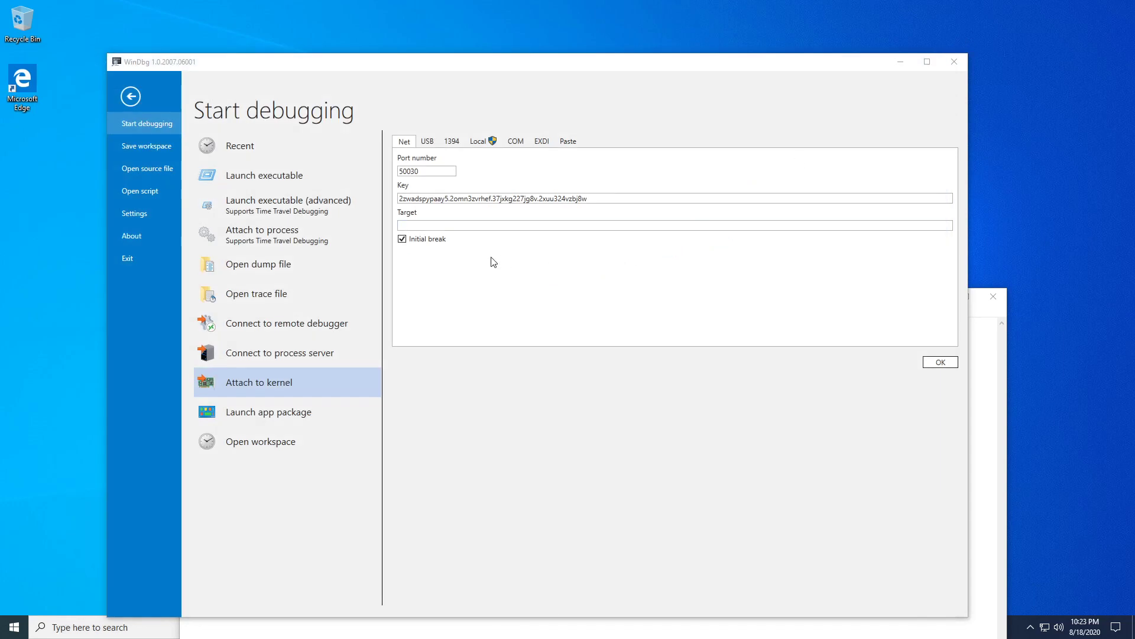
pyautogui.click(458, 225)
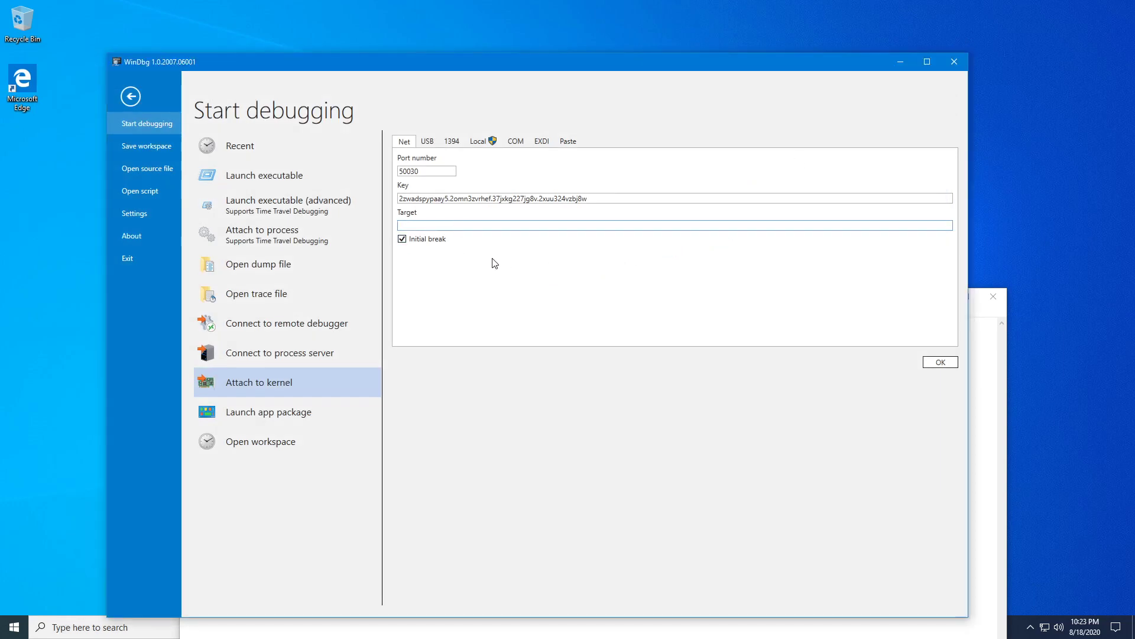
pyautogui.moveTo(595, 198); pyautogui.dragTo(394, 200)
pyautogui.click(425, 222)
# Start the Net kernel debugging session and close the notes window with the connection command.
pyautogui.click(940, 363)
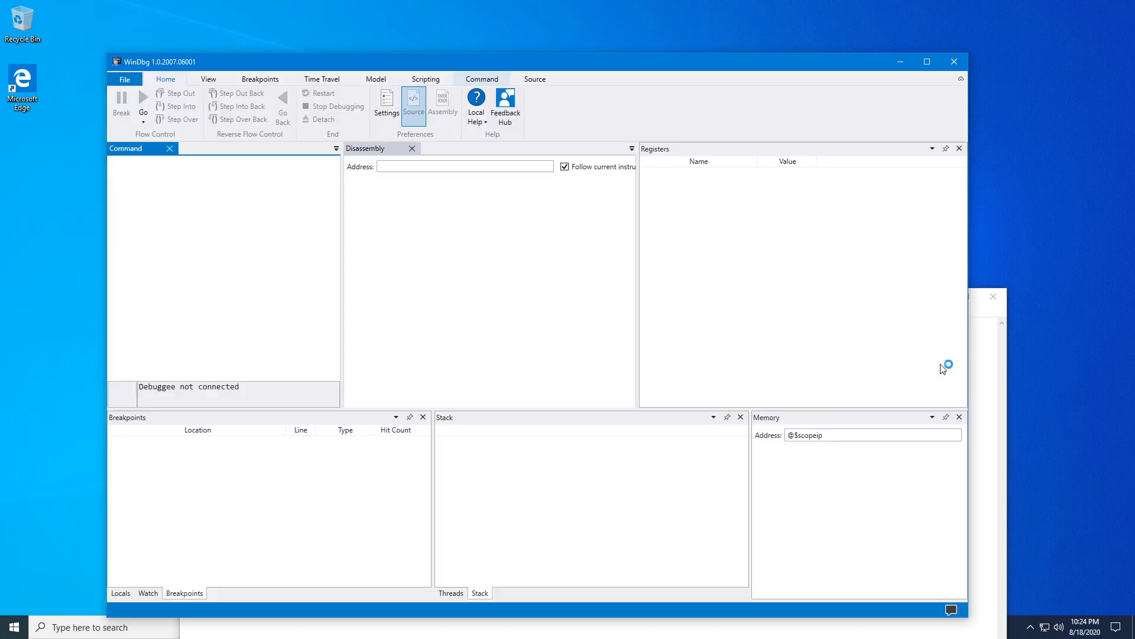
pyautogui.click(980, 352)
pyautogui.moveTo(863, 299); pyautogui.dragTo(793, 136)
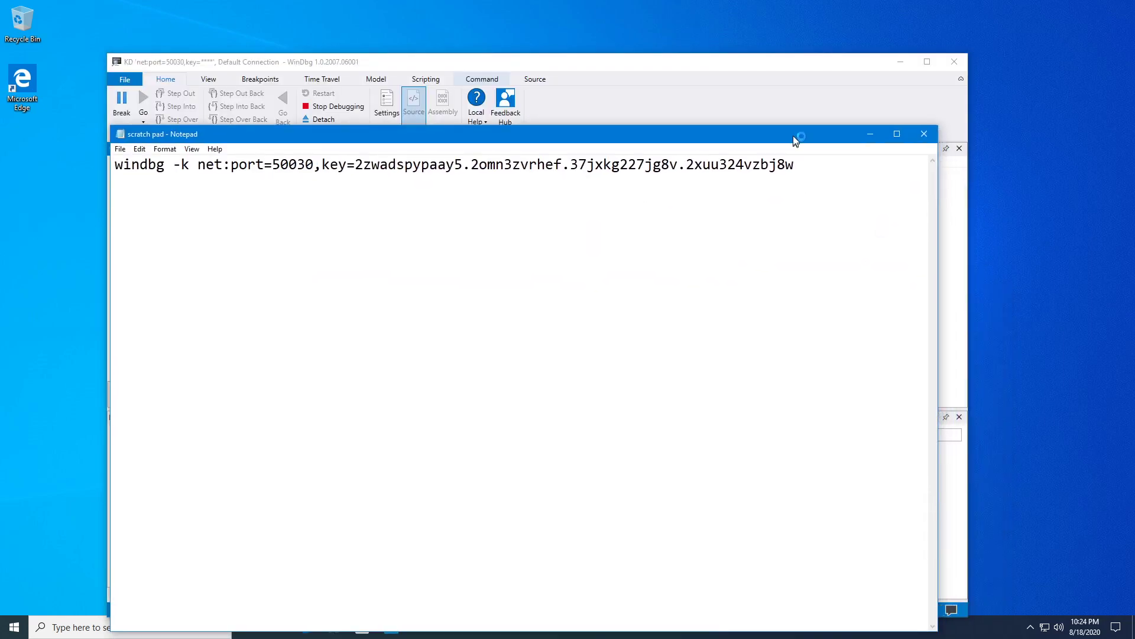
pyautogui.click(924, 133)
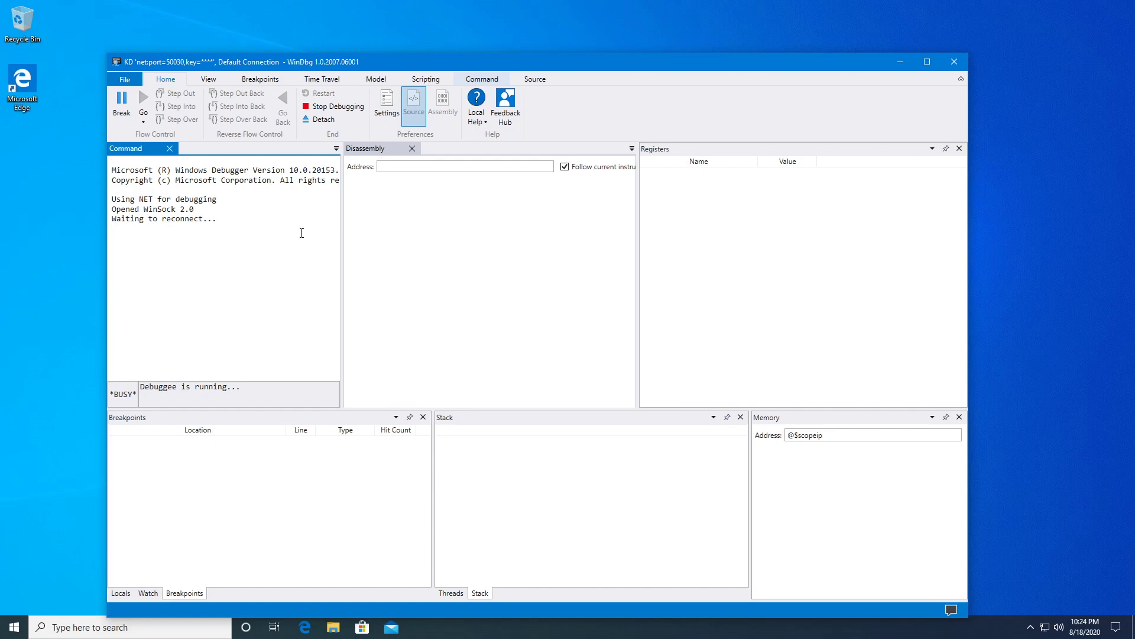
# Select and clear the output lines in the Command pane.
pyautogui.moveTo(238, 222); pyautogui.dragTo(112, 205)
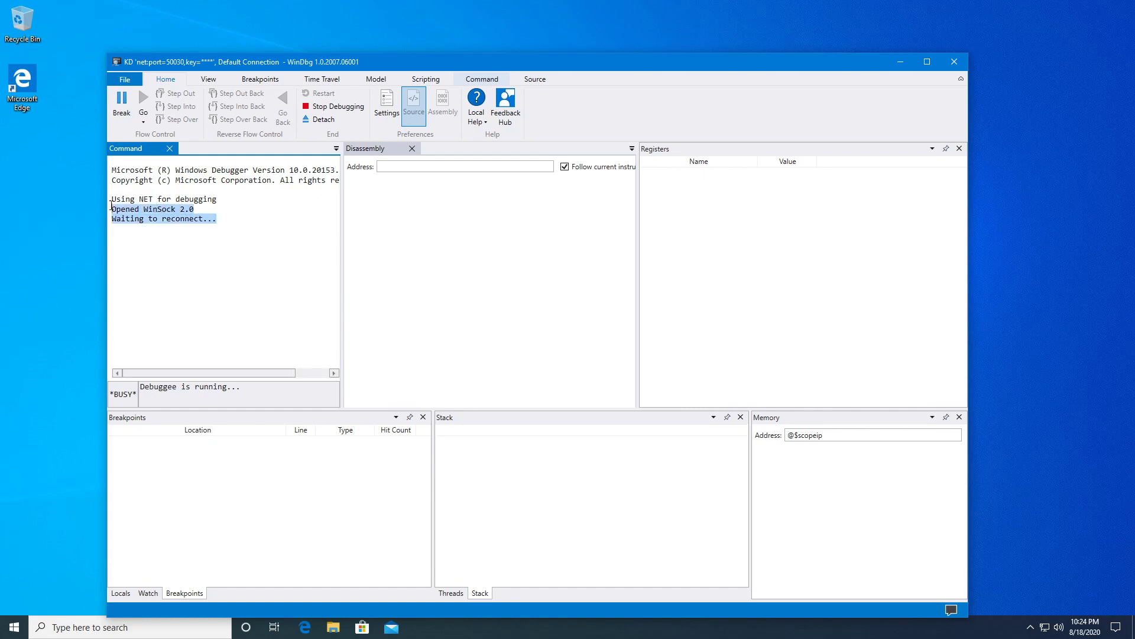
pyautogui.click(167, 216)
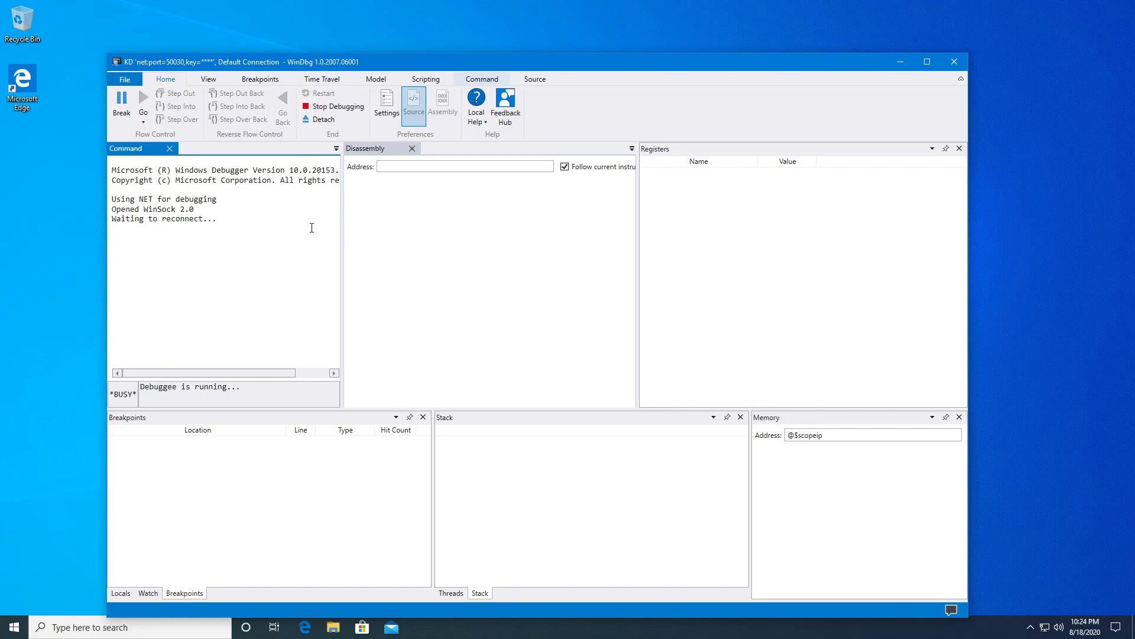
pyautogui.click(167, 225)
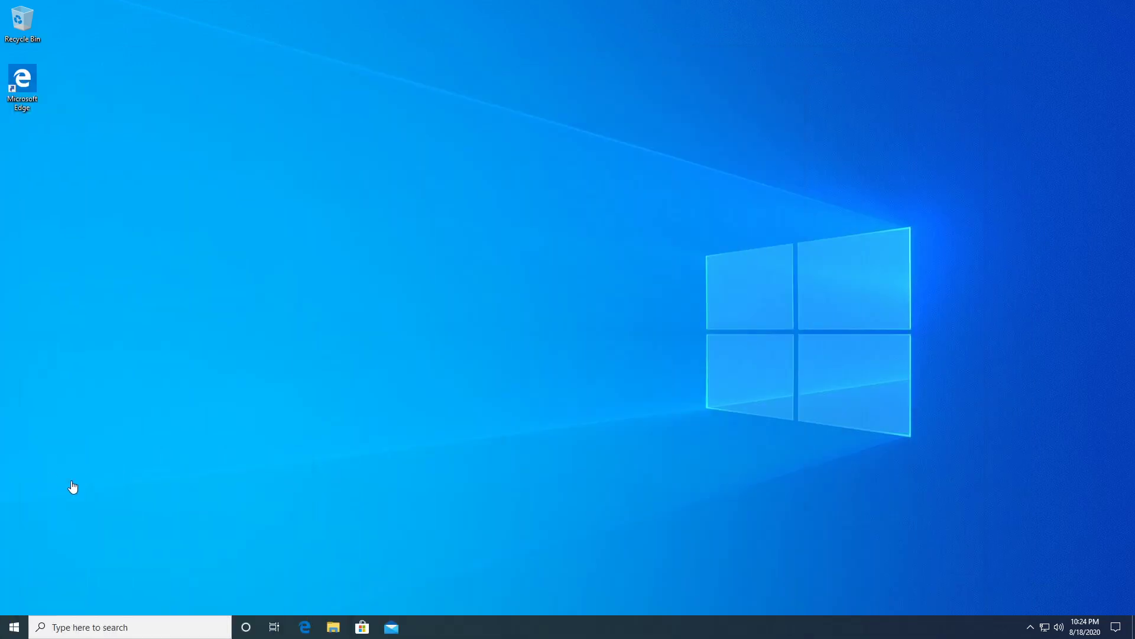
# Restart the Windows 10 guest from the Start menu's Power options.
pyautogui.click(14, 627)
pyautogui.click(21, 602)
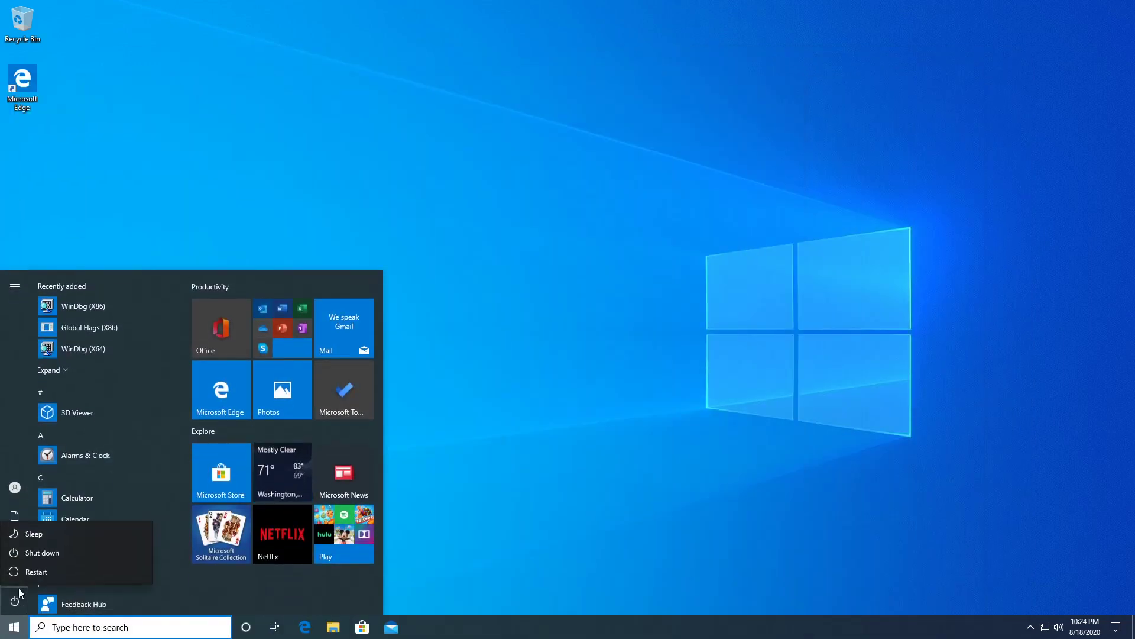
pyautogui.click(24, 573)
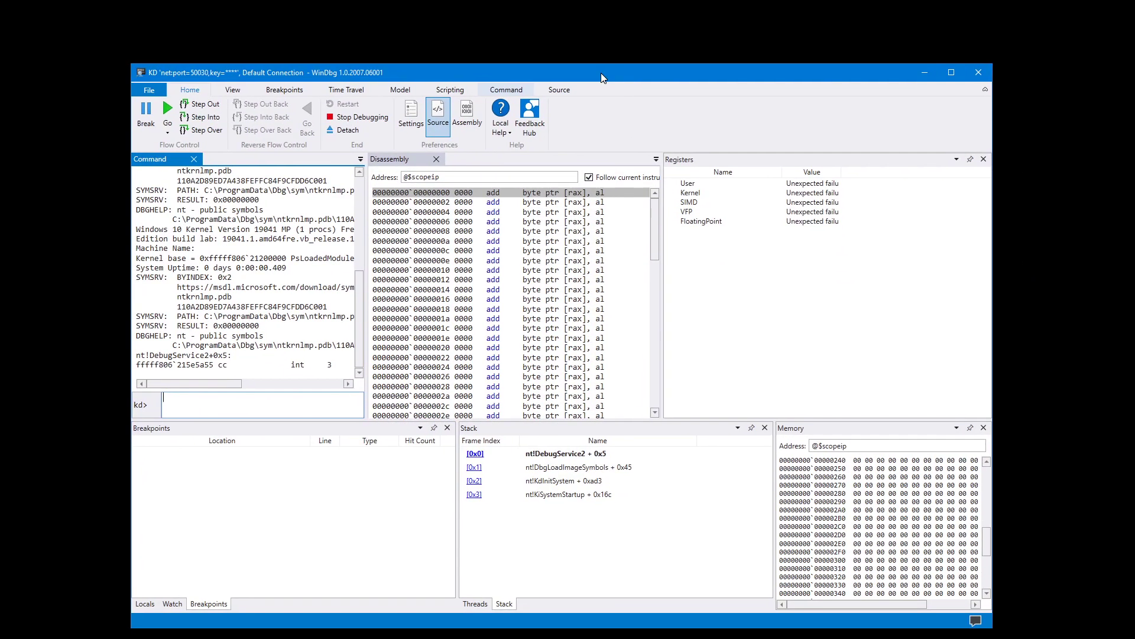
# Maximize WinDbg after viewing the guest screen, then select the first disassembly address.
pyautogui.click(163, 110)
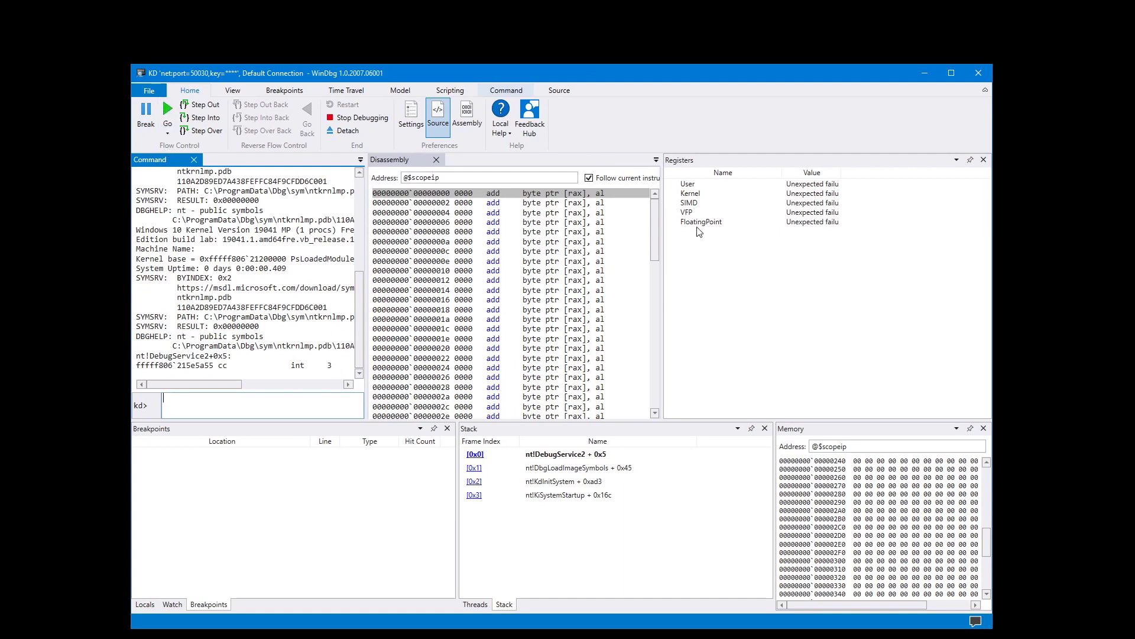
pyautogui.moveTo(623, 73)
pyautogui.mouseDown()
pyautogui.moveTo(722, 452)
pyautogui.moveTo(722, 573)
pyautogui.moveTo(664, 284)
pyautogui.moveTo(639, 67)
pyautogui.mouseUp()
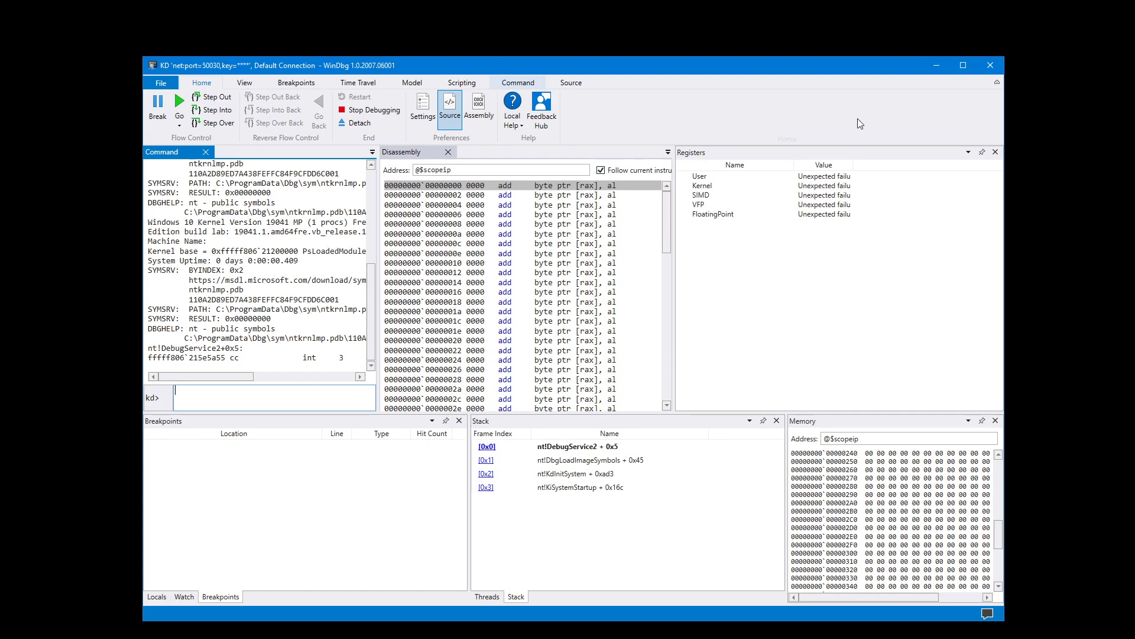
pyautogui.click(963, 65)
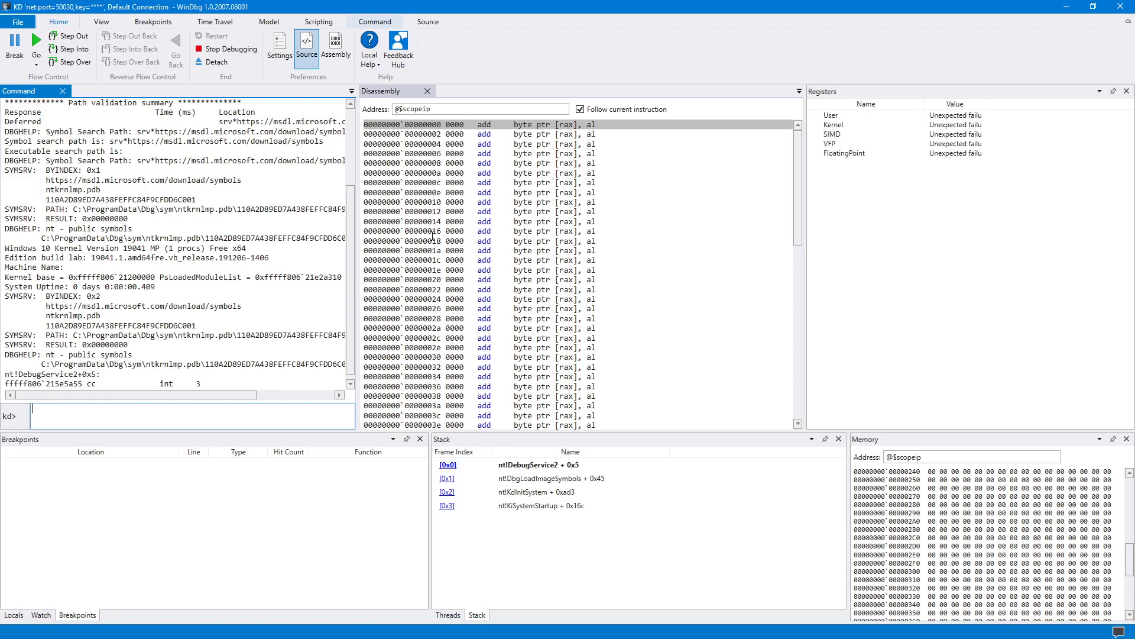
pyautogui.moveTo(442, 124); pyautogui.dragTo(364, 125)
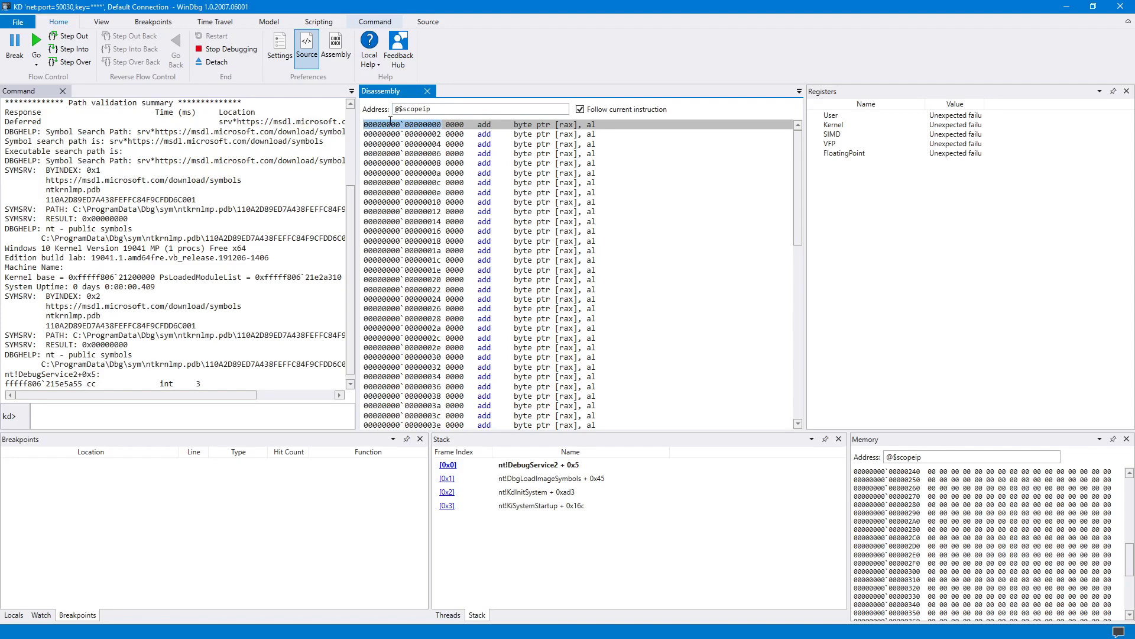
# Step Into about thirty times, tracing from nt!DebugService2 through nt!KdInitSystem to +0xaa2.
pyautogui.click(74, 49)
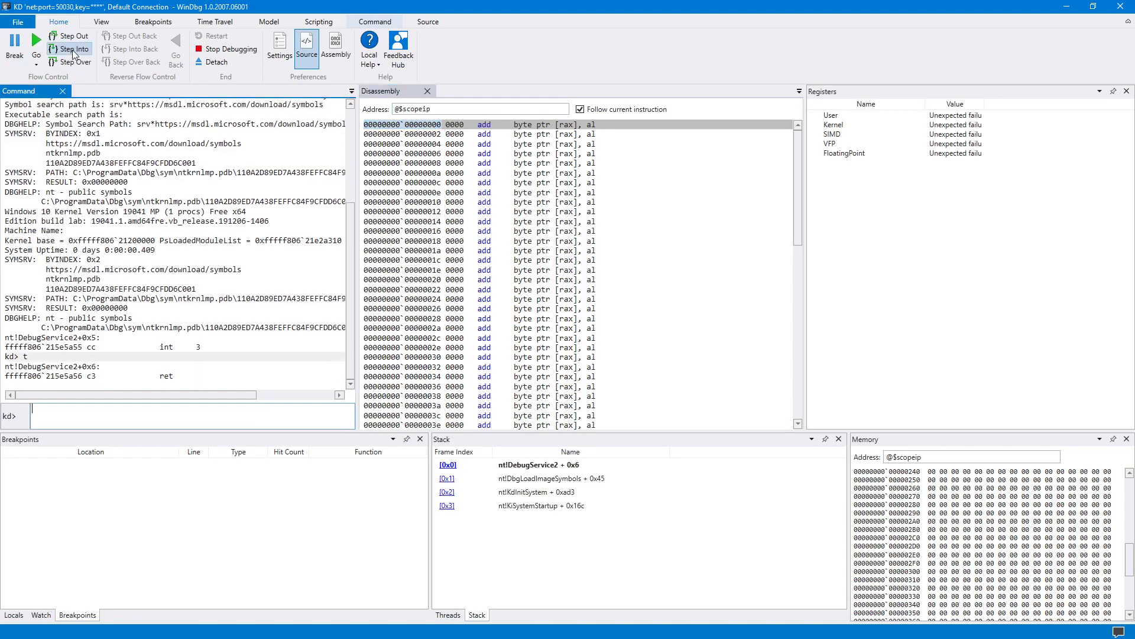
pyautogui.click(74, 51)
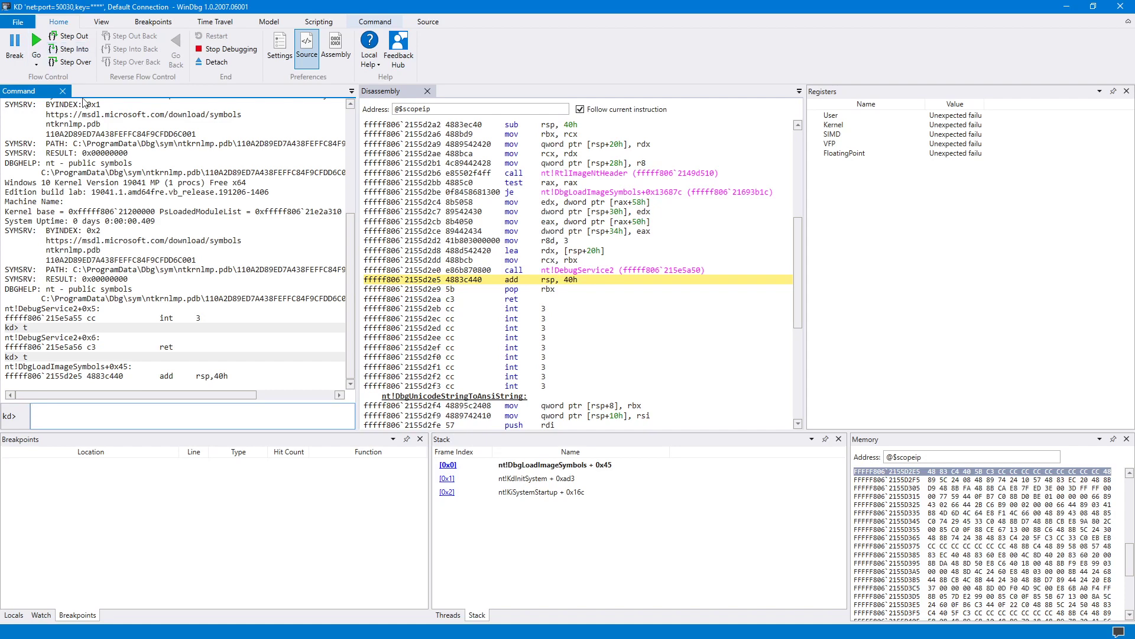
pyautogui.click(75, 49)
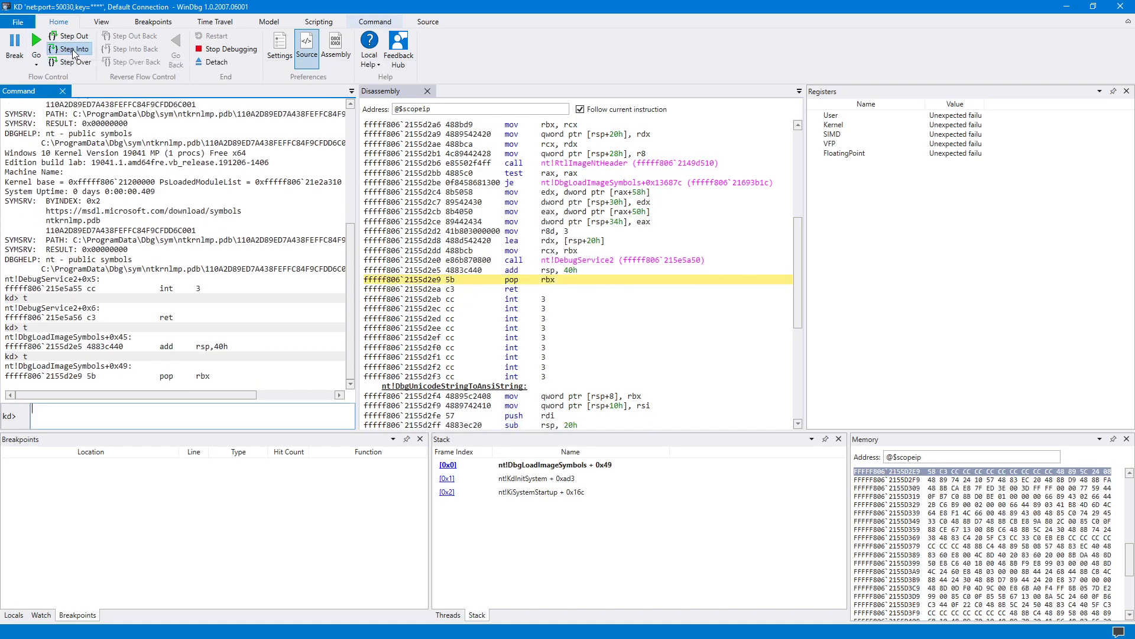
pyautogui.click(74, 49)
pyautogui.click(74, 49)
pyautogui.click(74, 49)
pyautogui.click(75, 49)
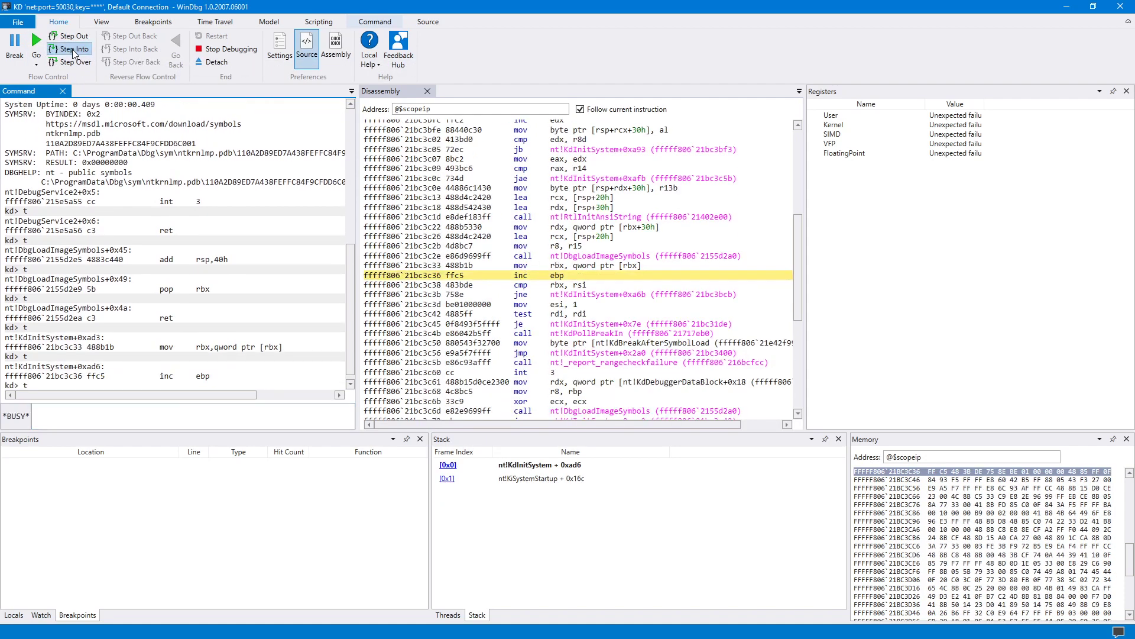
pyautogui.click(74, 49)
pyautogui.click(74, 49)
pyautogui.click(74, 52)
pyautogui.click(74, 52)
pyautogui.click(74, 52)
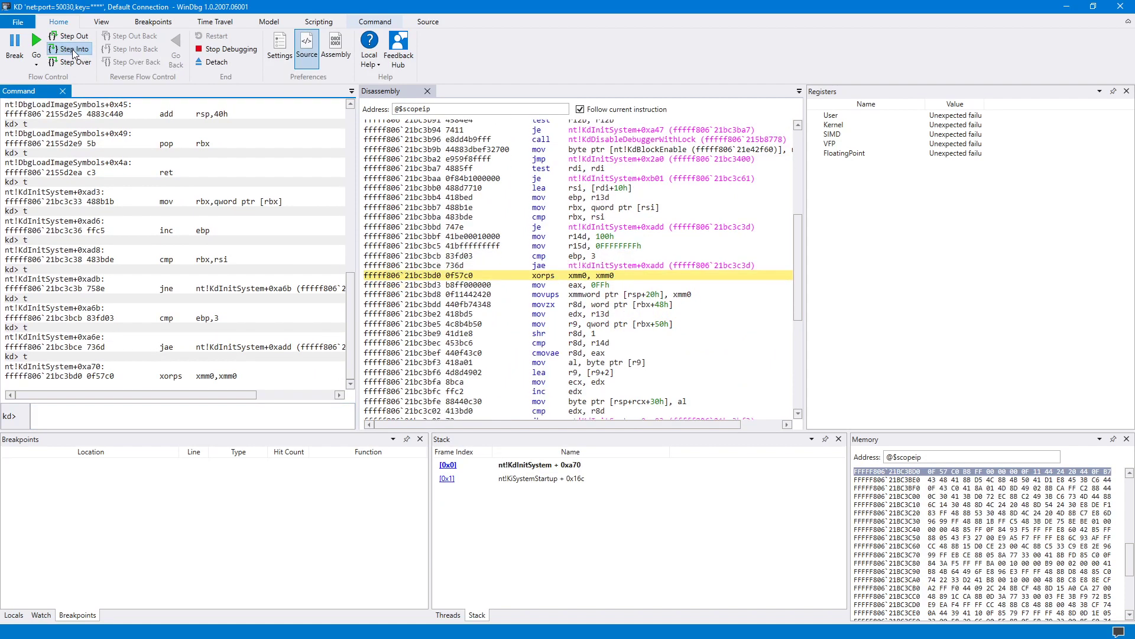
pyautogui.click(74, 51)
pyautogui.click(74, 52)
pyautogui.click(74, 52)
pyautogui.click(74, 52)
pyautogui.click(74, 52)
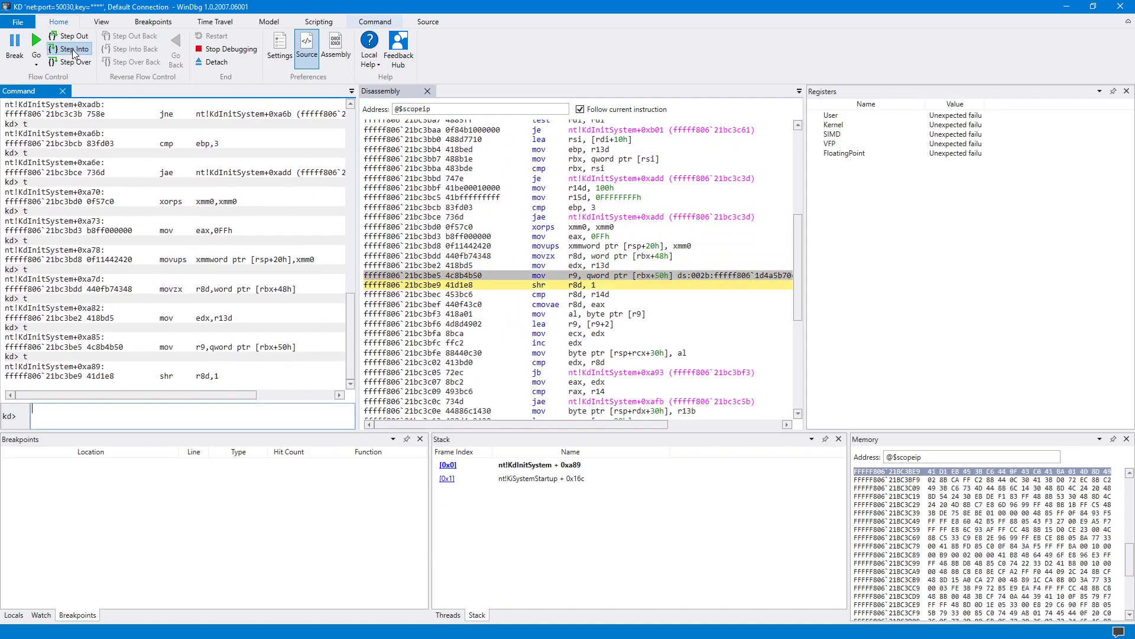
pyautogui.click(74, 51)
pyautogui.click(74, 52)
pyautogui.click(73, 52)
pyautogui.click(74, 51)
pyautogui.click(74, 51)
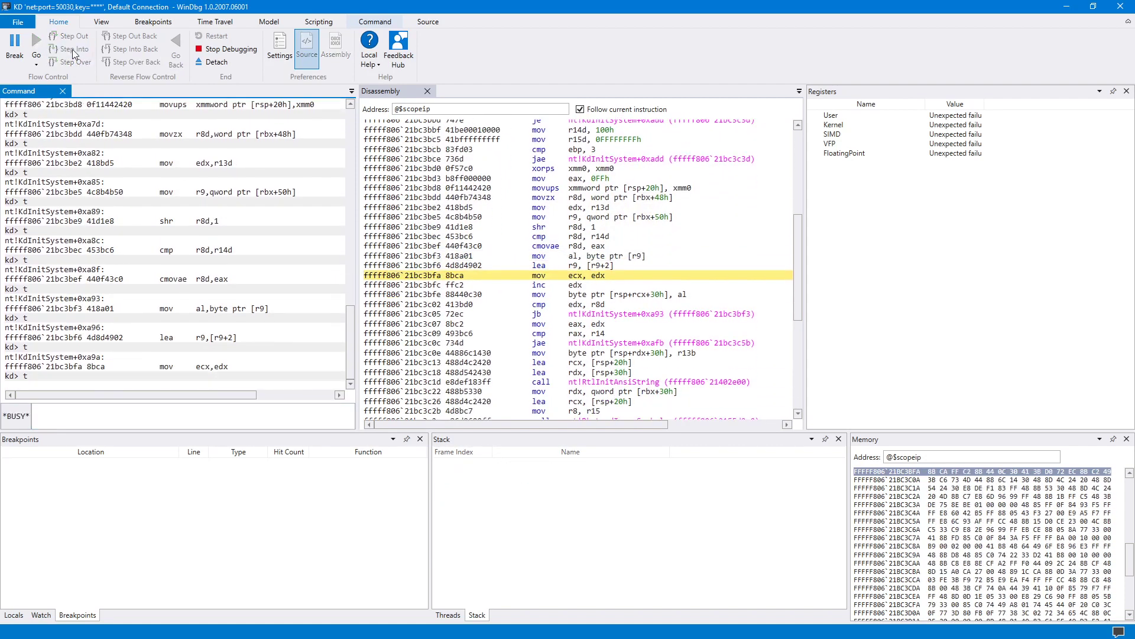
pyautogui.click(74, 51)
pyautogui.click(74, 51)
pyautogui.click(74, 51)
pyautogui.click(74, 51)
pyautogui.click(74, 52)
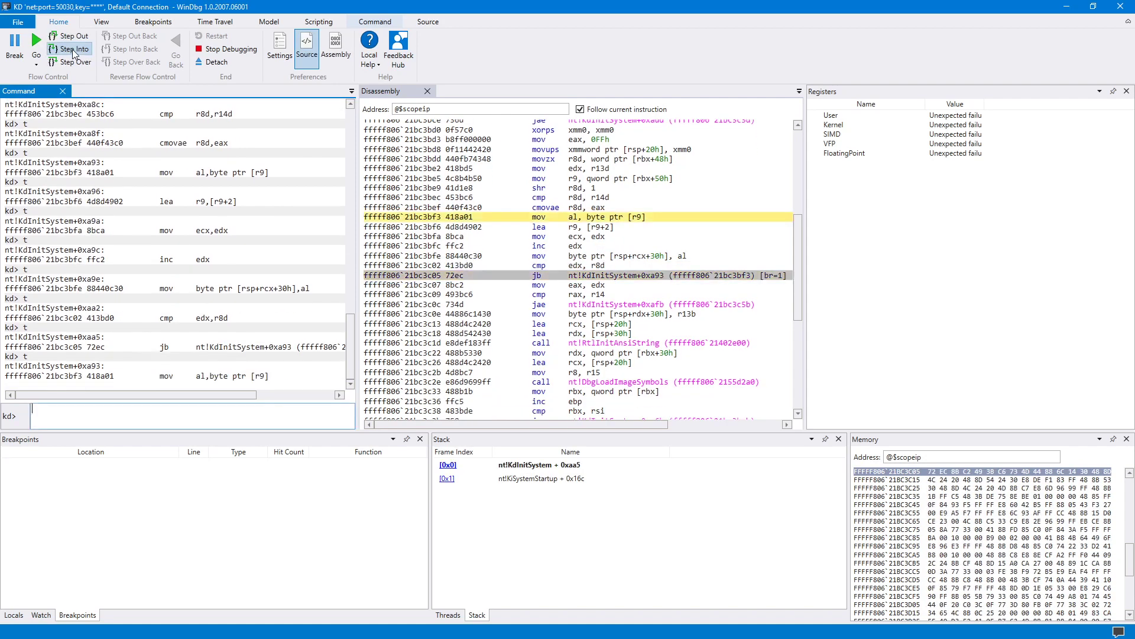
pyautogui.click(74, 52)
pyautogui.click(74, 51)
pyautogui.click(74, 51)
pyautogui.click(74, 52)
pyautogui.click(74, 51)
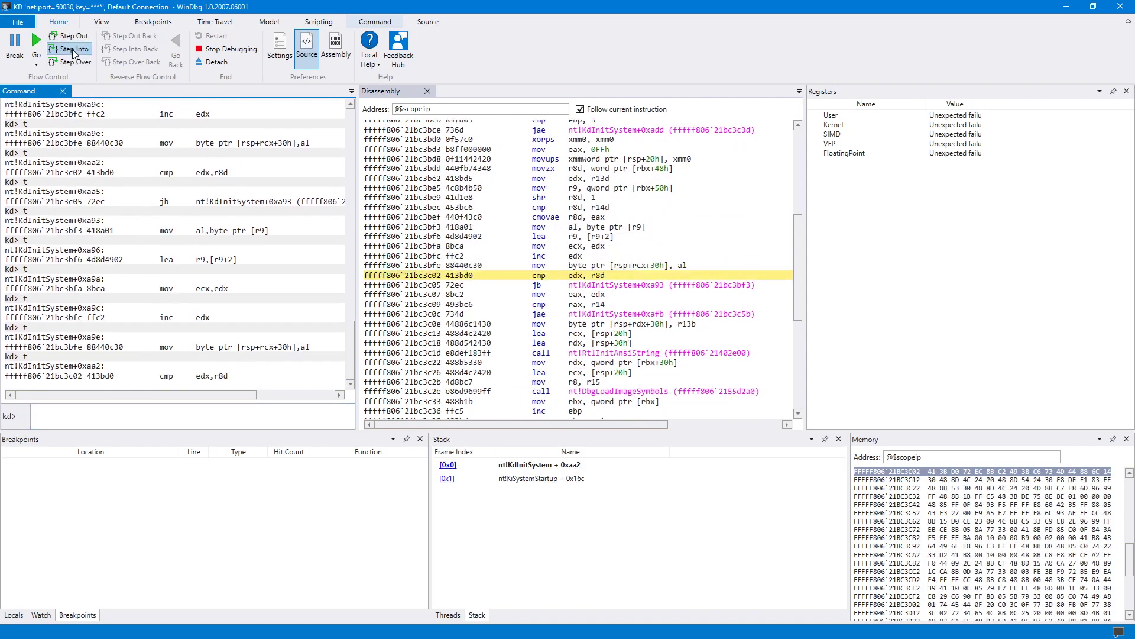
pyautogui.click(74, 51)
pyautogui.click(74, 52)
pyautogui.click(74, 51)
pyautogui.click(74, 51)
pyautogui.click(73, 51)
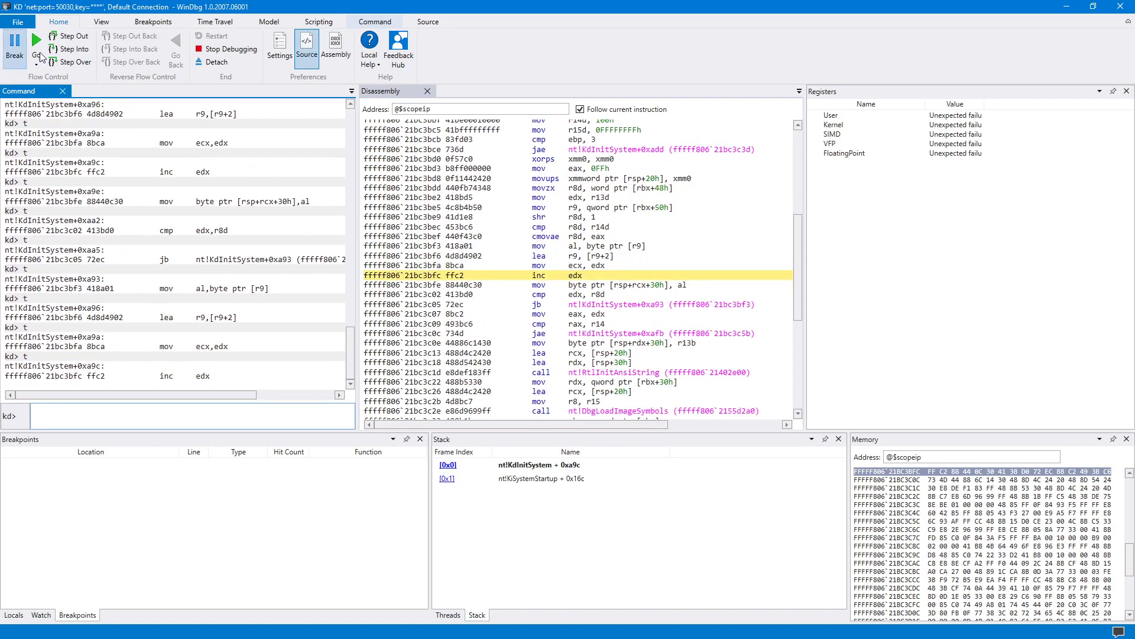
# Resume the guest with Go and move WinDbg down to watch it boot to the lock screen.
pyautogui.click(36, 40)
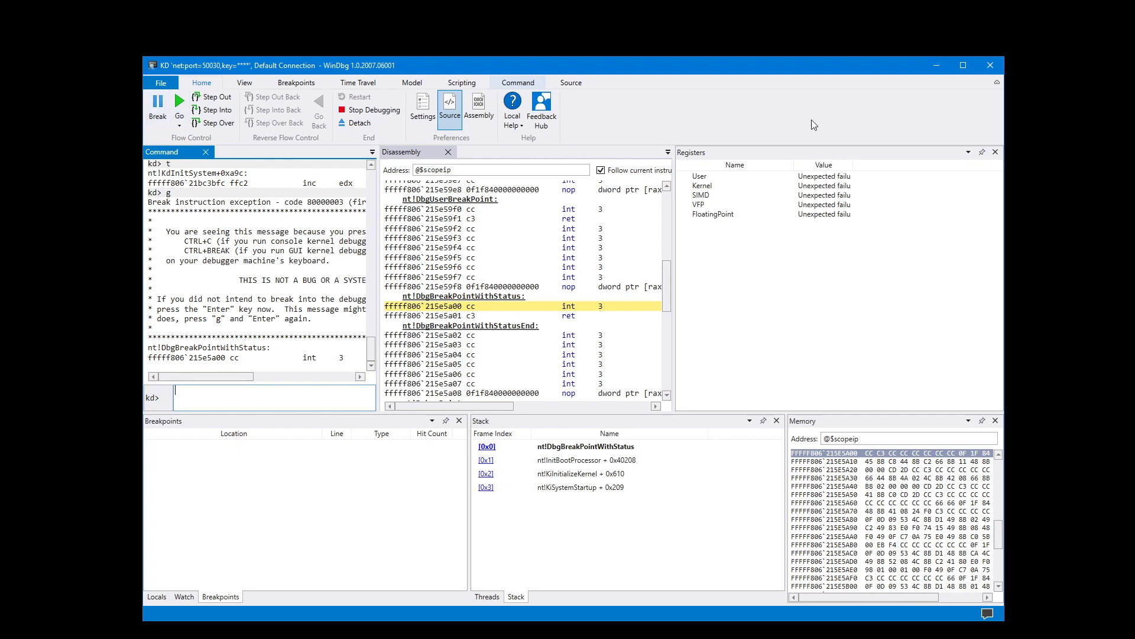
pyautogui.moveTo(454, 71); pyautogui.dragTo(523, 403)
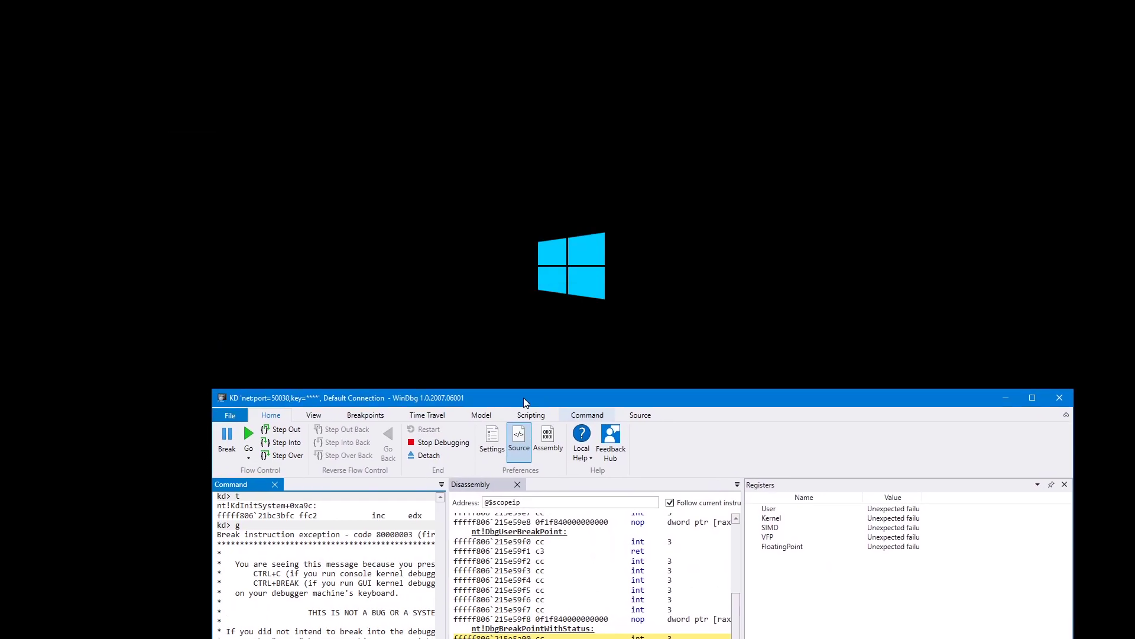
pyautogui.click(248, 438)
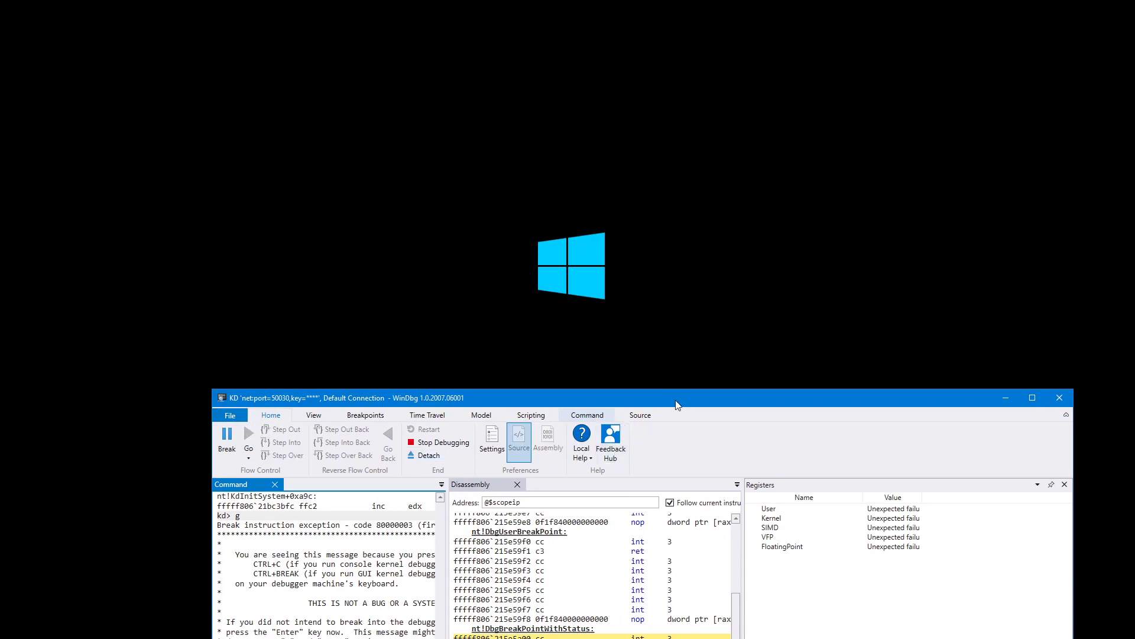
pyautogui.moveTo(678, 402); pyautogui.dragTo(683, 500)
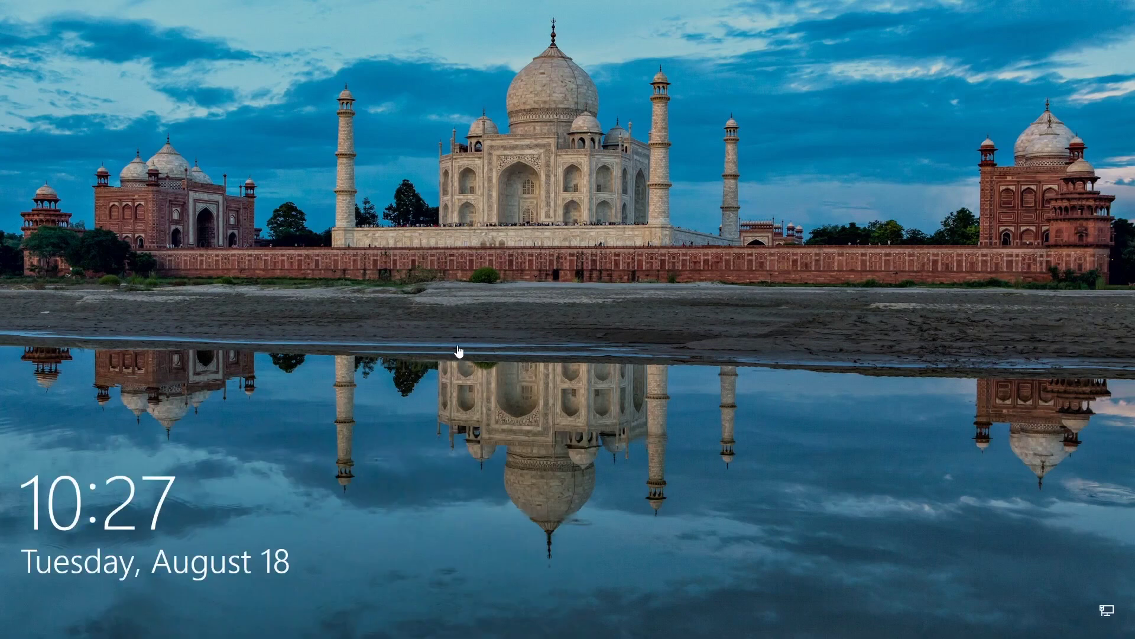
# Sign in with the account password, open the calendar flyout, and bring WinDbg back on screen.
pyautogui.click(470, 429)
pyautogui.write('*********')
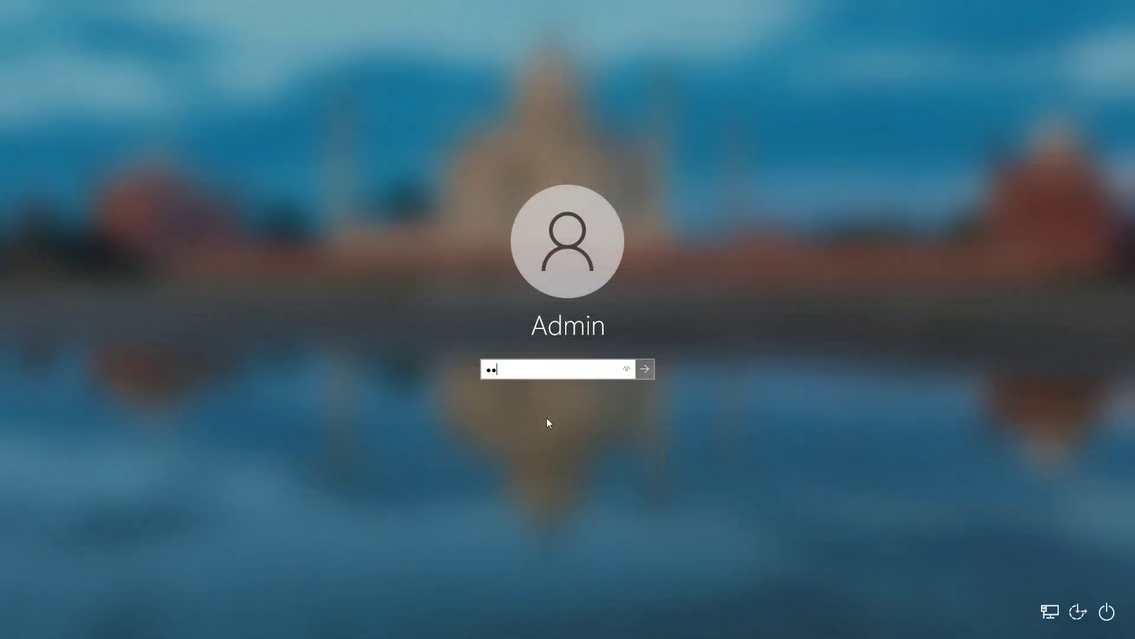
pyautogui.press('Return')
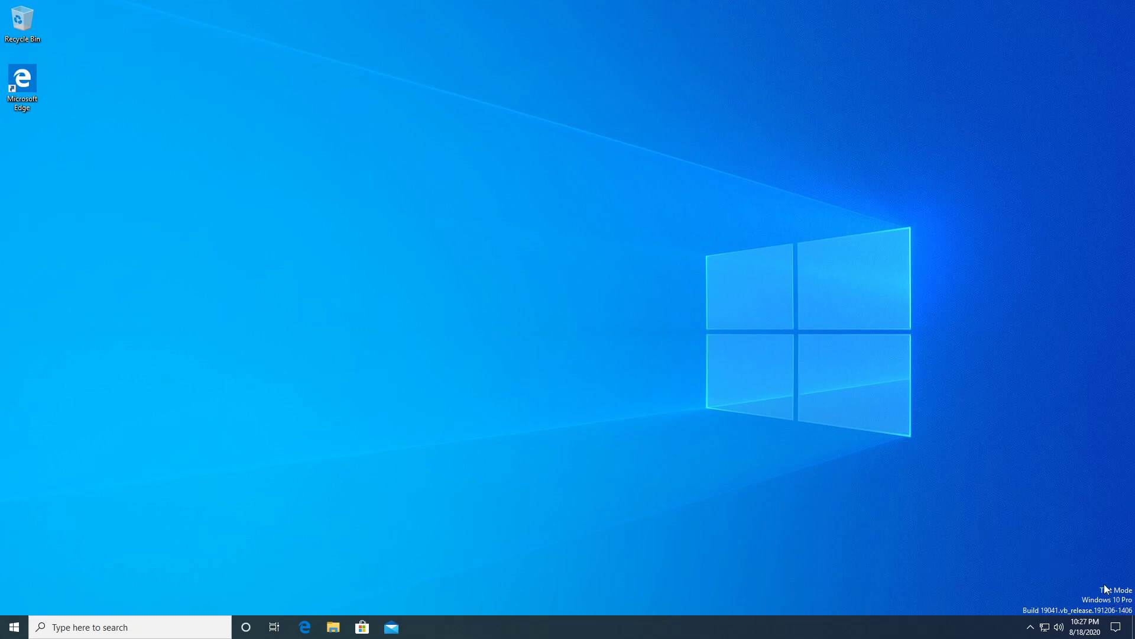
pyautogui.click(1086, 630)
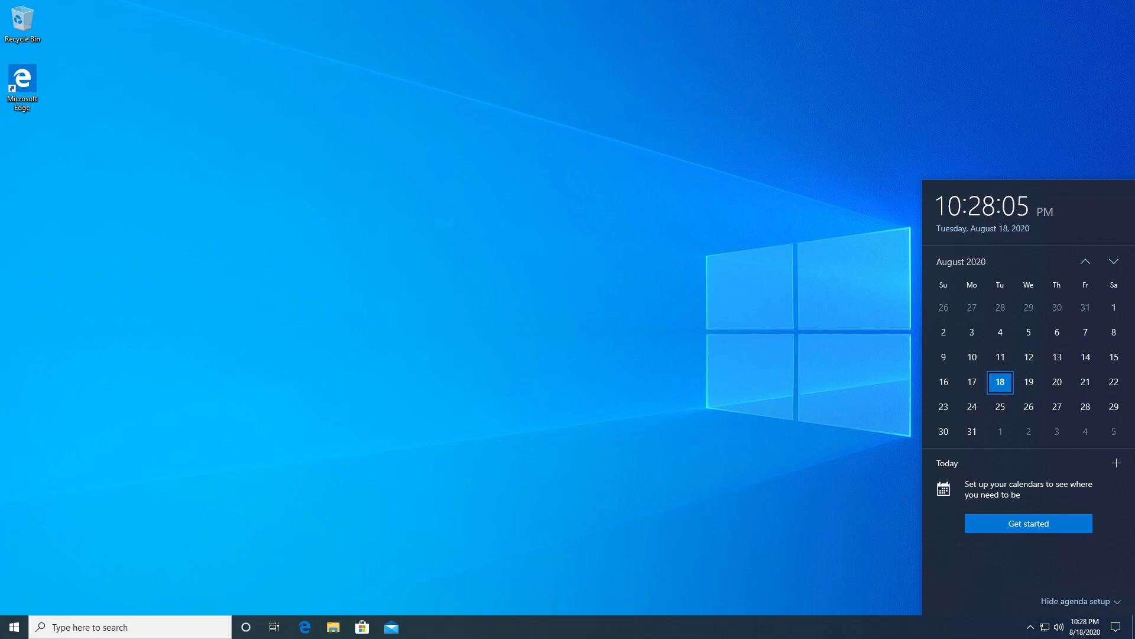
pyautogui.moveTo(0, 75); pyautogui.dragTo(459, 77)
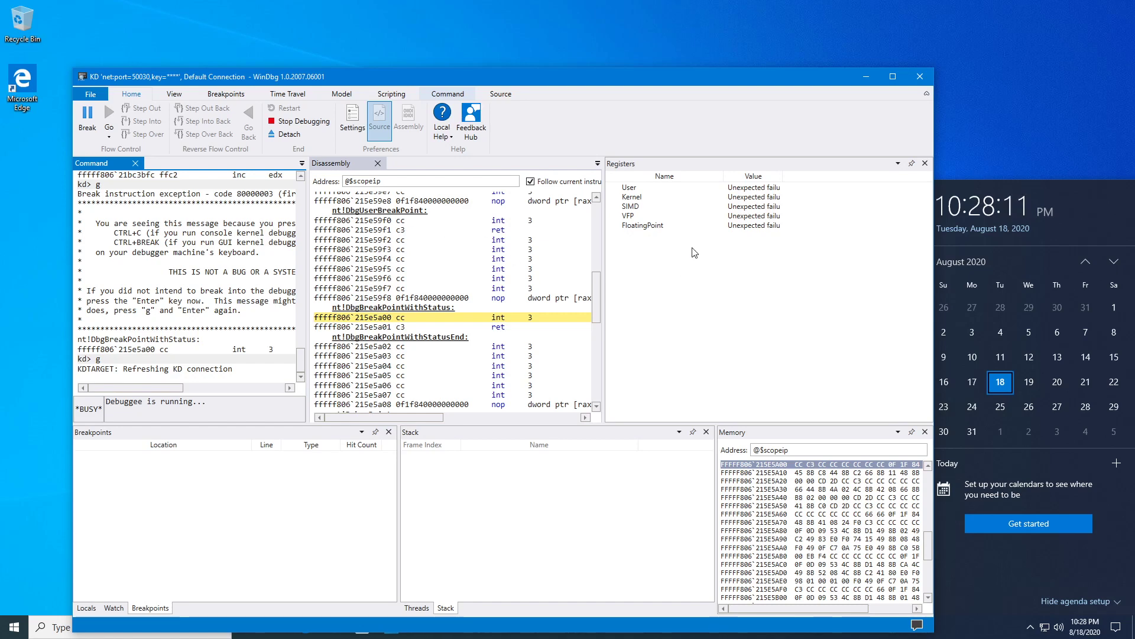
# Break into the running guest and maximize WinDbg by double-clicking its title bar.
pyautogui.click(87, 121)
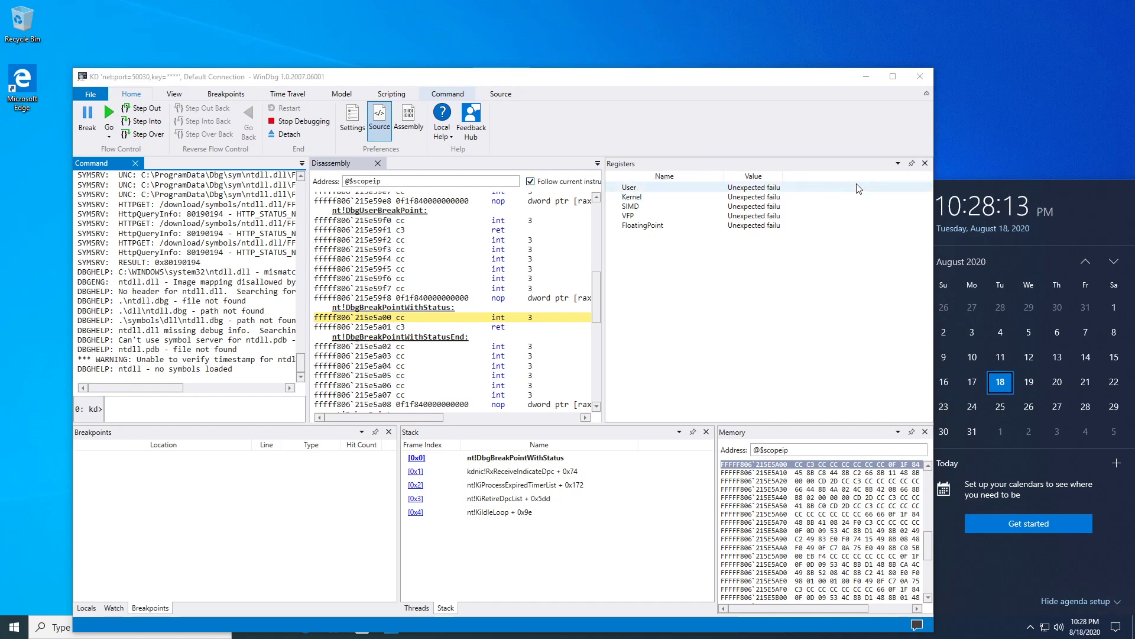
pyautogui.doubleClick(623, 80)
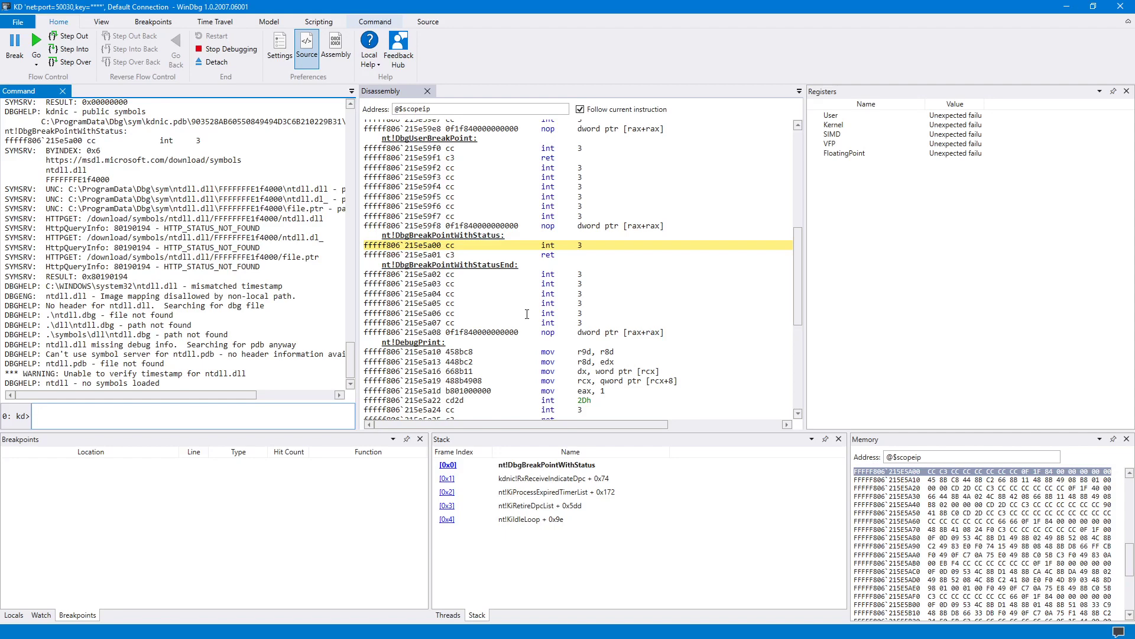
# Reload kernel symbols and step three instructions past the break point.
pyautogui.write('reload')
pyautogui.press('Return')
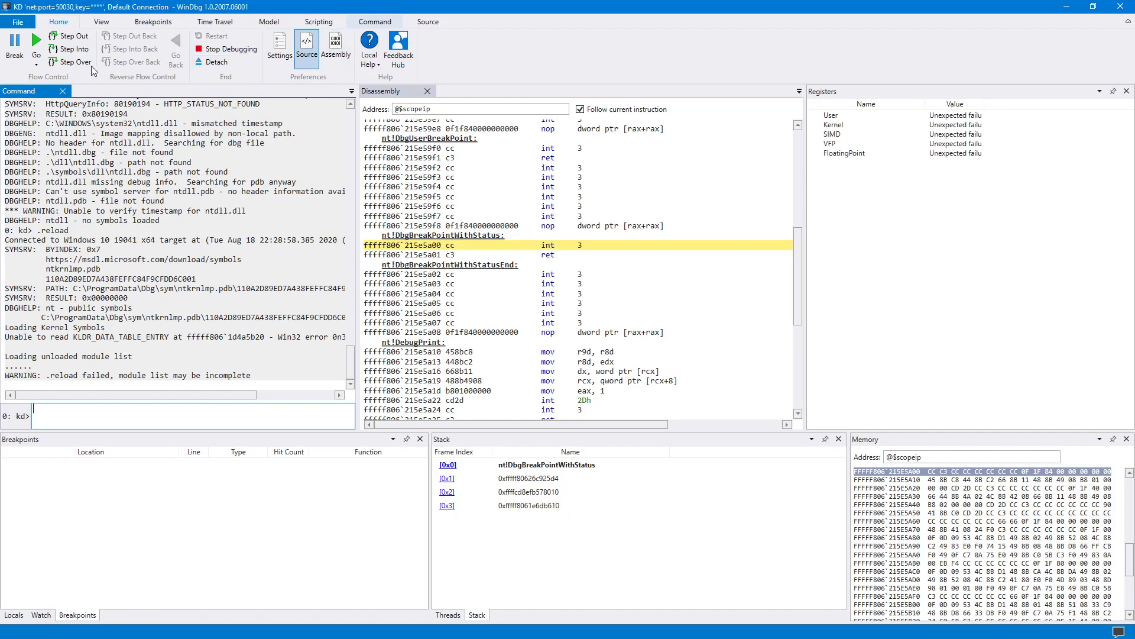
pyautogui.click(74, 51)
pyautogui.click(75, 52)
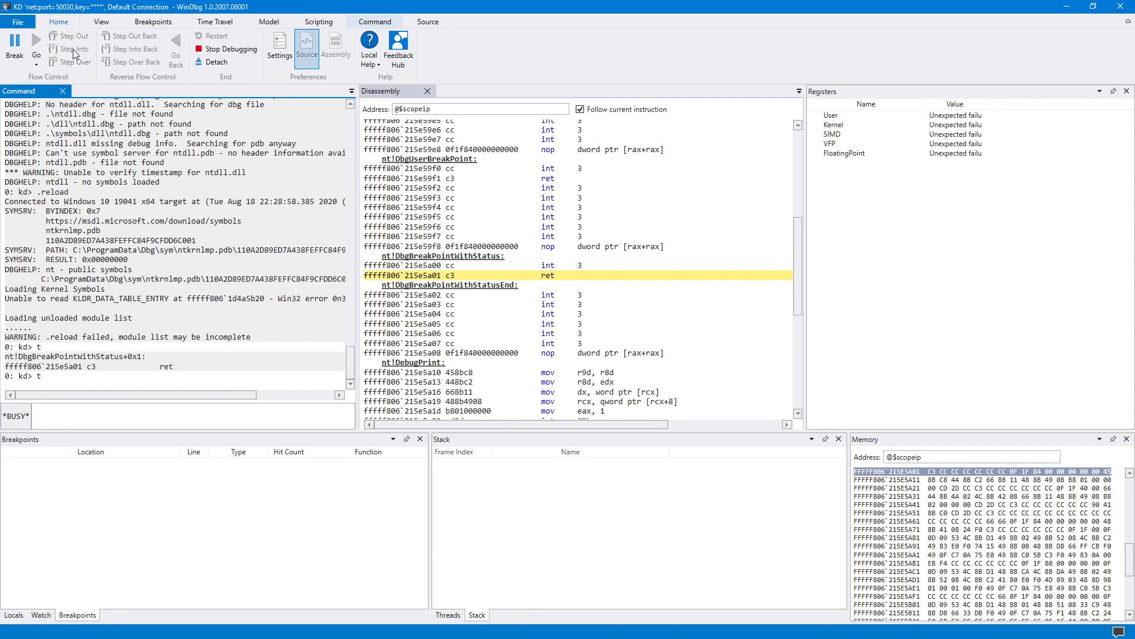
pyautogui.click(74, 52)
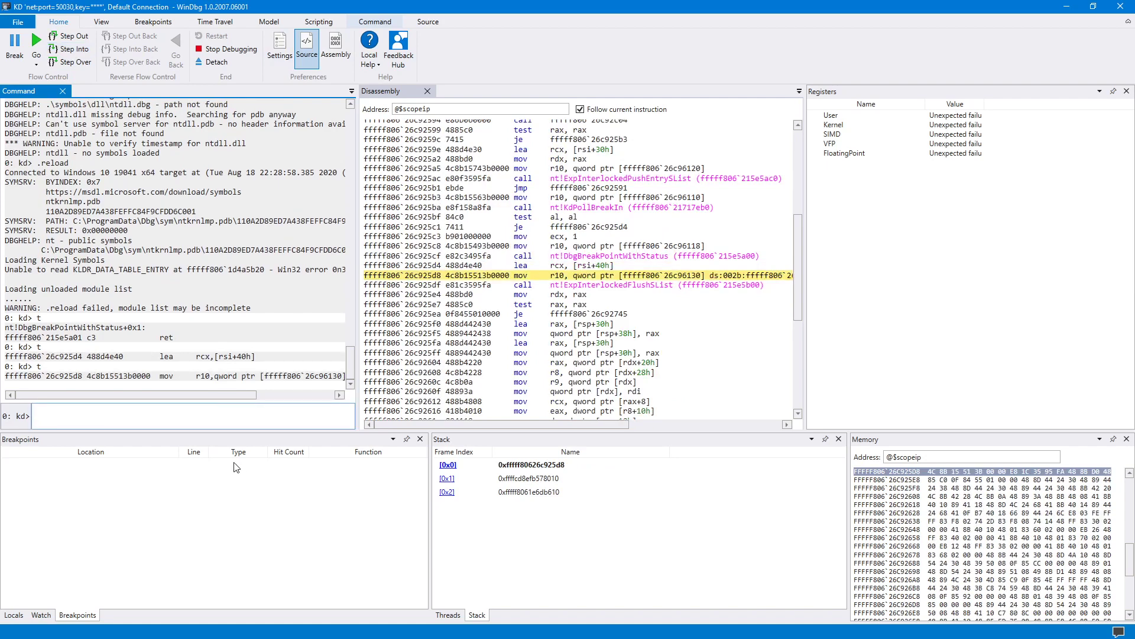
# Run .reload again, then resume the guest with Go.
pyautogui.write('.reload')
pyautogui.press('Return')
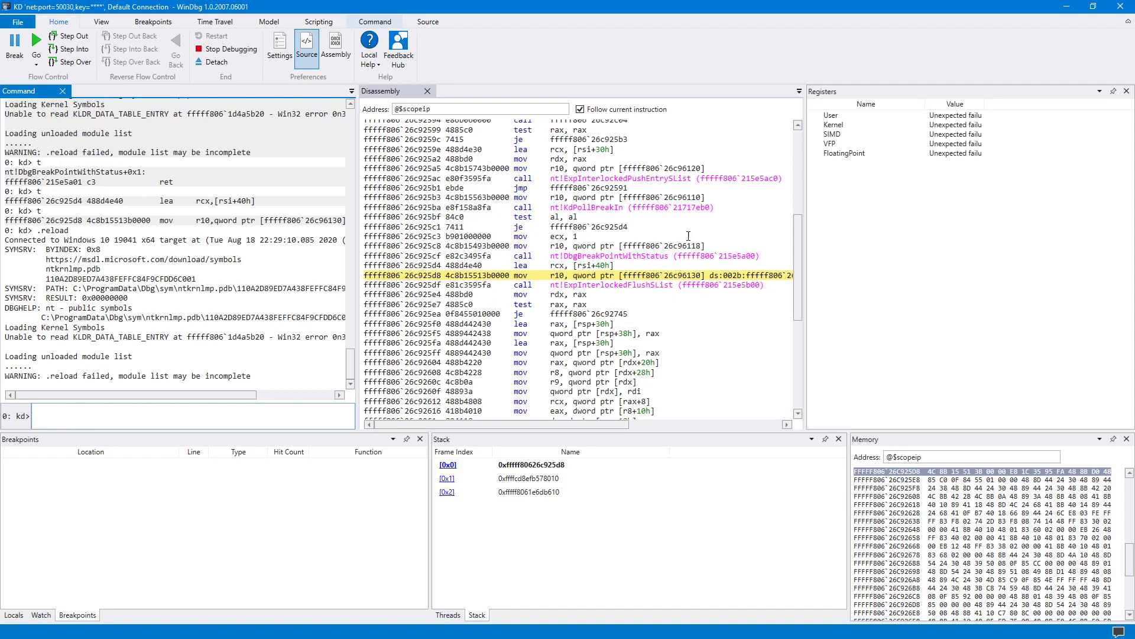
pyautogui.click(499, 108)
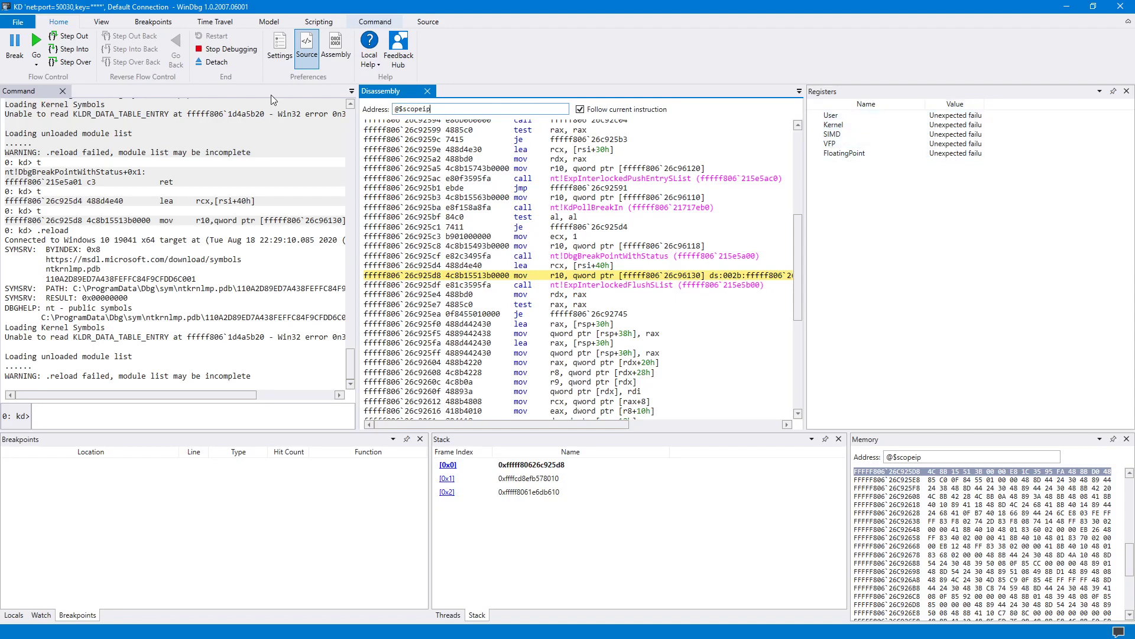
pyautogui.click(36, 41)
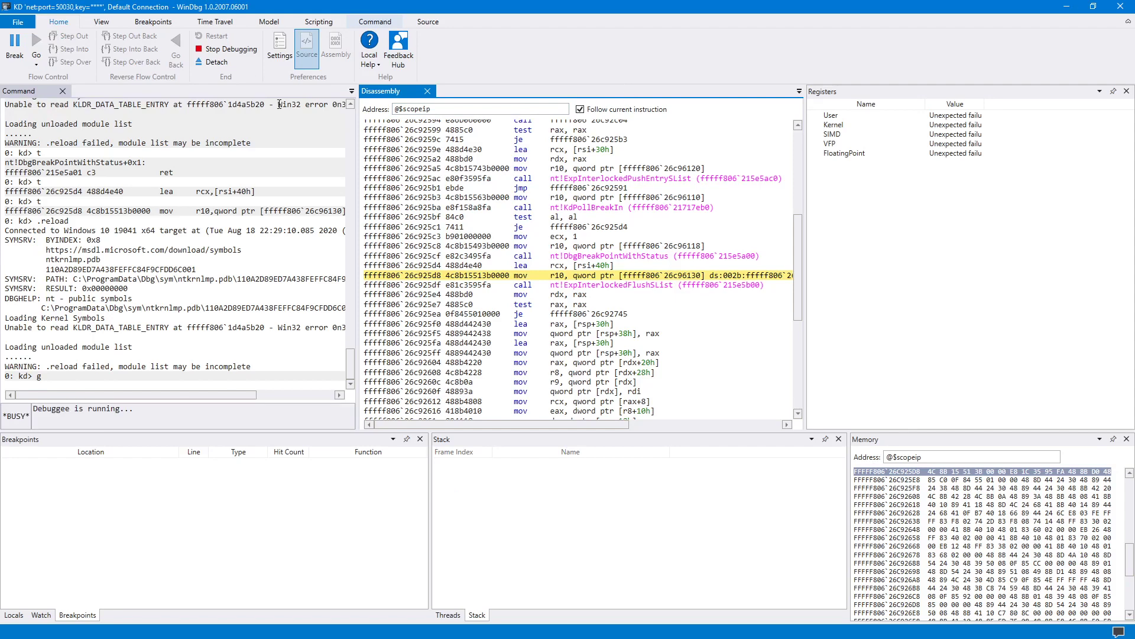
# Toggle Break and Go twice, then restore the debugger window and move it left.
pyautogui.click(10, 46)
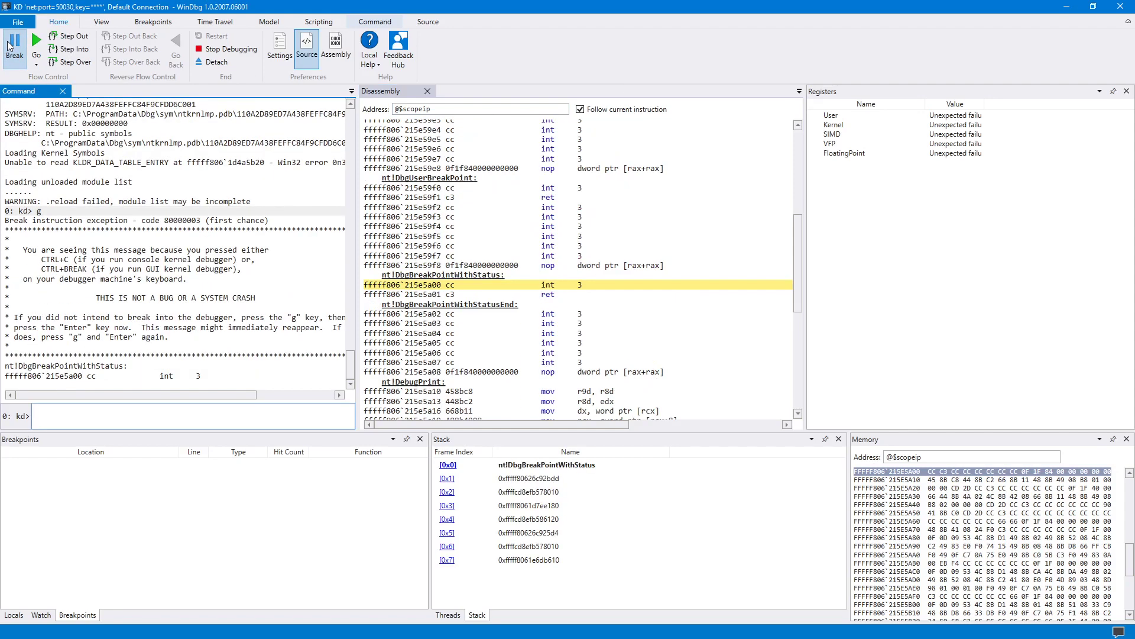
pyautogui.click(36, 42)
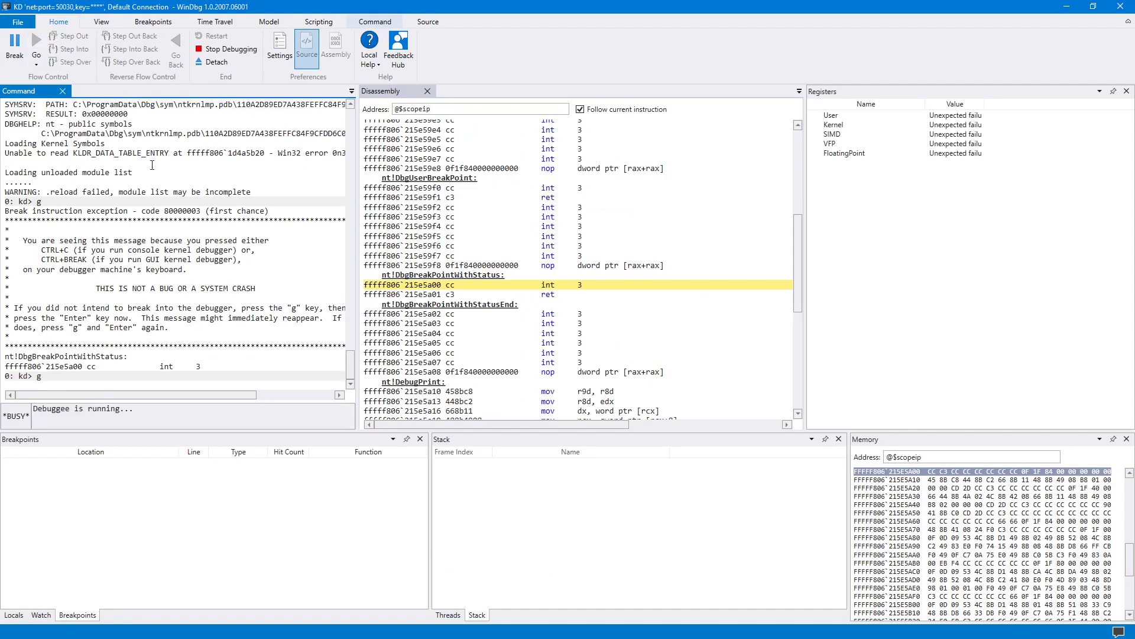
pyautogui.click(12, 41)
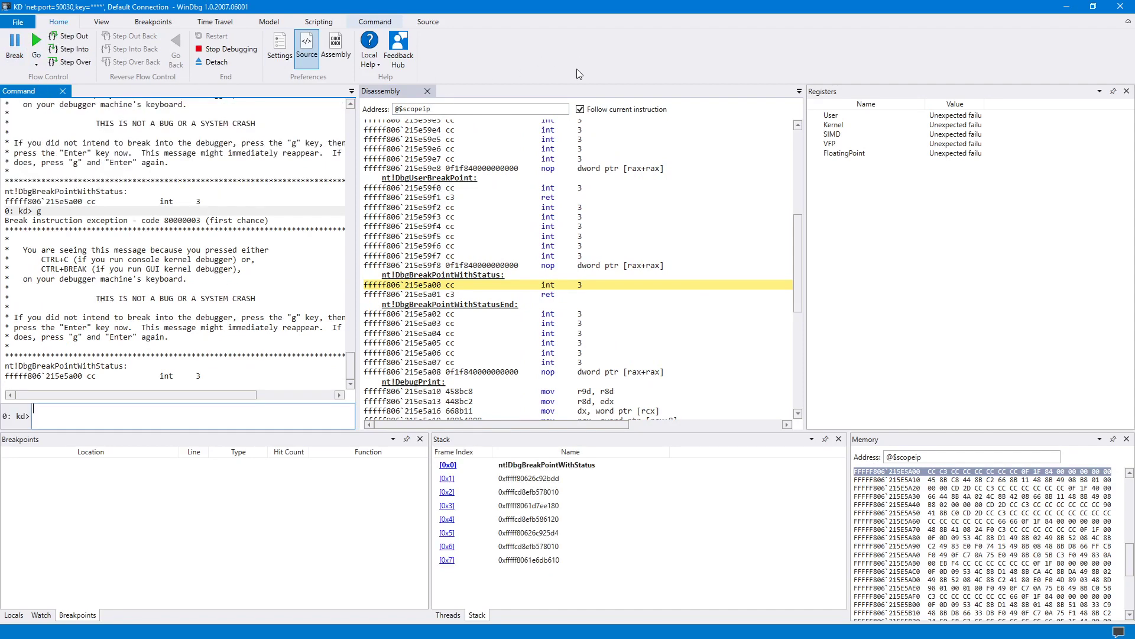
pyautogui.click(36, 42)
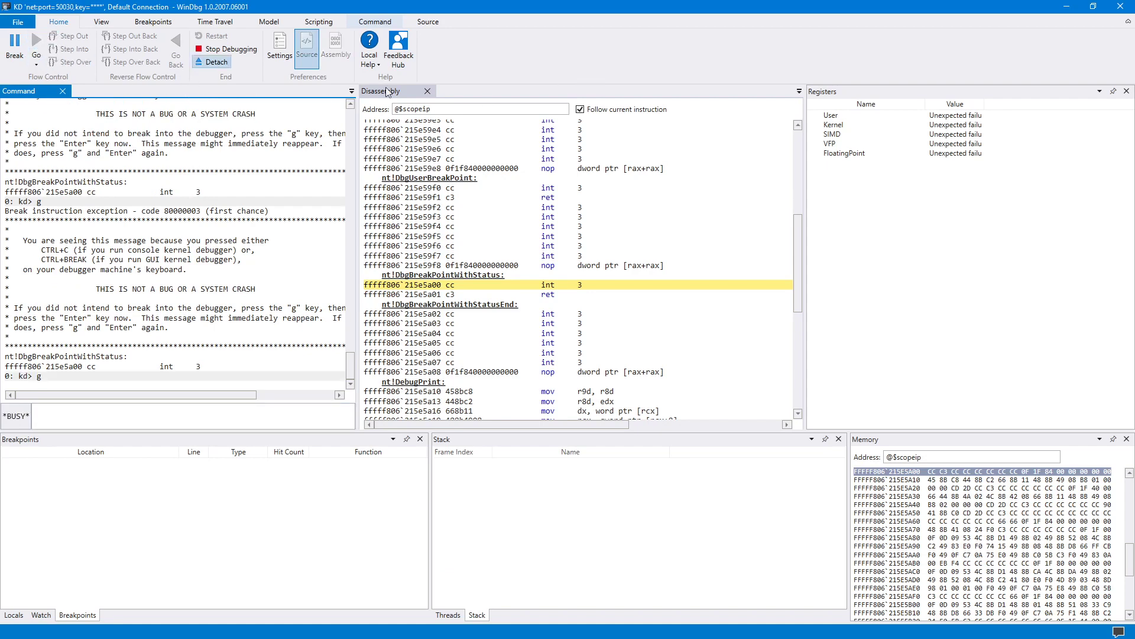
pyautogui.click(1094, 9)
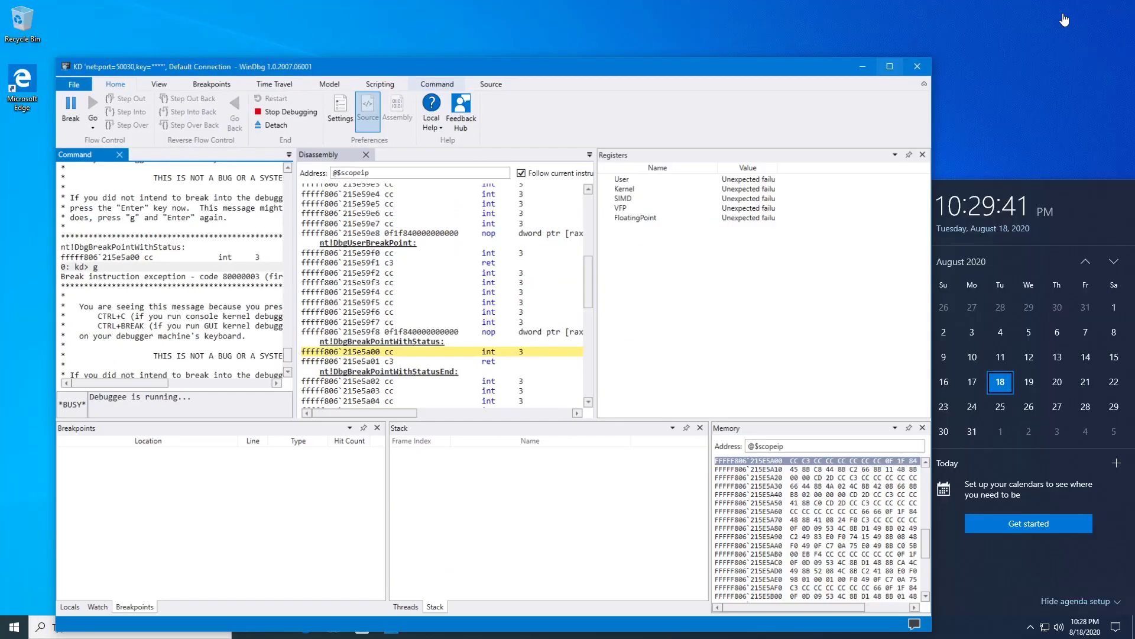
pyautogui.moveTo(752, 82)
pyautogui.mouseDown()
pyautogui.moveTo(699, 83)
pyautogui.moveTo(743, 67)
pyautogui.mouseUp()
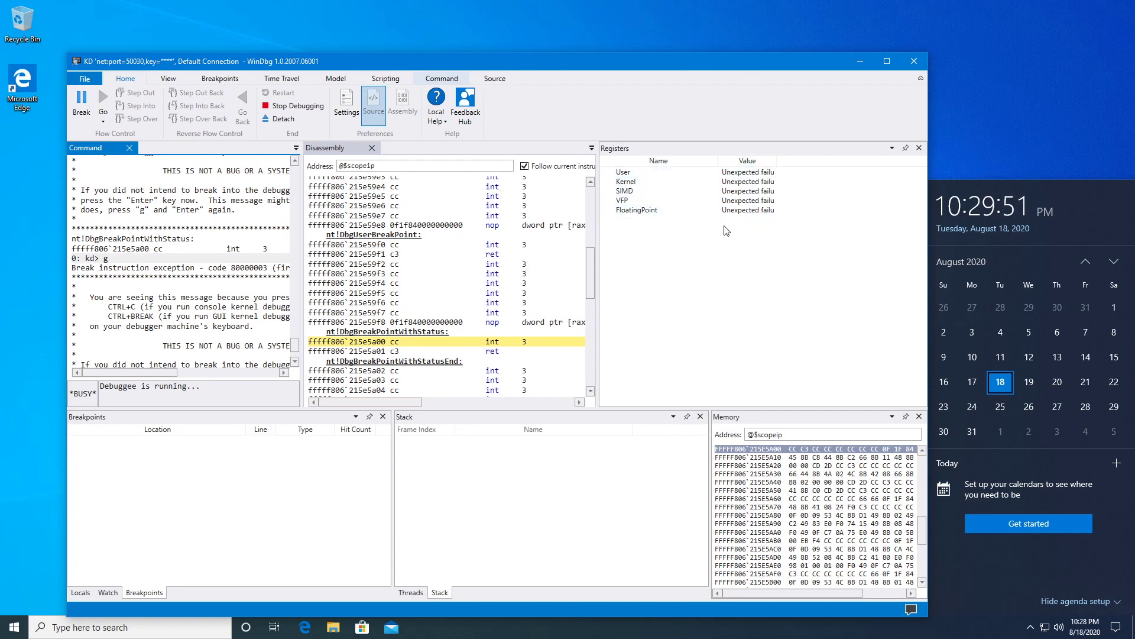
# Break in, run .reload, then resume and break into the guest again.
pyautogui.click(81, 102)
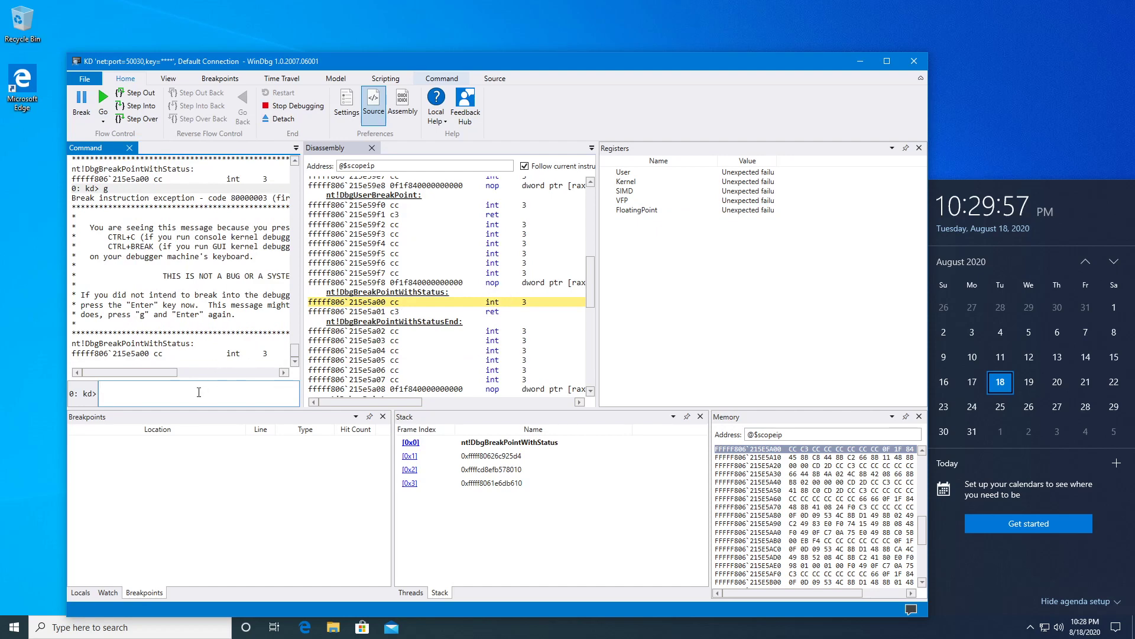
pyautogui.write('.reload')
pyautogui.press('Return')
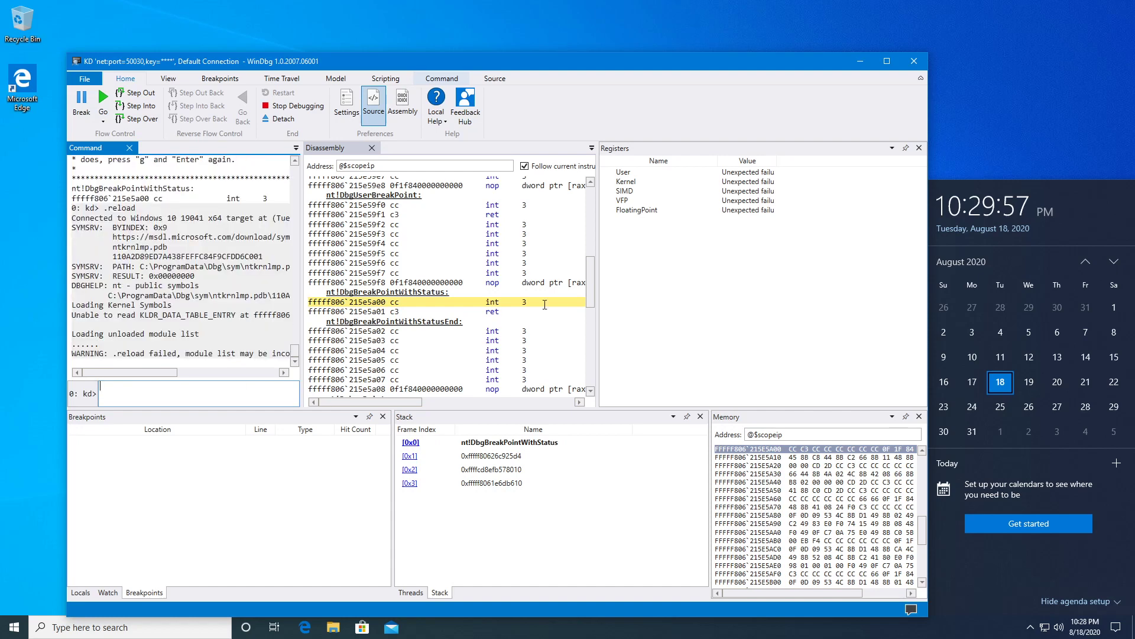
pyautogui.click(103, 101)
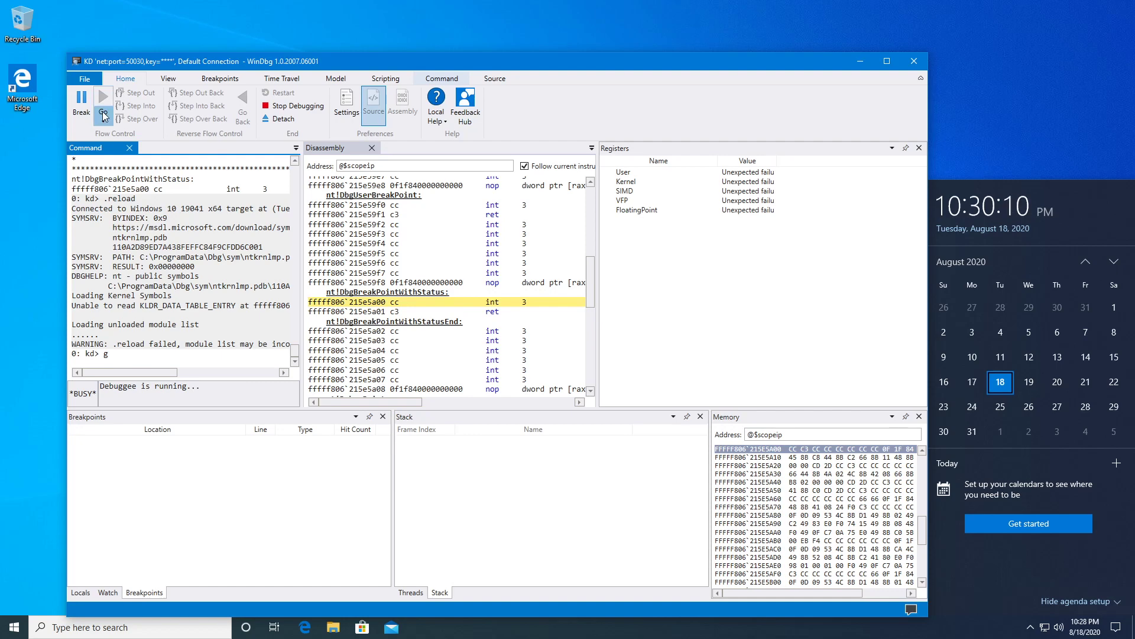
pyautogui.click(82, 100)
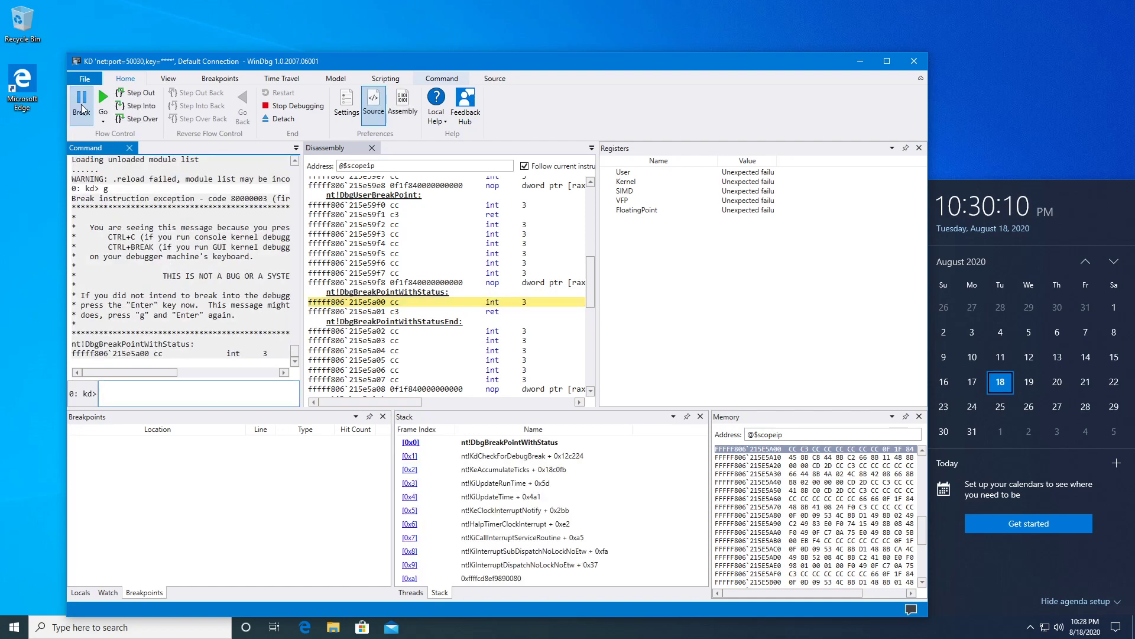
# Step Into four times to reach nt!KdCheckForDebugBreak+0x1e.
pyautogui.click(138, 108)
pyautogui.click(137, 107)
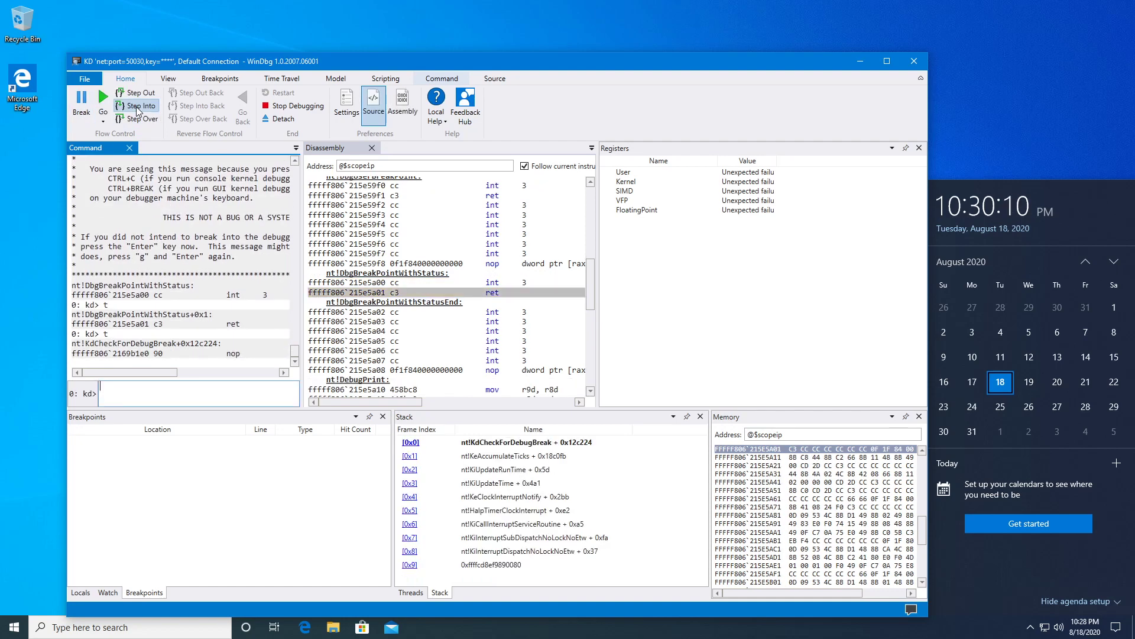
pyautogui.click(138, 108)
pyautogui.click(138, 107)
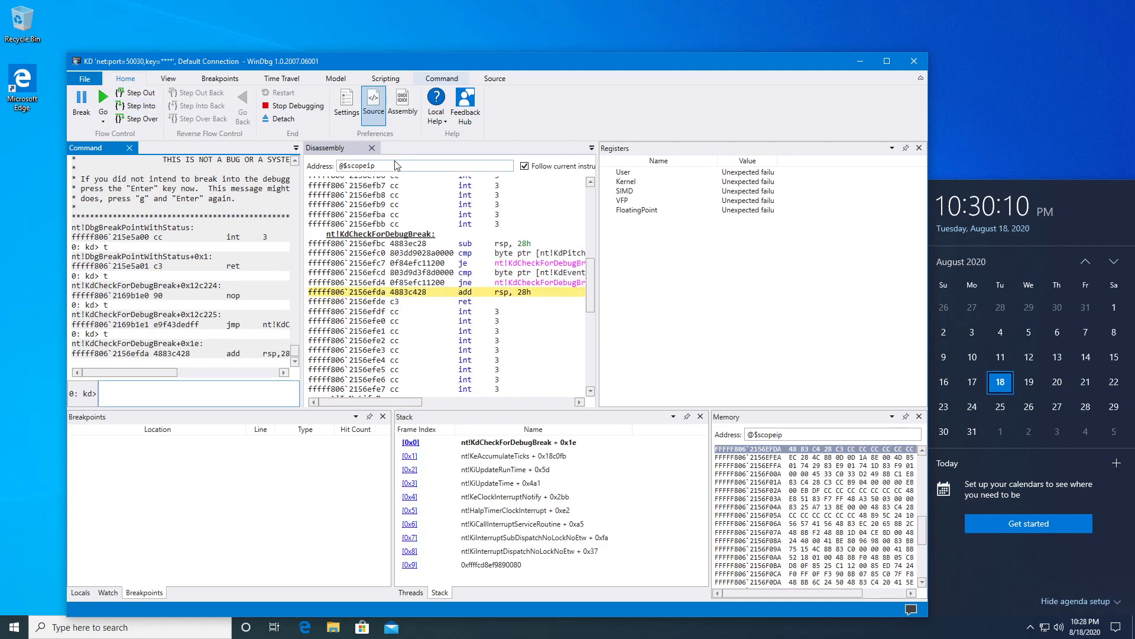
# Jump the disassembly view to nt!PsGetCurrentProcess.
pyautogui.moveTo(383, 167); pyautogui.dragTo(302, 167)
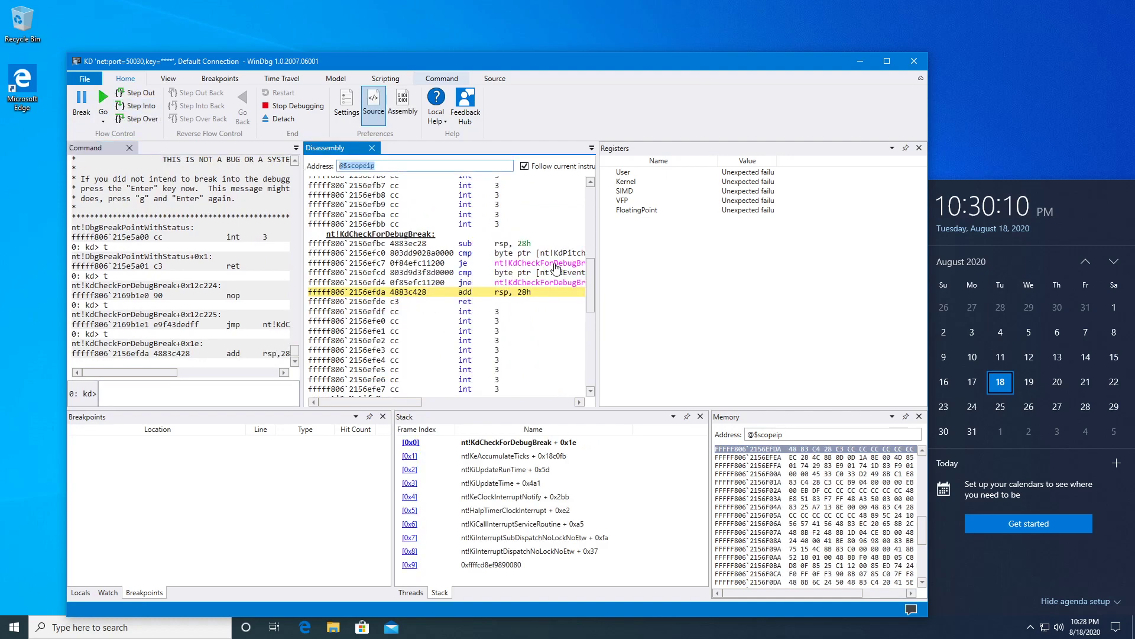
pyautogui.write('nt')
pyautogui.write('!PsGetCurrentProcess')
pyautogui.press('Return')
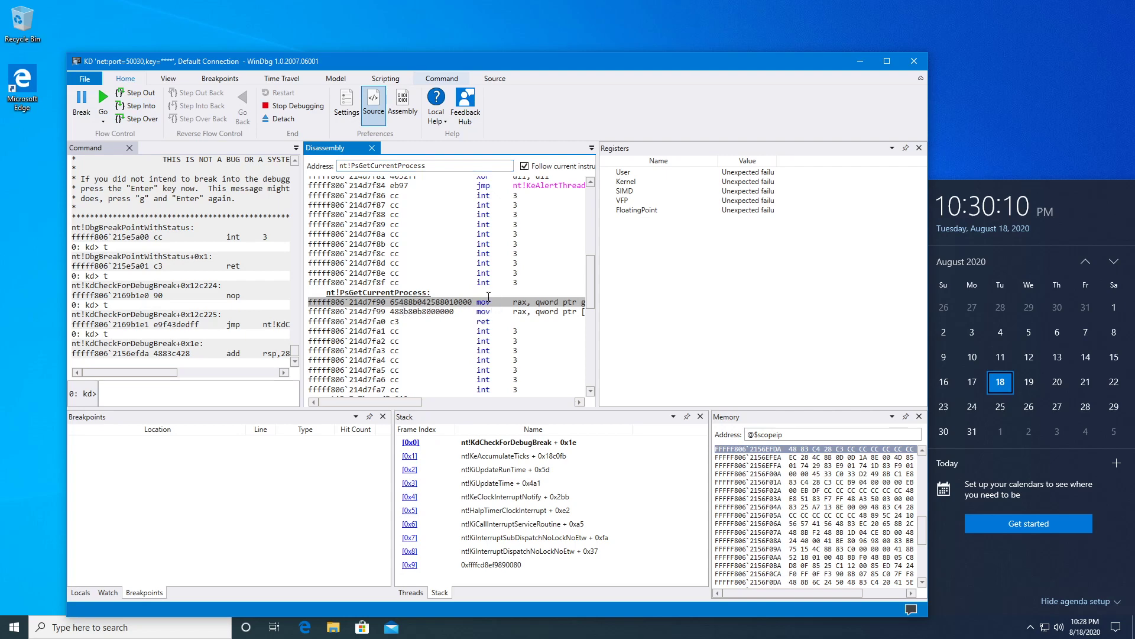
# Copy the instruction address fffff806`214d7f99 and print the rax register with r rax.
pyautogui.moveTo(387, 311); pyautogui.dragTo(320, 314)
pyautogui.hotkey('ctrl', 'c')
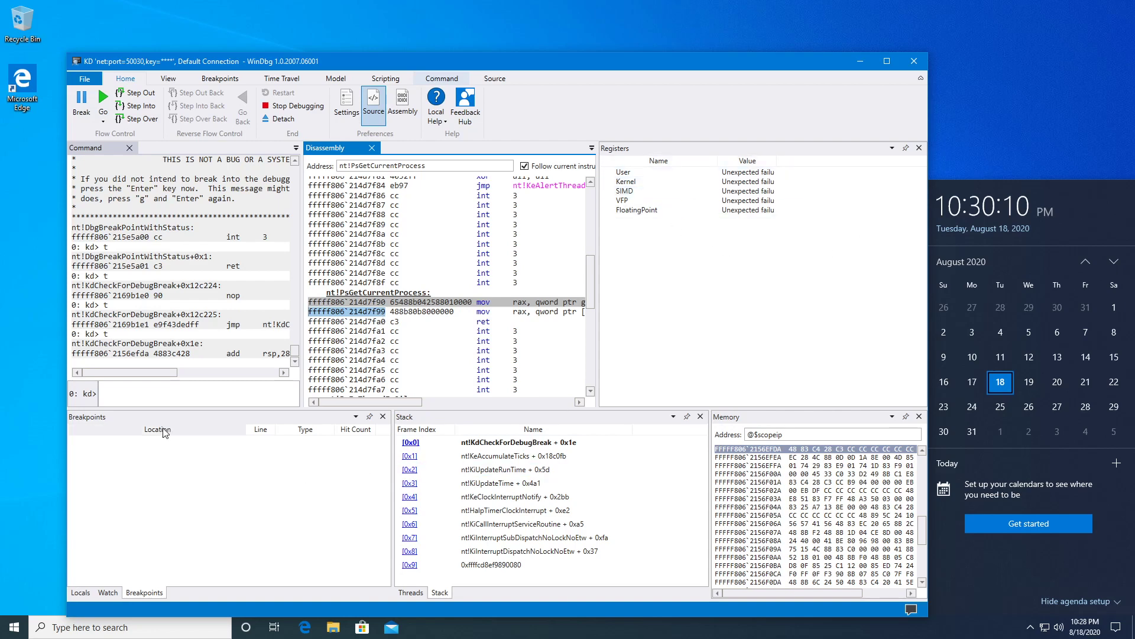
pyautogui.click(173, 392)
pyautogui.write('r rax')
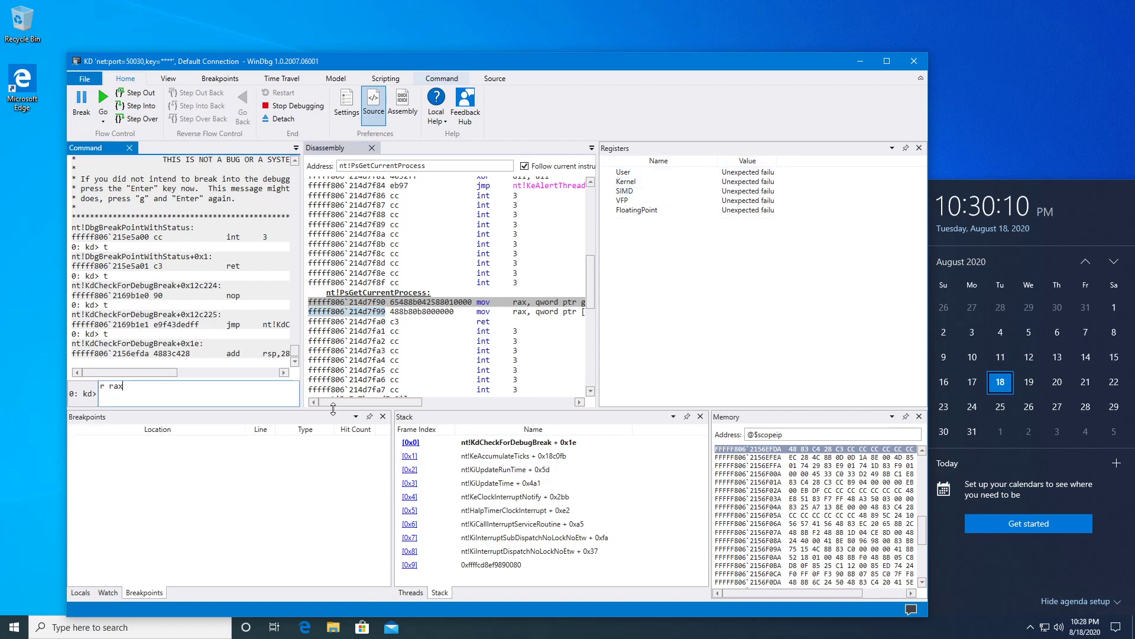
pyautogui.press('Return')
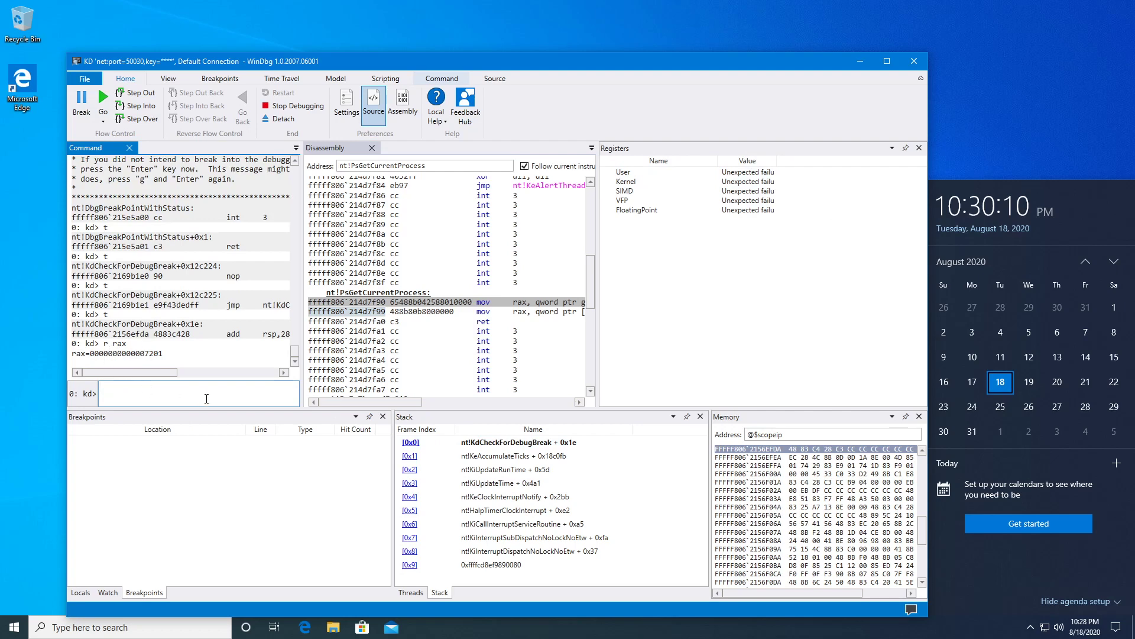
# Set breakpoint bp fffff806`214d7f99 and resume the target until it hits.
pyautogui.write('bp')
pyautogui.hotkey('ctrl', 'v')
pyautogui.press('Return')
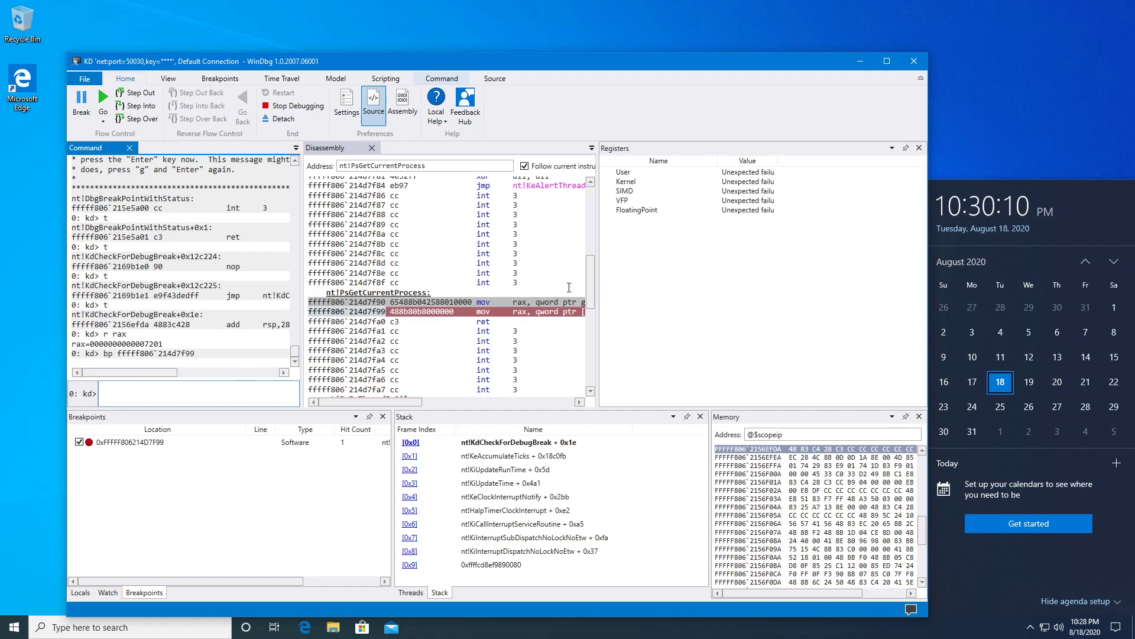
pyautogui.click(103, 98)
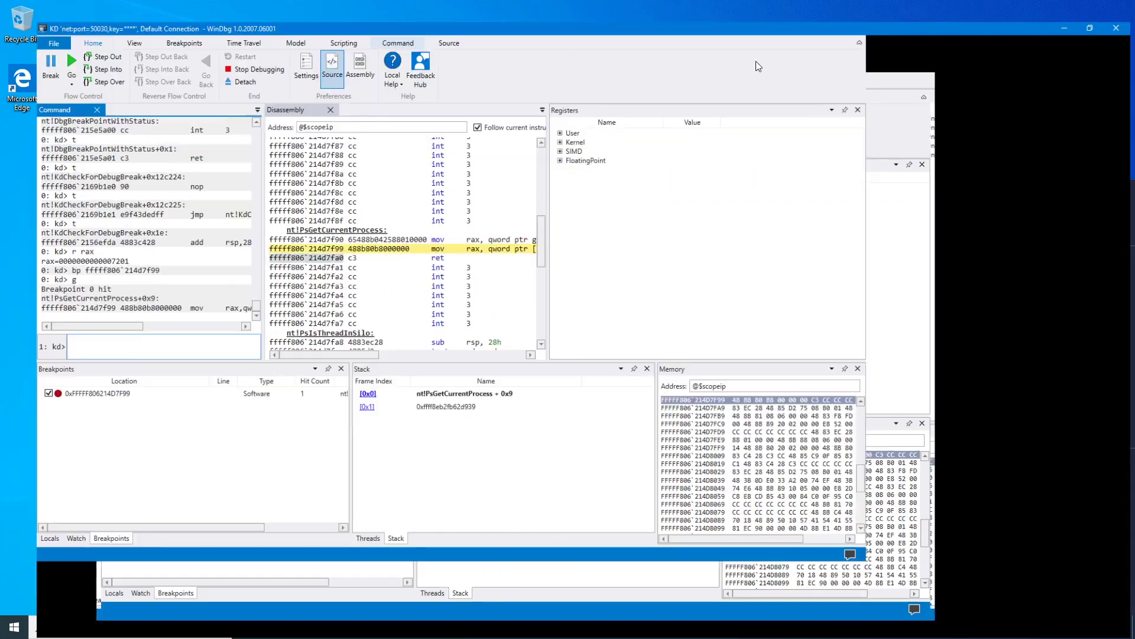
# Maximize WinDbg, expand the User registers, and widen the Value column to show full values.
pyautogui.doubleClick(756, 62)
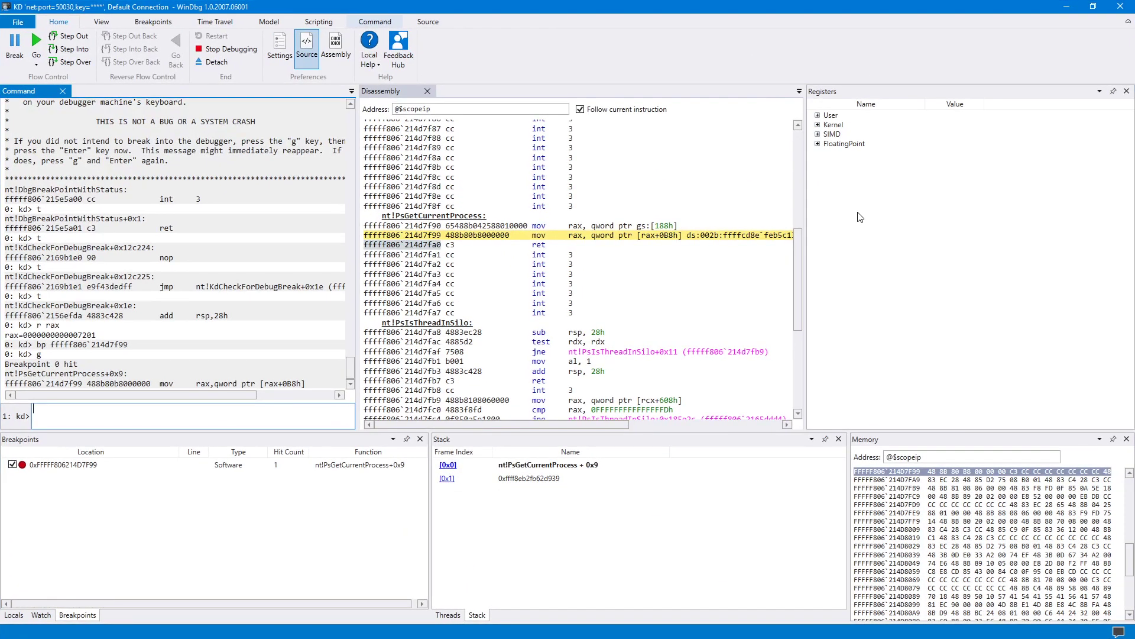
pyautogui.click(818, 116)
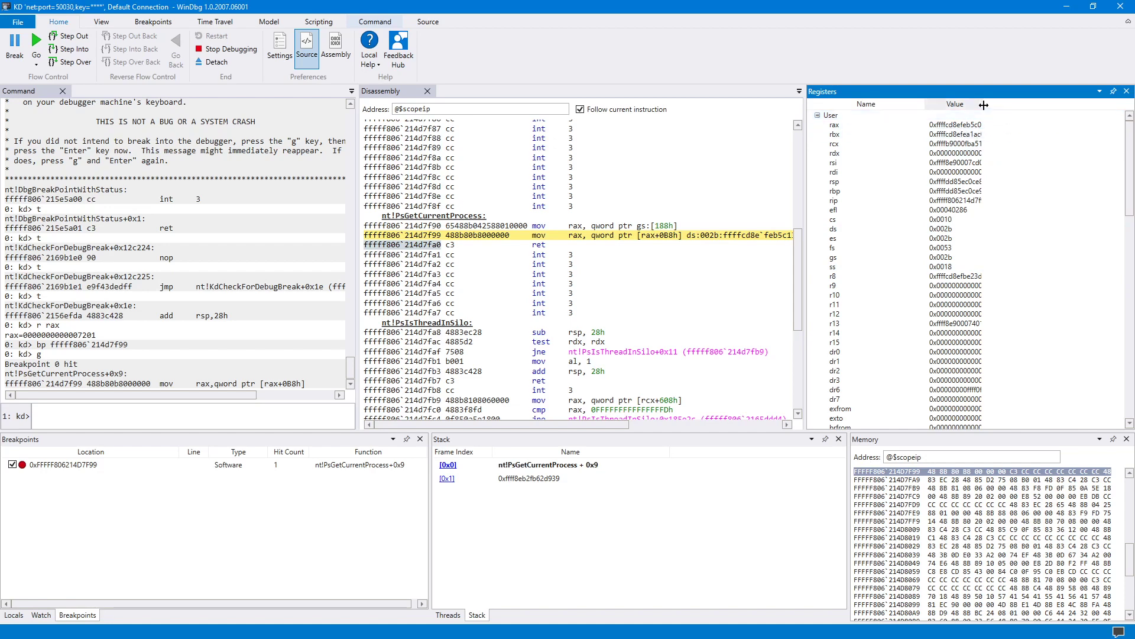
pyautogui.moveTo(984, 104); pyautogui.dragTo(1043, 103)
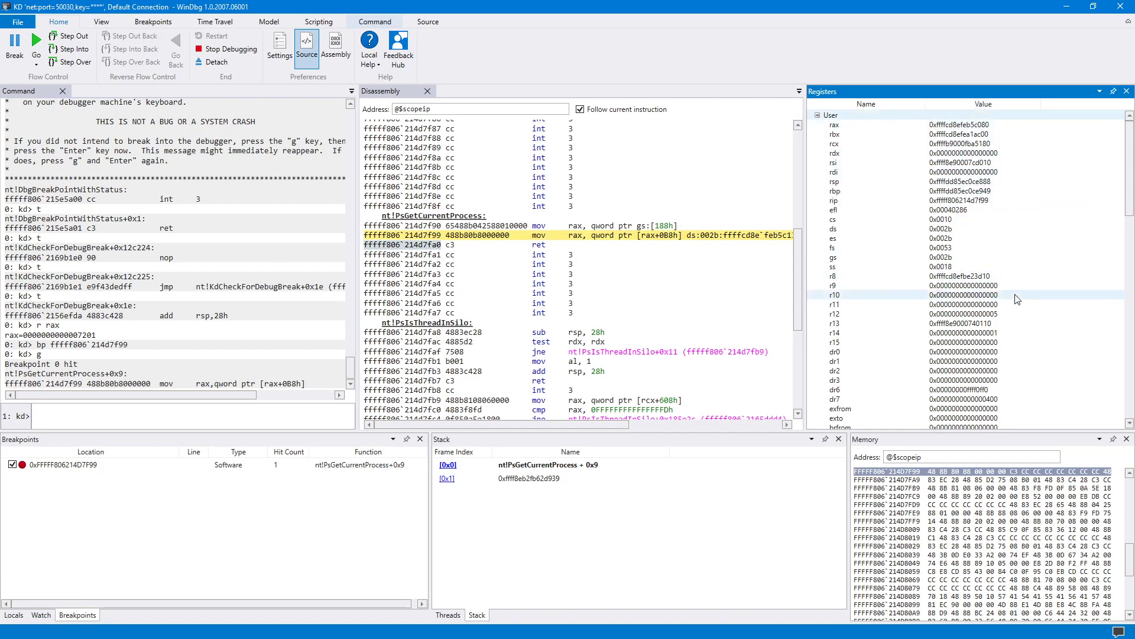
pyautogui.moveTo(1131, 149); pyautogui.dragTo(1130, 350)
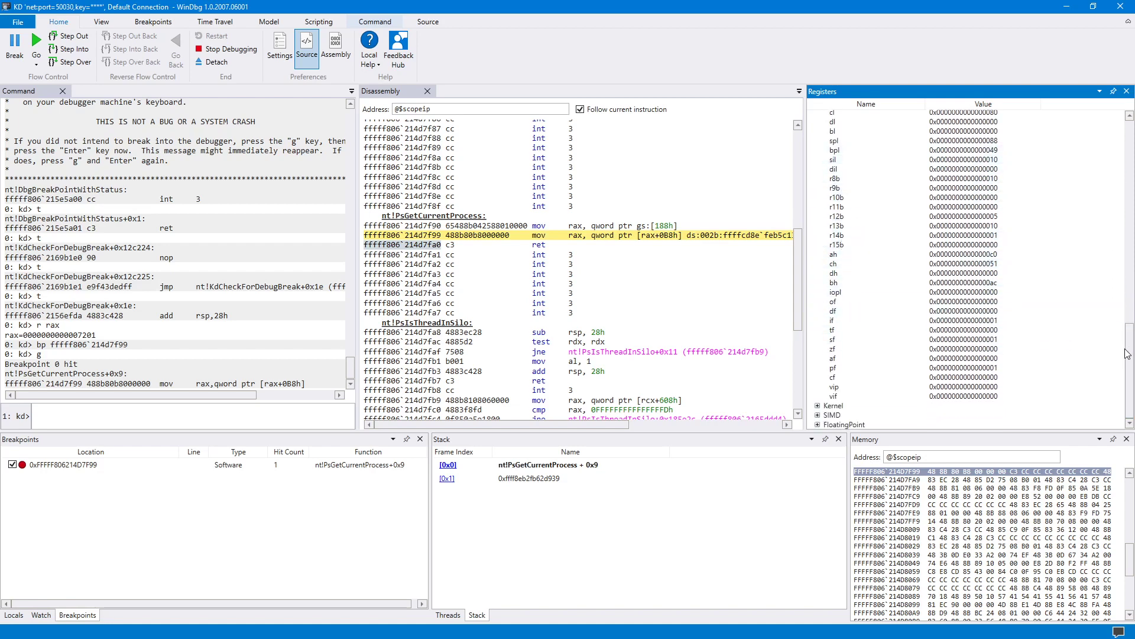
# Expand the Kernel registers group to view control registers like cr0, then collapse it.
pyautogui.click(817, 405)
pyautogui.scroll(-6, 853, 399)
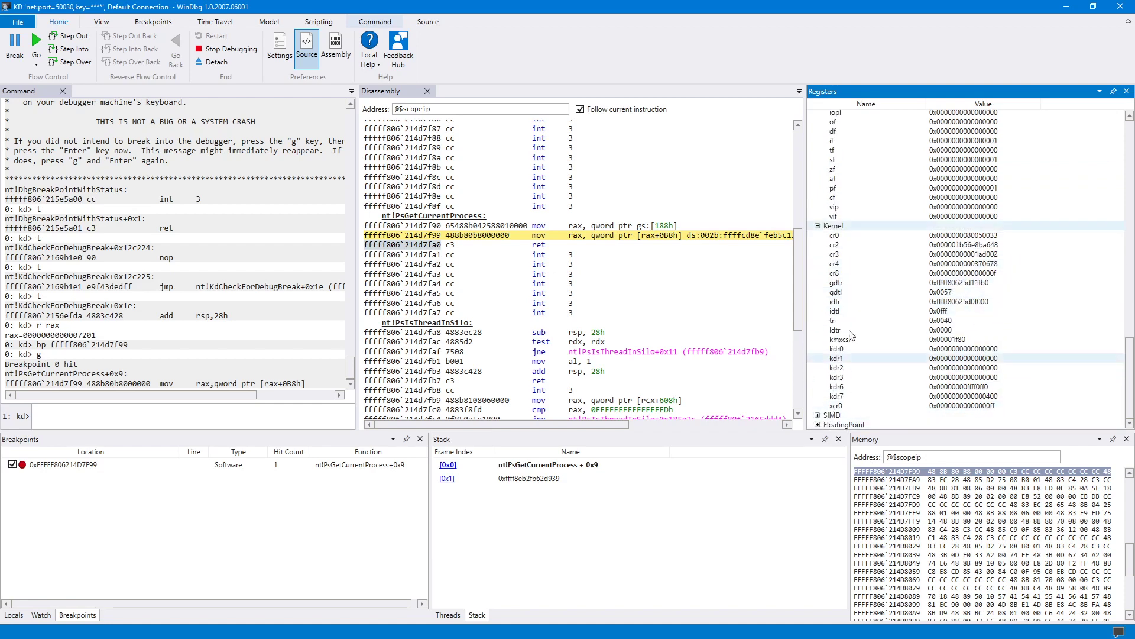
pyautogui.click(818, 226)
pyautogui.moveTo(1131, 353); pyautogui.dragTo(1130, 122)
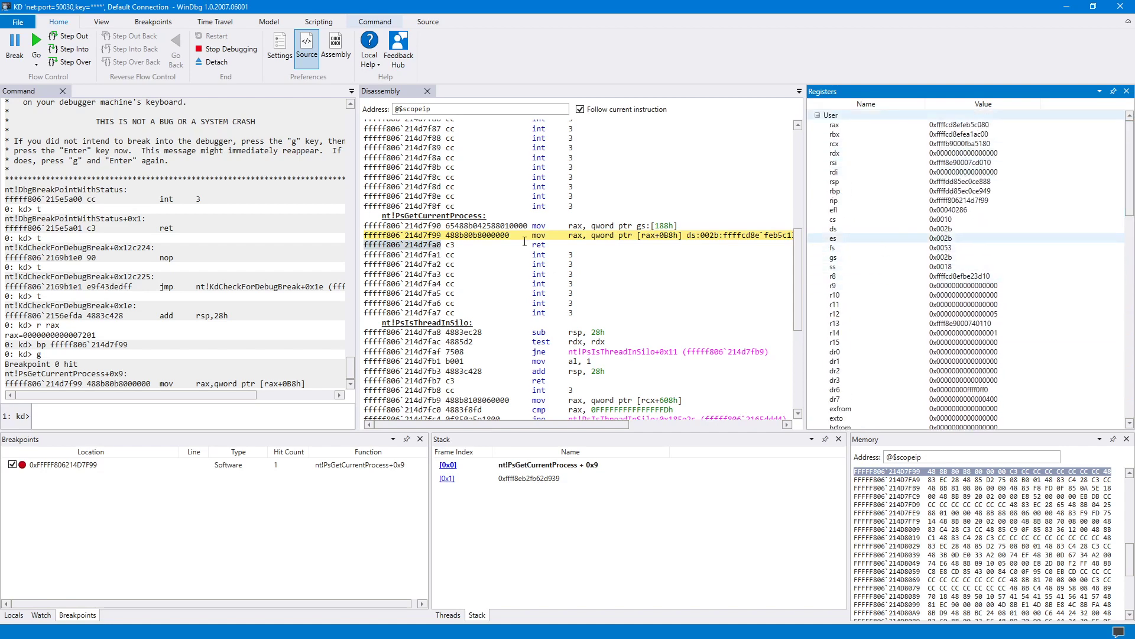
# Step Into past the ret and through the caller's instructions up to the next call.
pyautogui.click(69, 50)
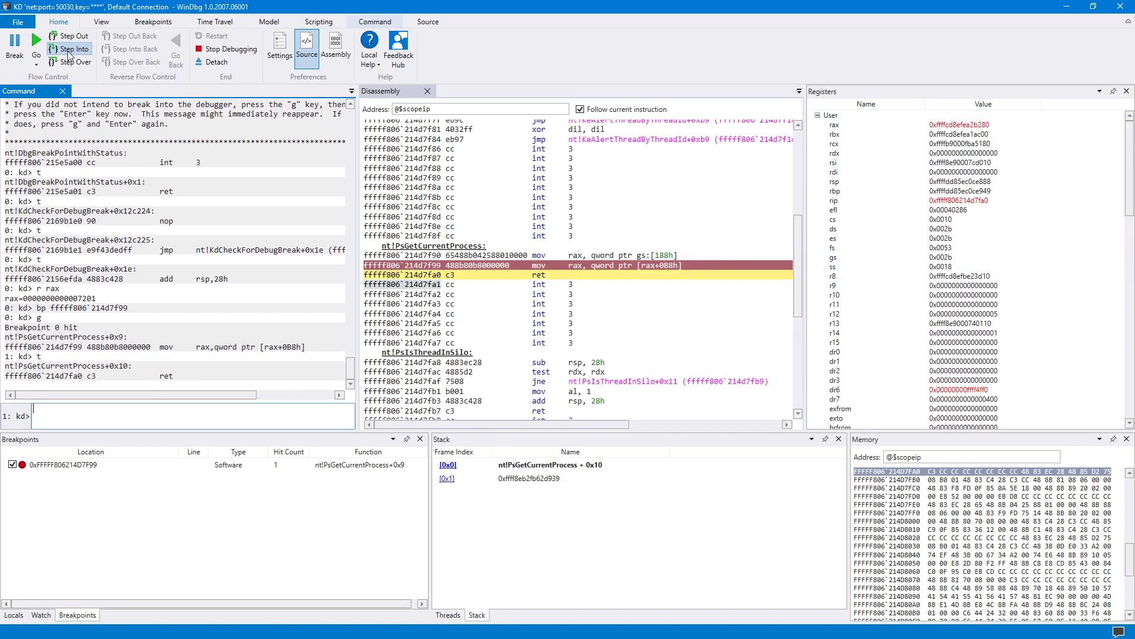
pyautogui.click(69, 51)
pyautogui.click(69, 50)
pyautogui.click(69, 51)
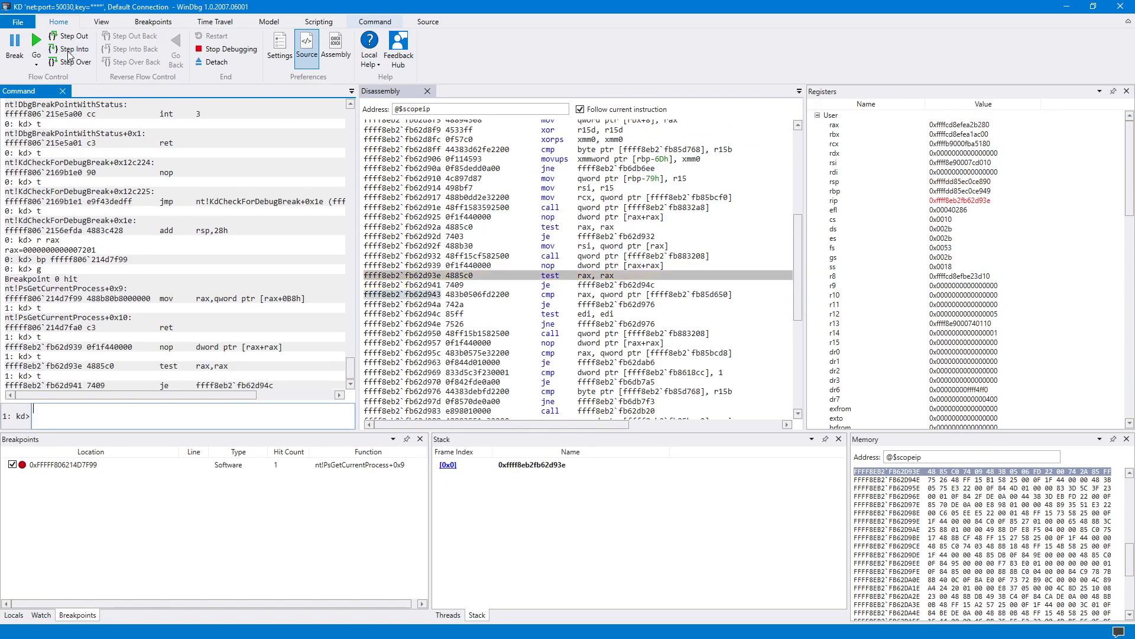
pyautogui.click(69, 51)
pyautogui.click(69, 51)
pyautogui.click(70, 51)
pyautogui.click(69, 50)
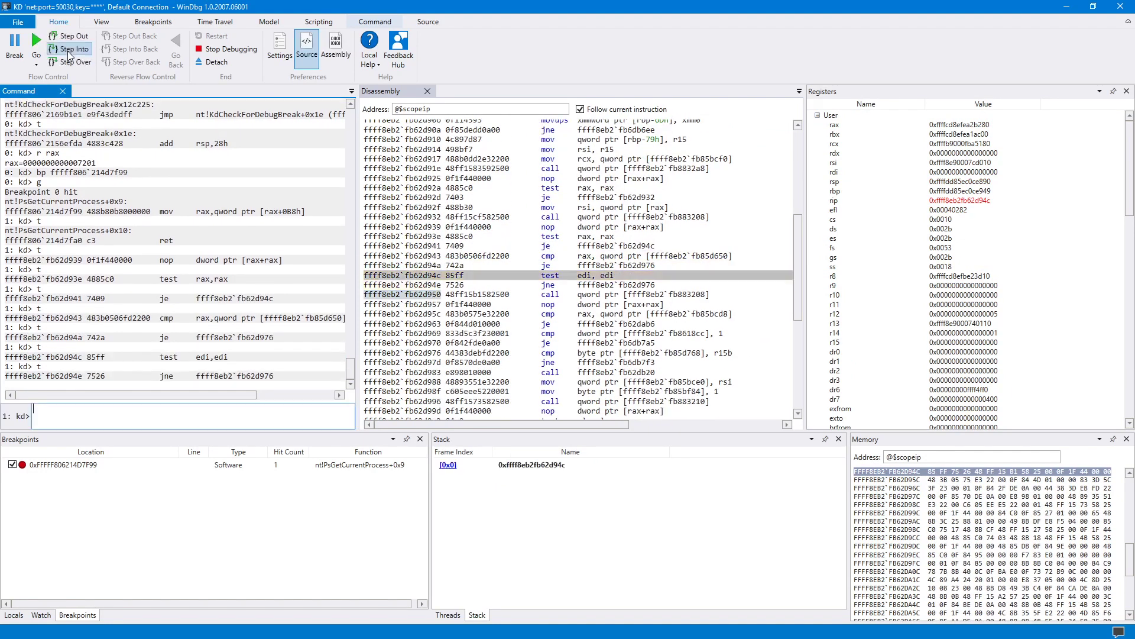
pyautogui.click(69, 51)
# Step through PsGetCurrentProcess again and back out to the call at ffff8eb2`fb62d983.
pyautogui.click(69, 51)
pyautogui.click(69, 51)
pyautogui.click(70, 51)
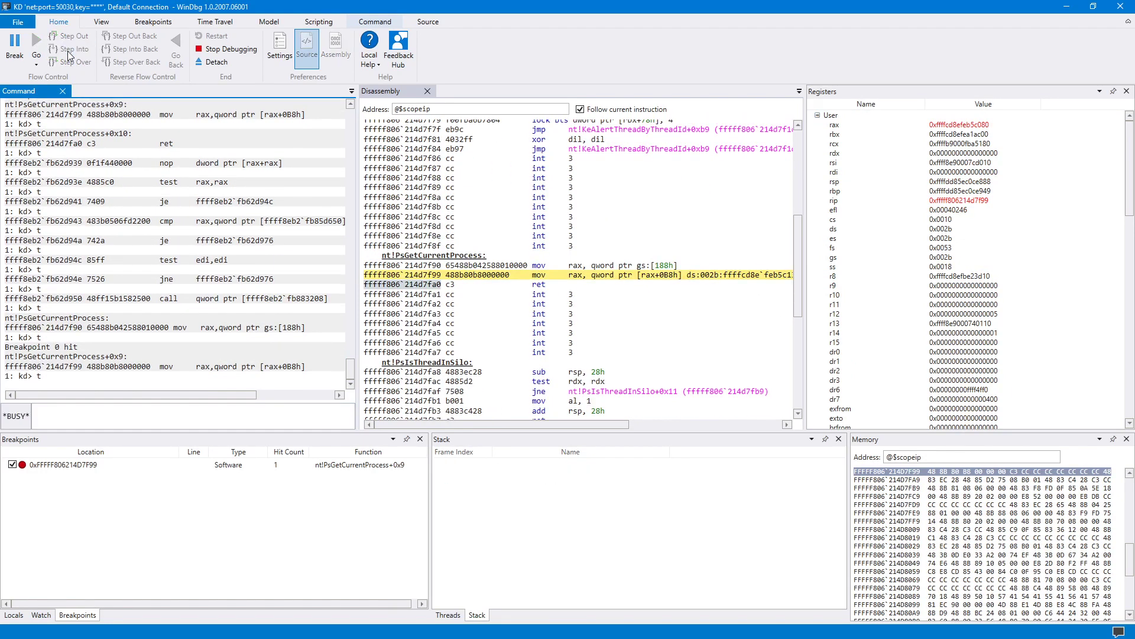
pyautogui.click(69, 51)
pyautogui.click(69, 51)
pyautogui.click(69, 51)
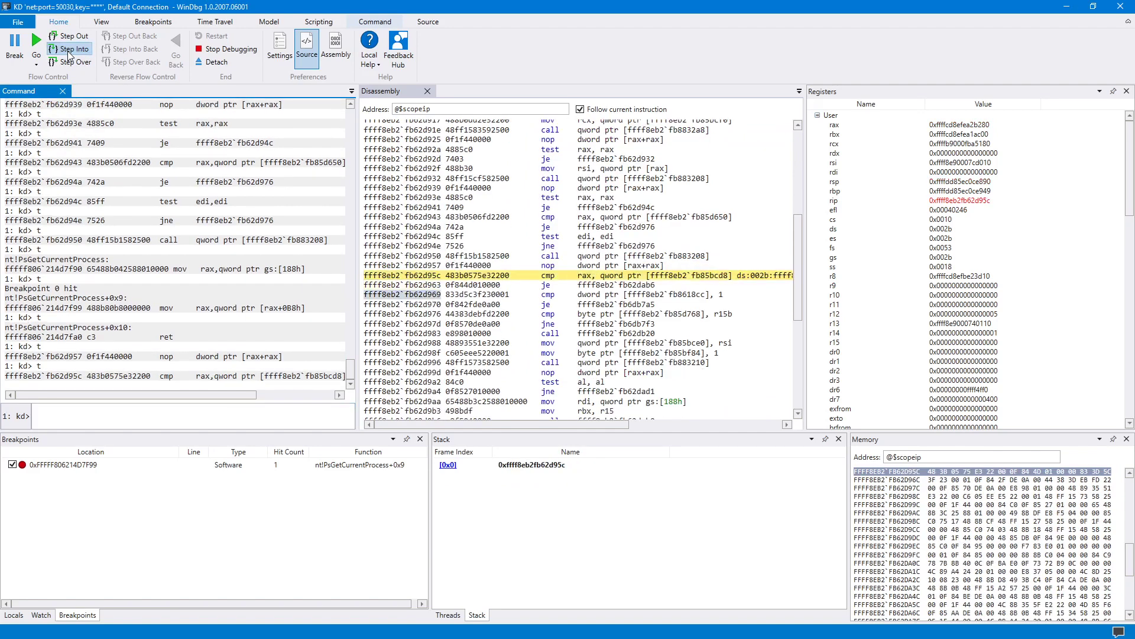
pyautogui.click(69, 51)
pyautogui.click(69, 51)
pyautogui.click(70, 51)
pyautogui.click(69, 50)
pyautogui.click(69, 51)
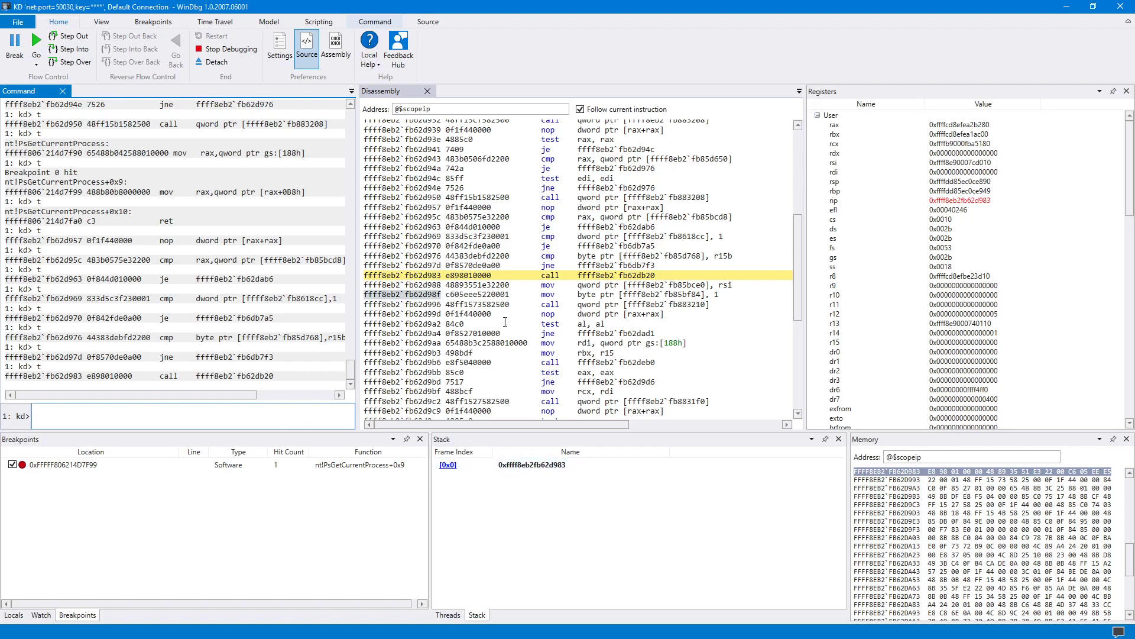
# Run .reload, then make stack frame [0x3] win32k!NtUserMsgWaitForMultipleObjectsEx current.
pyautogui.write('reload')
pyautogui.press('Return')
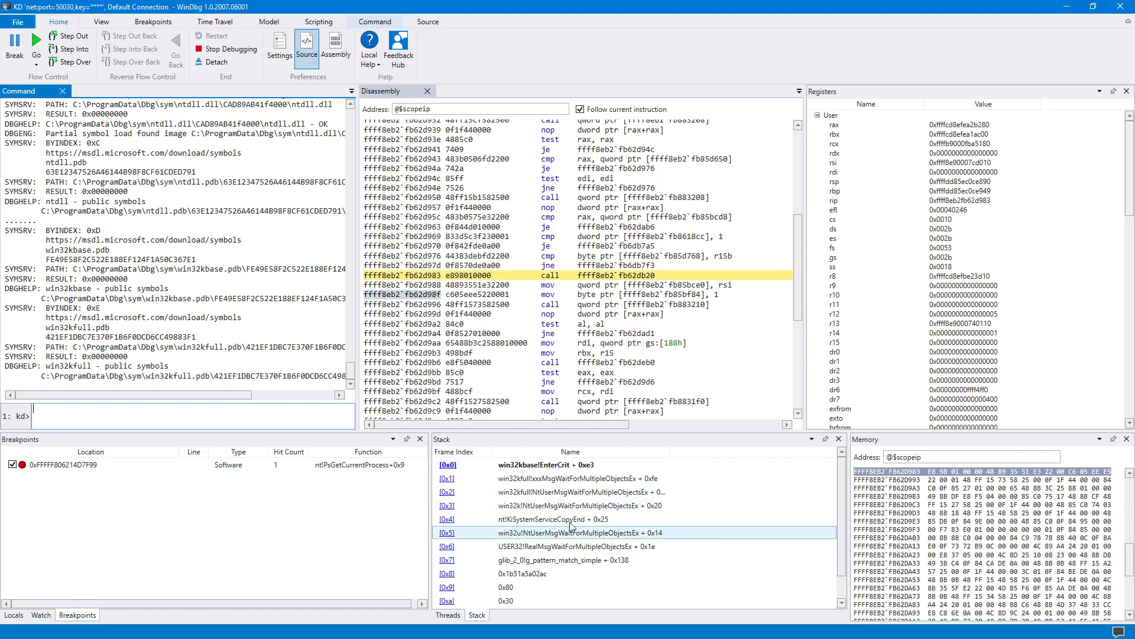
pyautogui.click(449, 494)
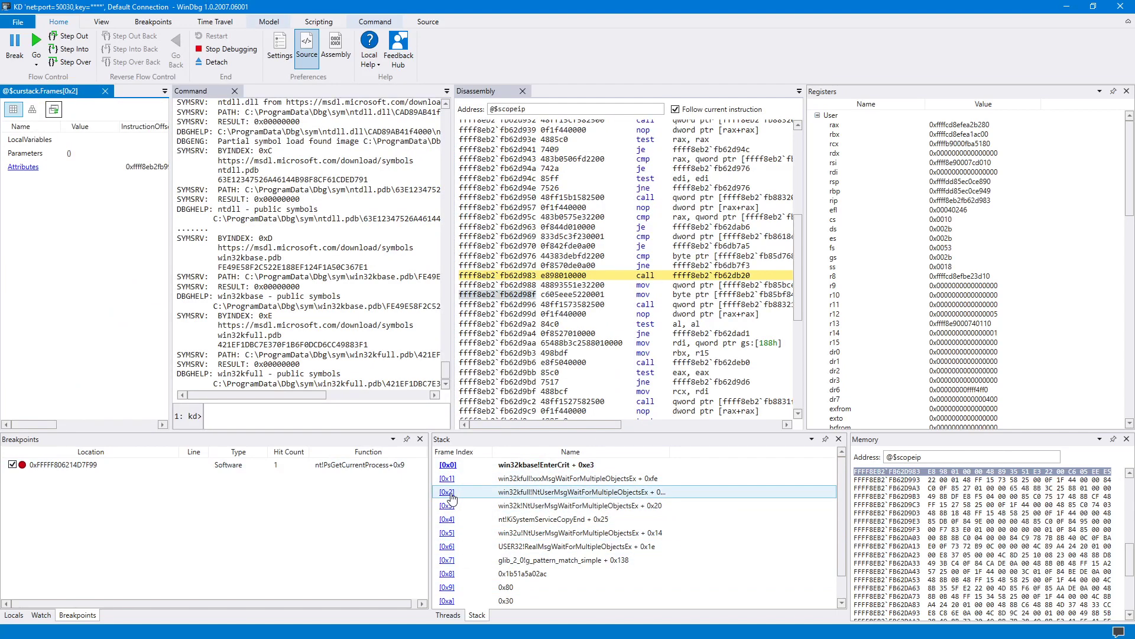
pyautogui.click(105, 90)
pyautogui.doubleClick(567, 506)
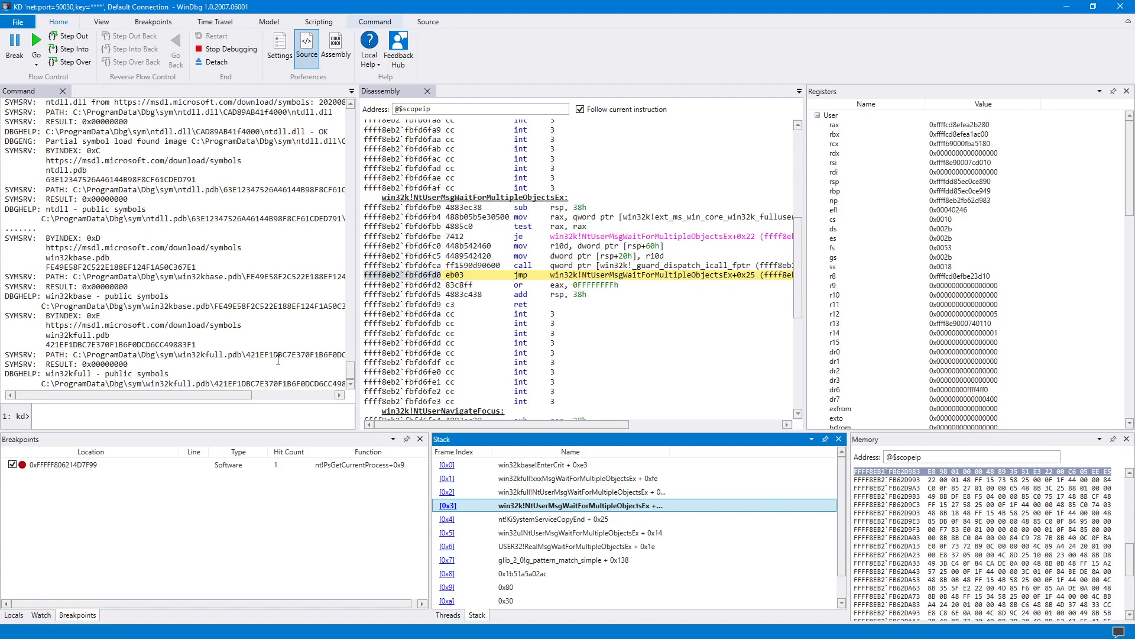
# Scroll the Command output to the top and select the 'Opened WinSock 2.0' and 'Waiting to reconnect...' lines.
pyautogui.click(341, 363)
pyautogui.scroll(20, 157, 180)
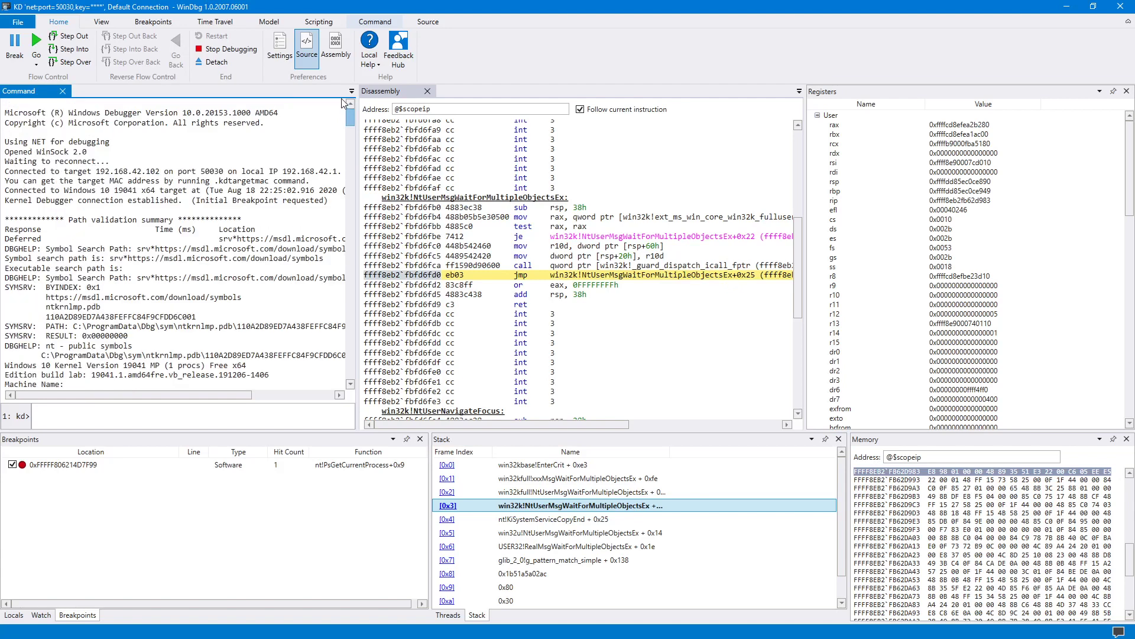
pyautogui.moveTo(110, 161); pyautogui.dragTo(5, 152)
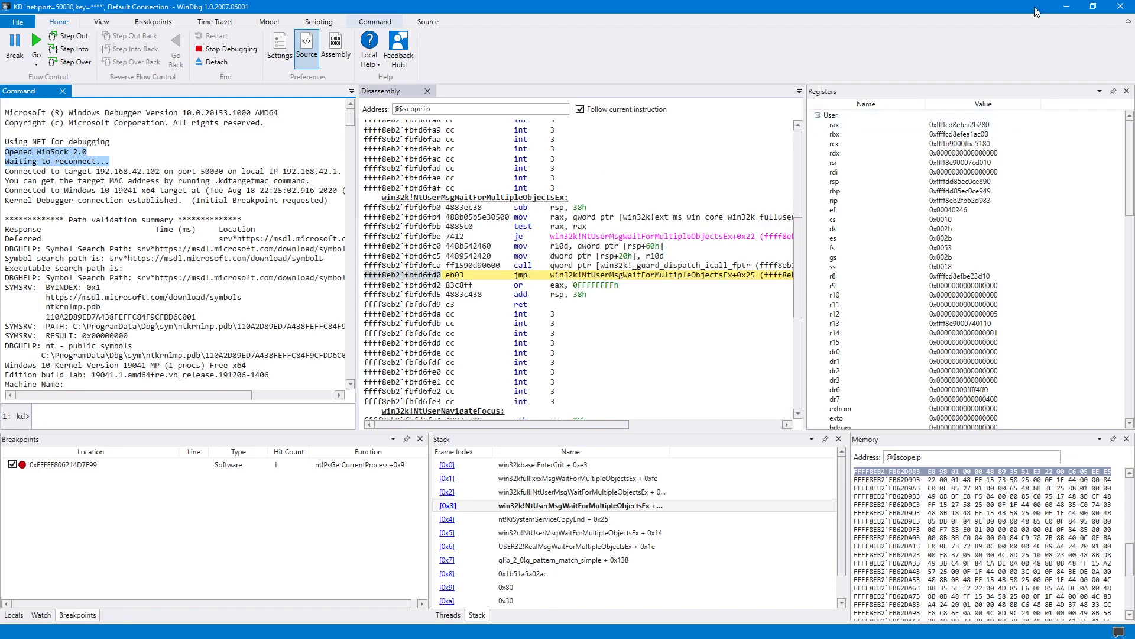
# Remove the nt!PsGetCurrentProcess+0x9 breakpoint, resume the target, and minimize WinDbg.
pyautogui.rightClick(62, 465)
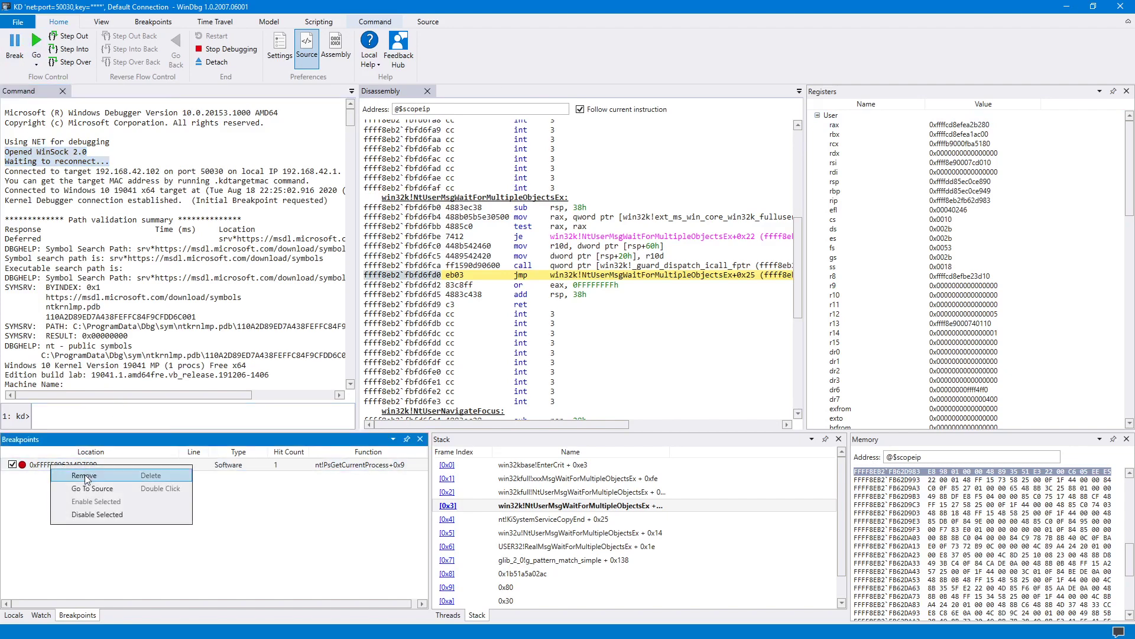
pyautogui.click(84, 477)
pyautogui.click(36, 44)
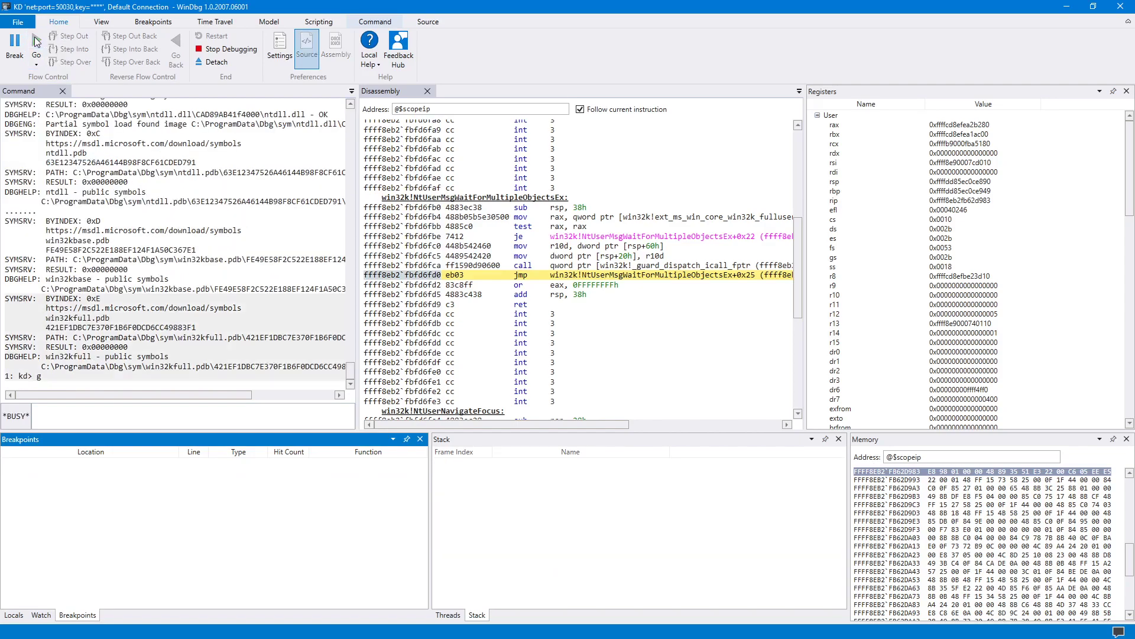
pyautogui.click(1066, 6)
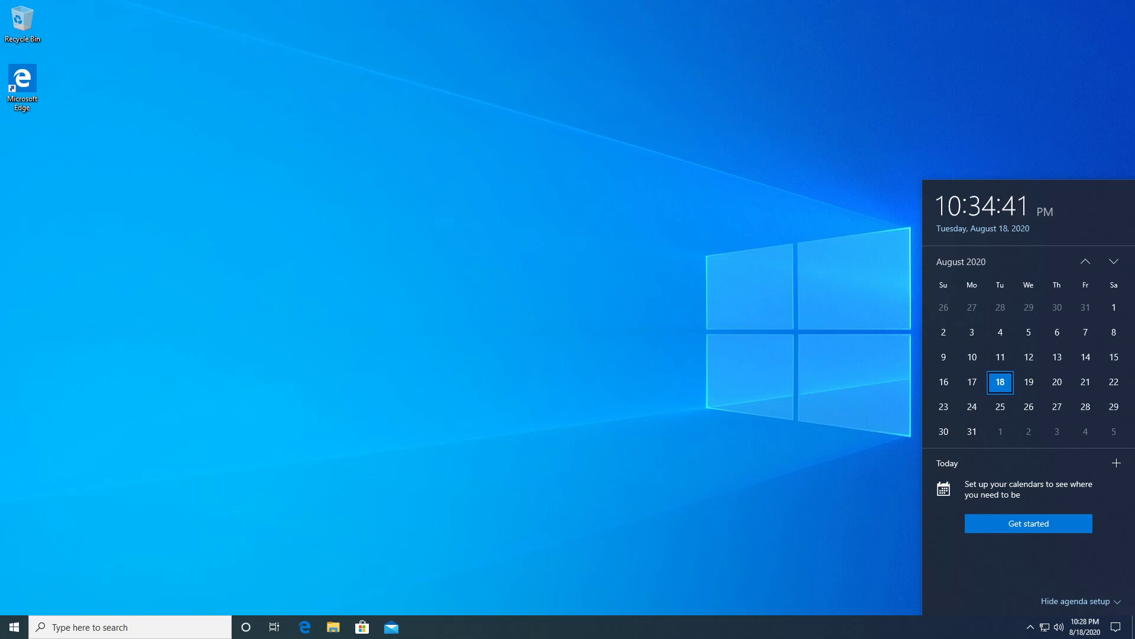
# Dismiss the clock flyout and revert the VM to the '8/8/2020 fresh install' snapshot.
pyautogui.click(315, 3)
pyautogui.moveTo(308, 2)
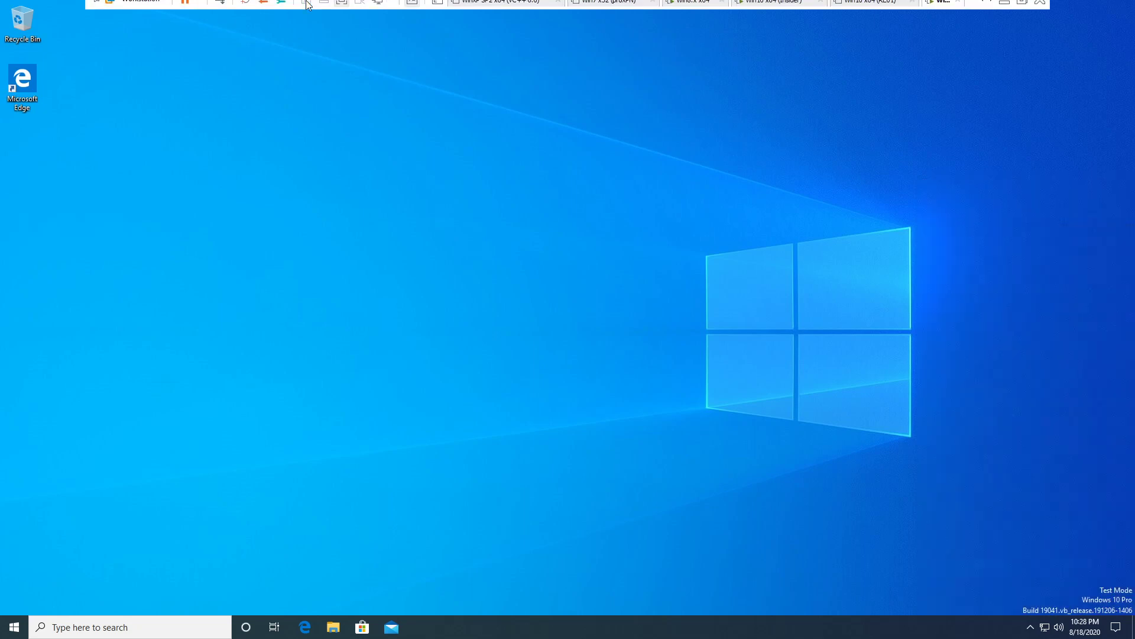
pyautogui.click(281, 9)
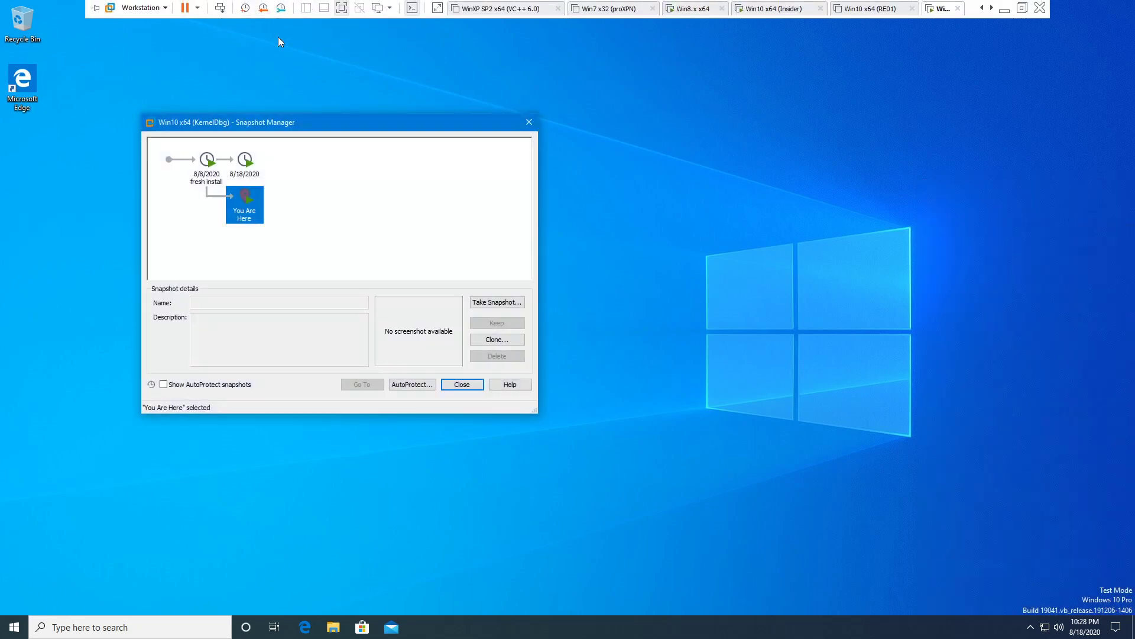
pyautogui.click(211, 179)
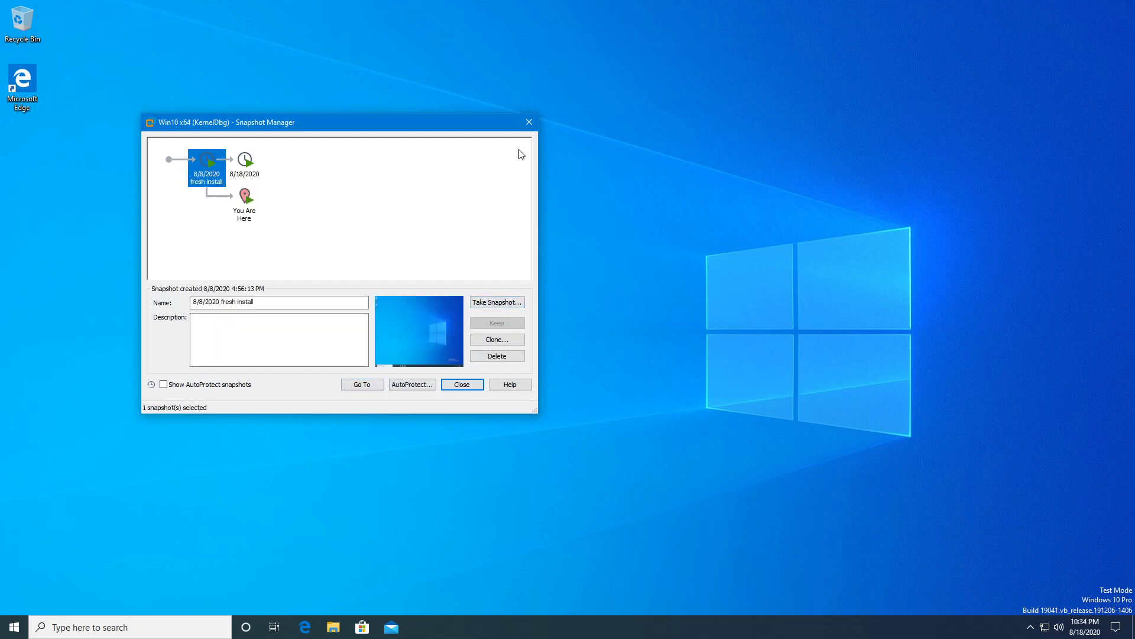
pyautogui.click(529, 122)
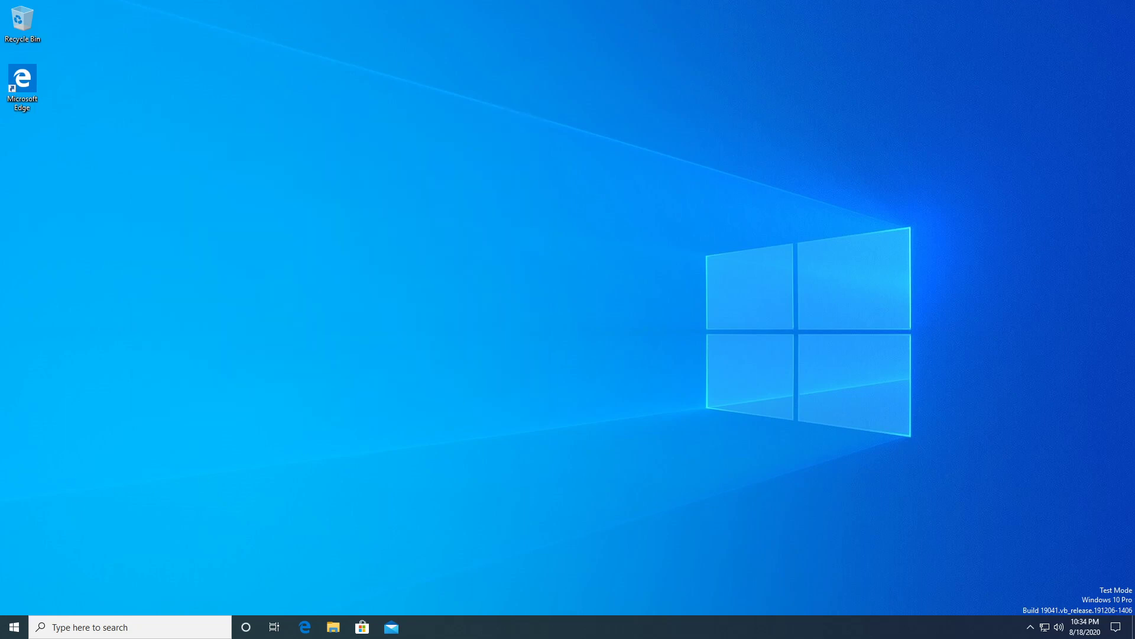